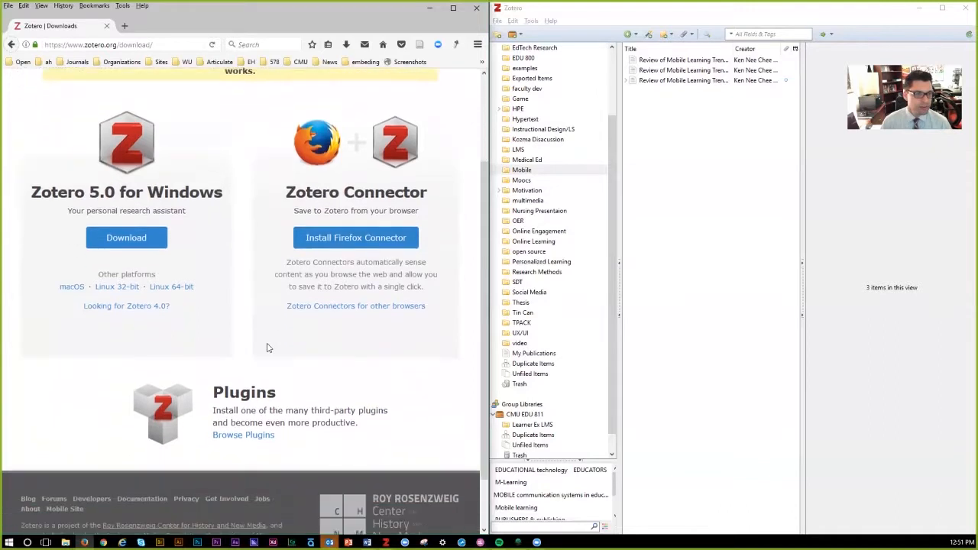
Step: Review the Zotero downloads page with its desktop and Firefox Connector options alongside the Zotero library window
scroll(268, 348, up, 2)
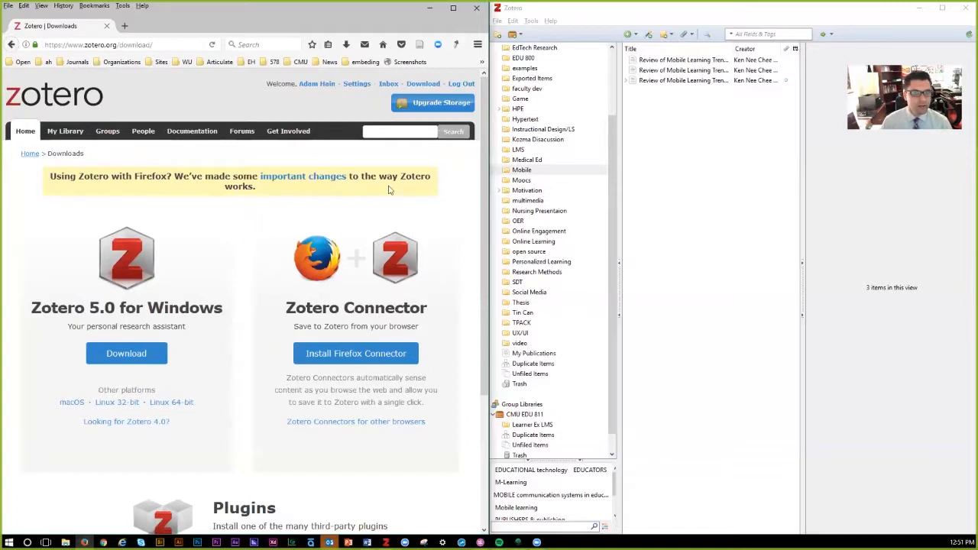
click(614, 16)
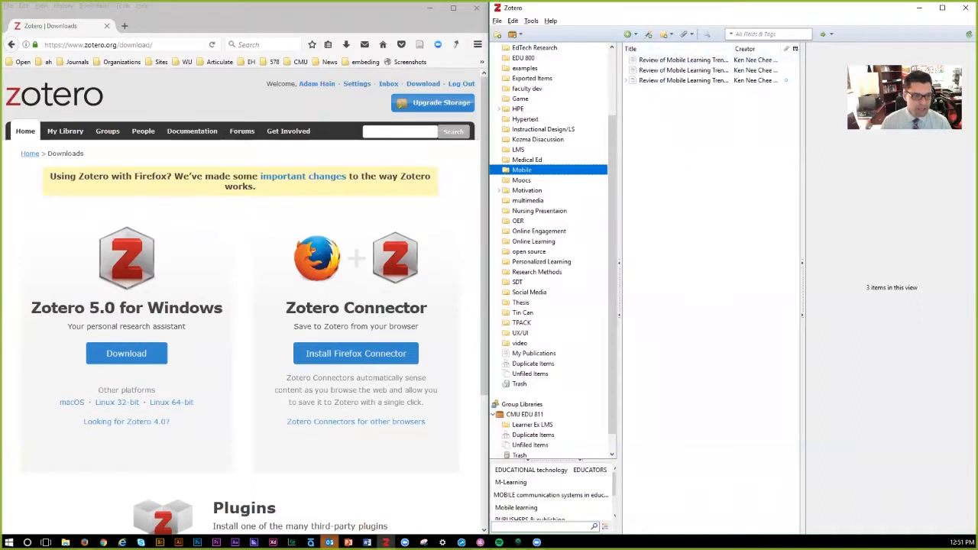
mouse_move(386, 542)
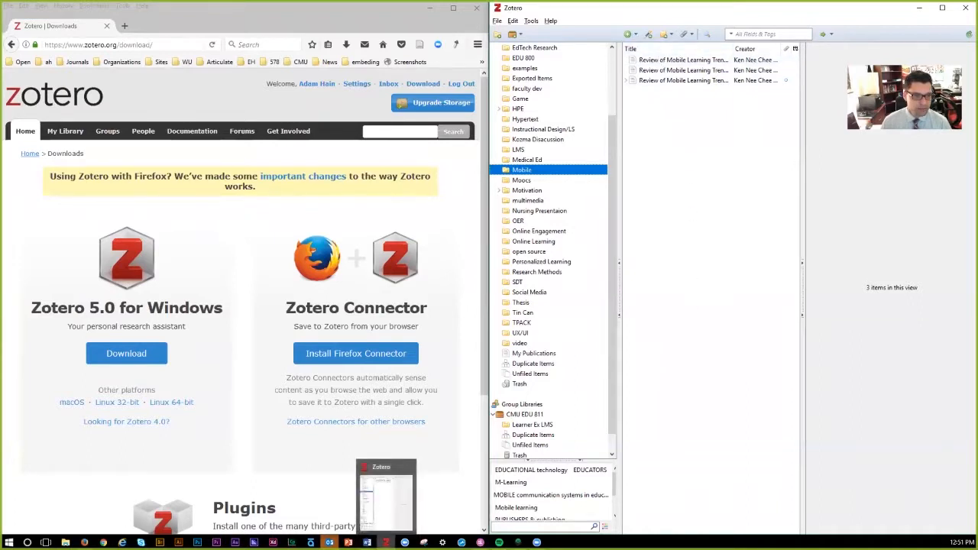
click(291, 103)
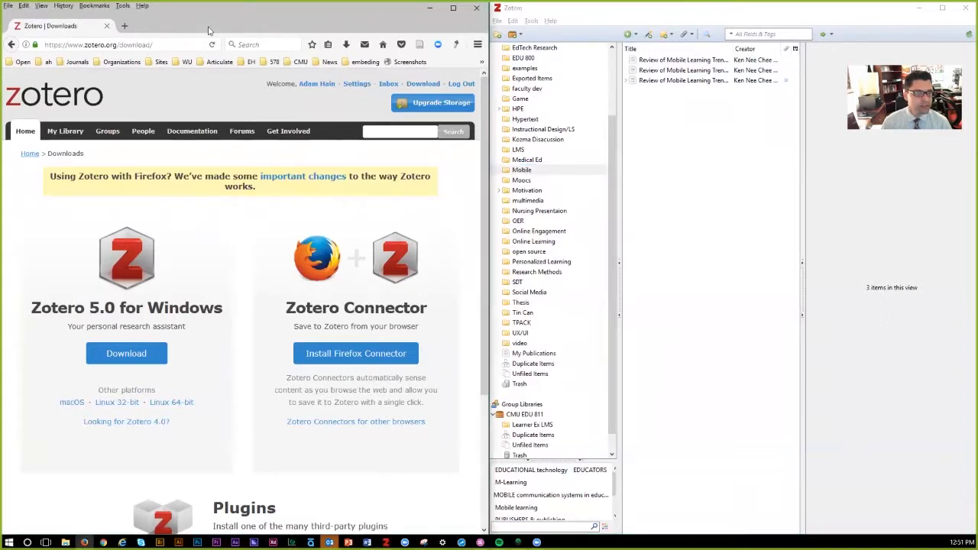
Step: Move the browser window out of the way and widen the Zotero window to span the full screen
drag(208, 30, 470, 88)
click(774, 71)
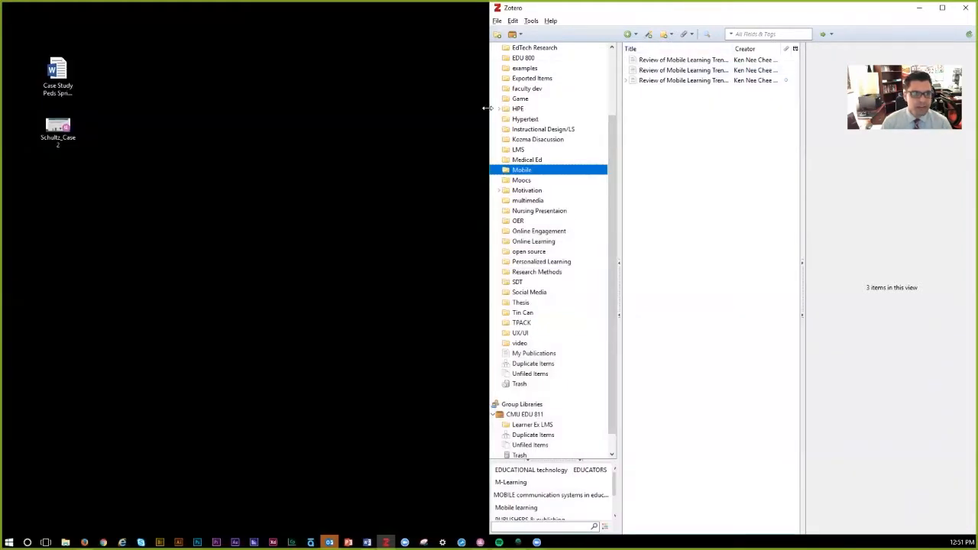
drag(486, 107, 1, 115)
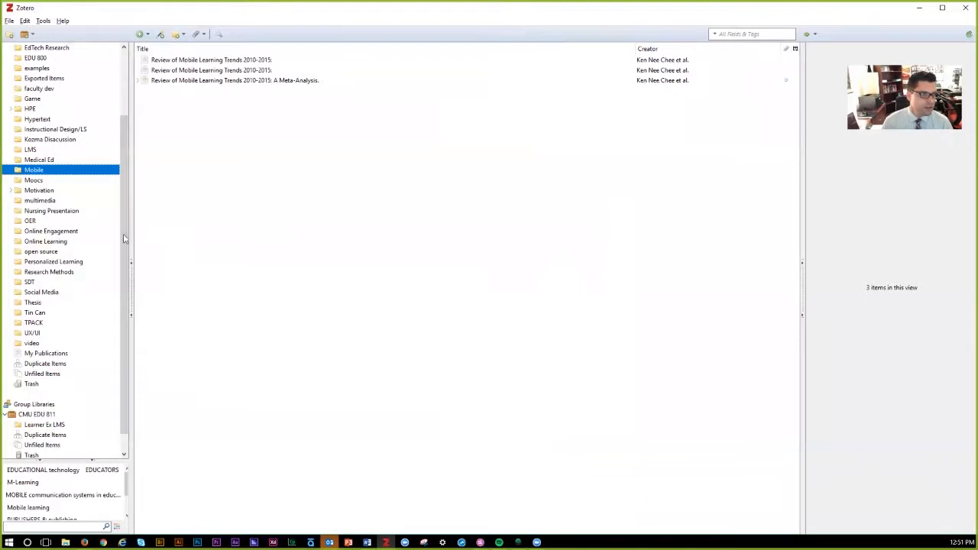
Step: Browse the My Library collections, including faculty dev and Collaborative Learning, and open EDU 800
scroll(124, 239, up, 3)
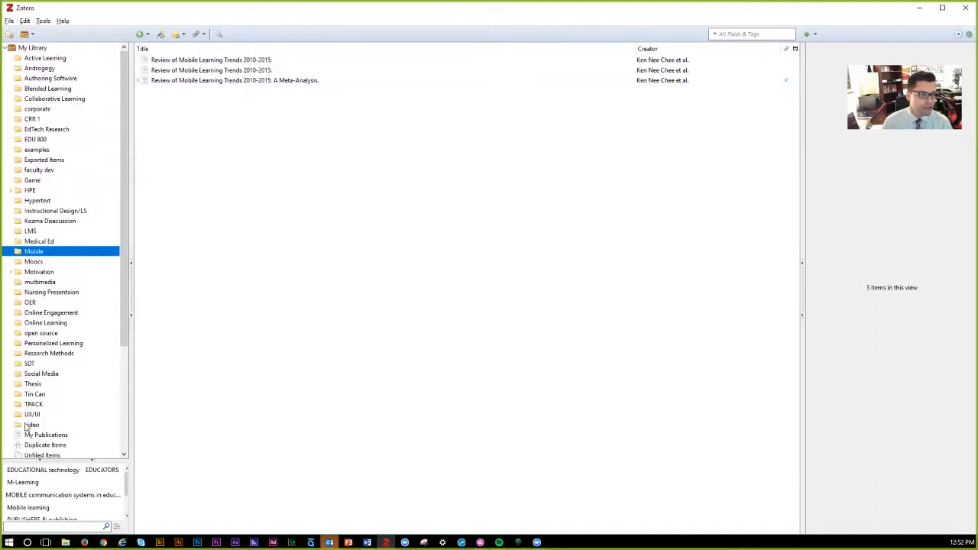
click(32, 189)
click(43, 223)
click(49, 171)
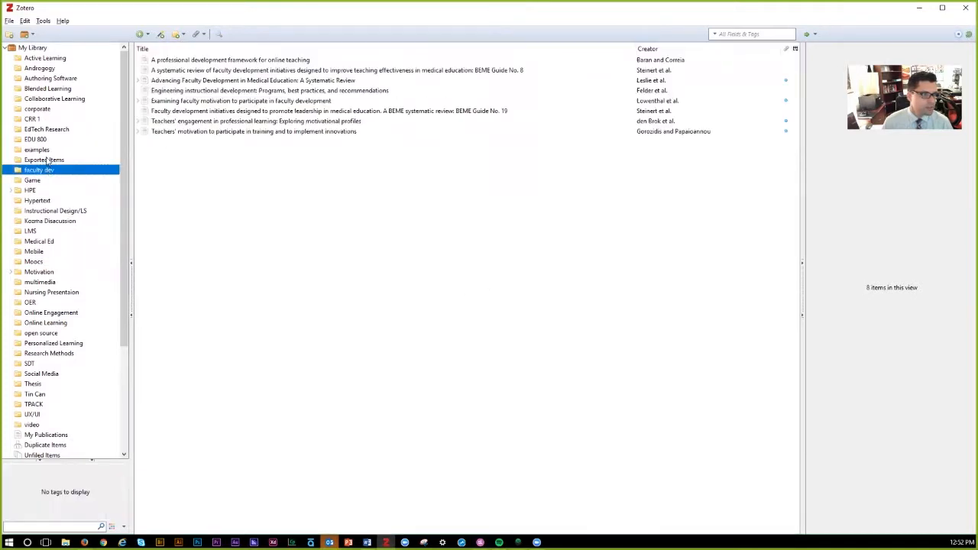
click(57, 100)
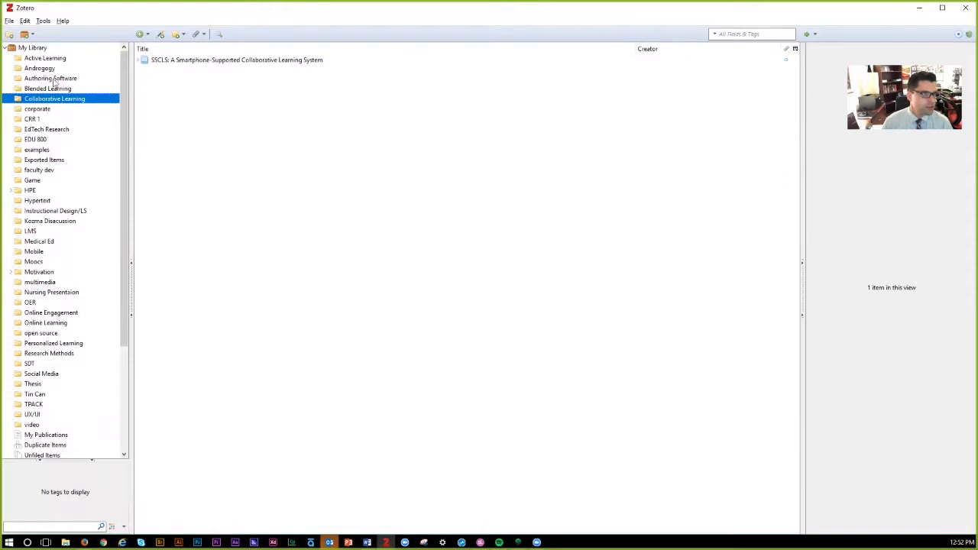
click(42, 131)
click(35, 139)
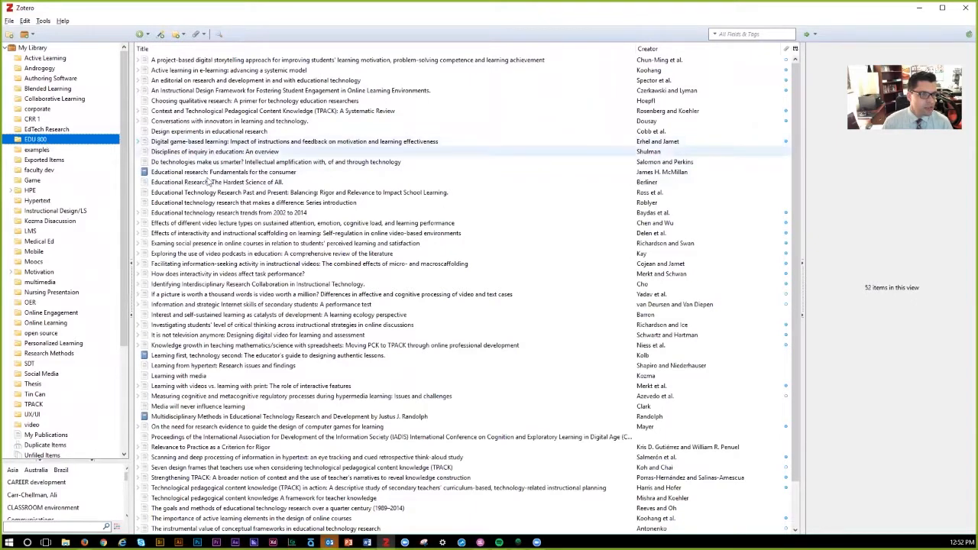
Step: Look through the EDU 800 items and check the details and tags of the project-based digital storytelling article
scroll(231, 200, down, 2)
scroll(231, 200, up, 2)
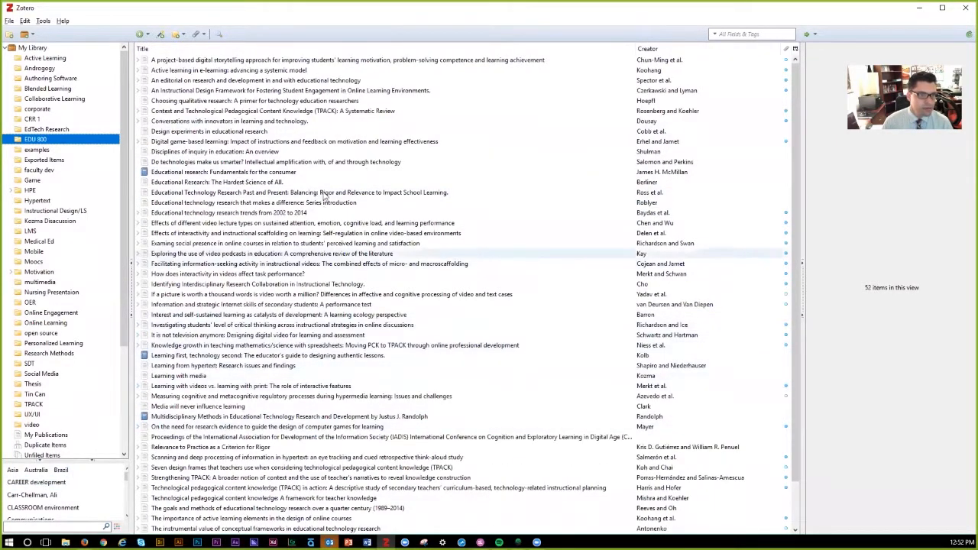
click(274, 60)
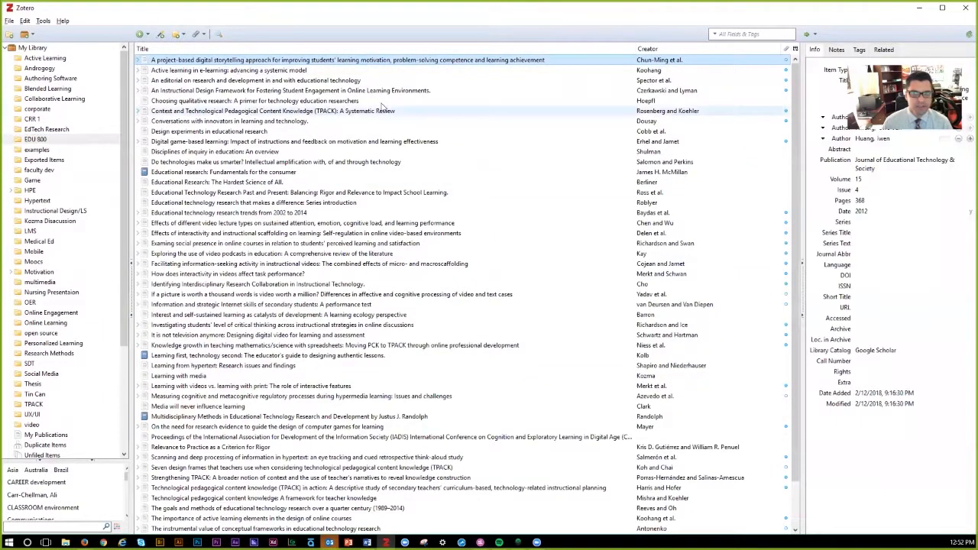
click(859, 49)
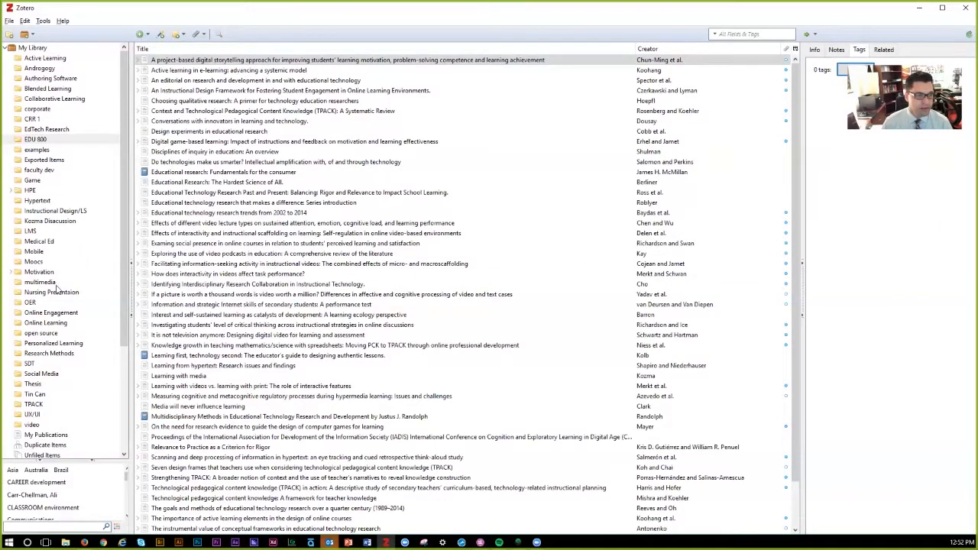
Step: Collapse the CMU EDU 811 group library in the collection list
scroll(55, 287, down, 2)
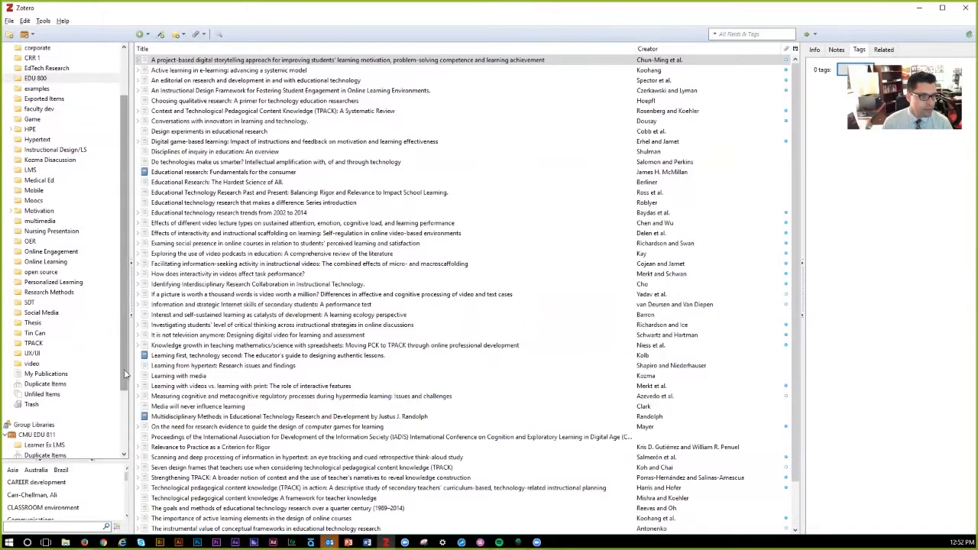
drag(126, 374, 120, 439)
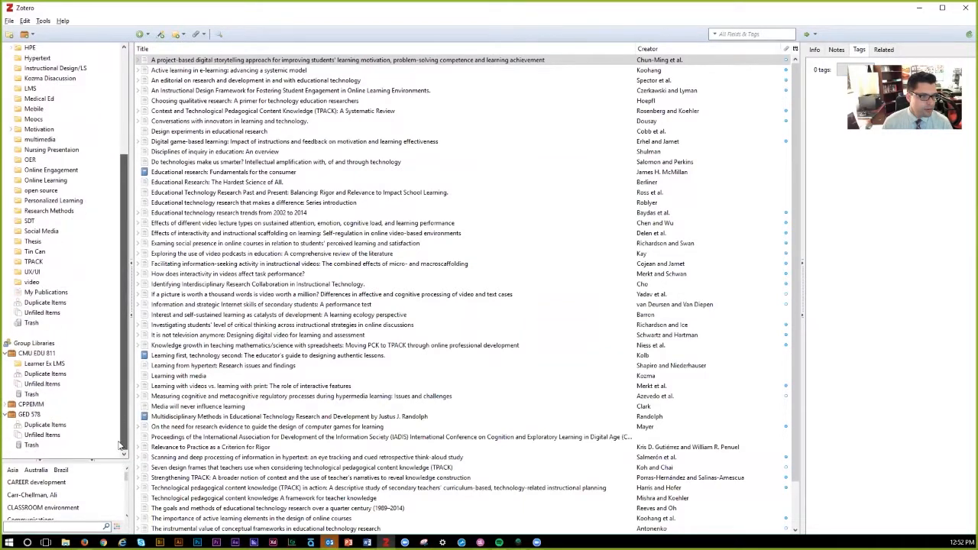
click(7, 354)
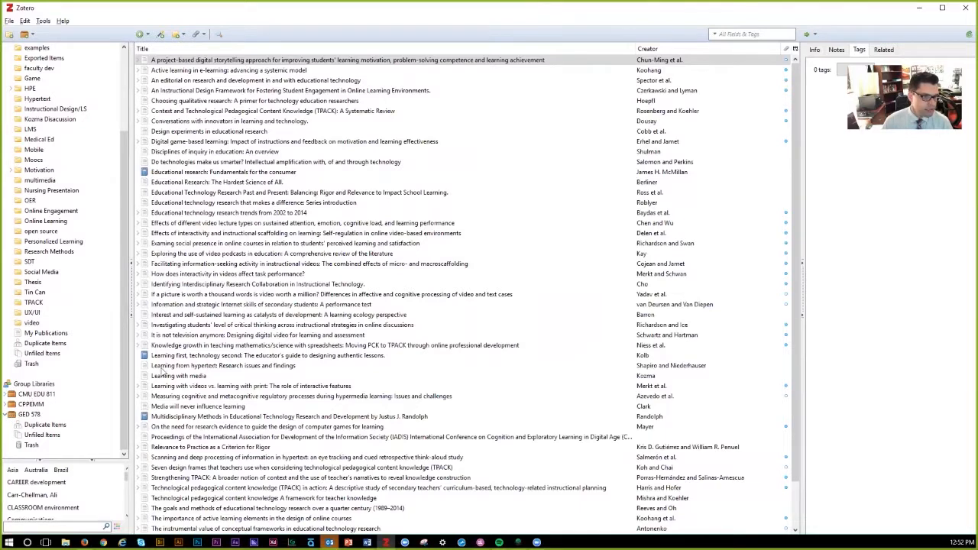
drag(123, 204, 122, 123)
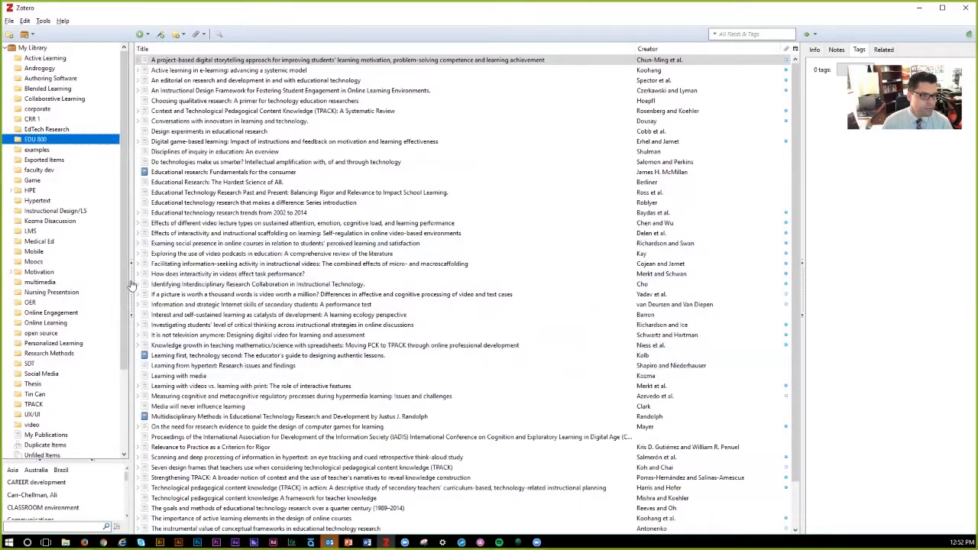
scroll(126, 286, down, 3)
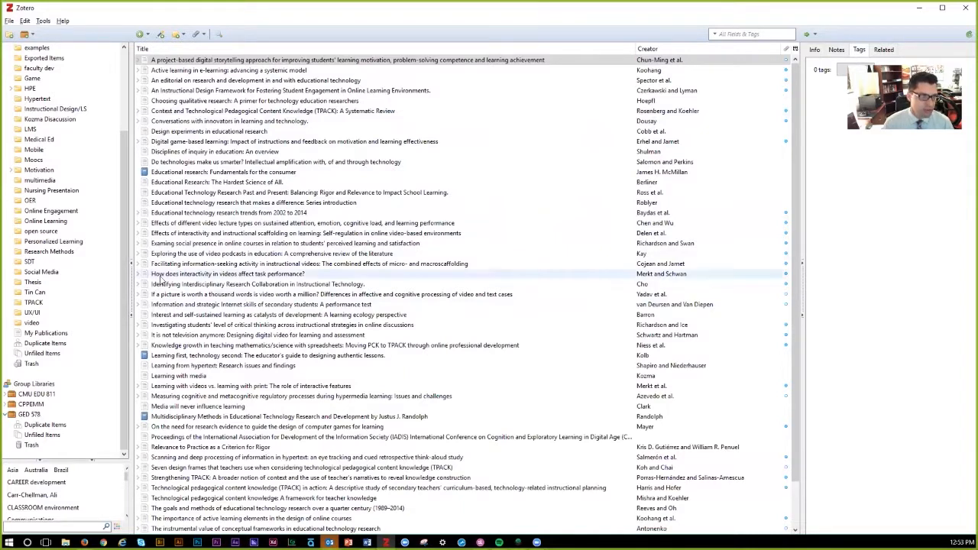
Step: Copy "Active learning in e-learning: advancing a systemic model" from EDU 800 to the GED 578 group library and open that library
click(185, 71)
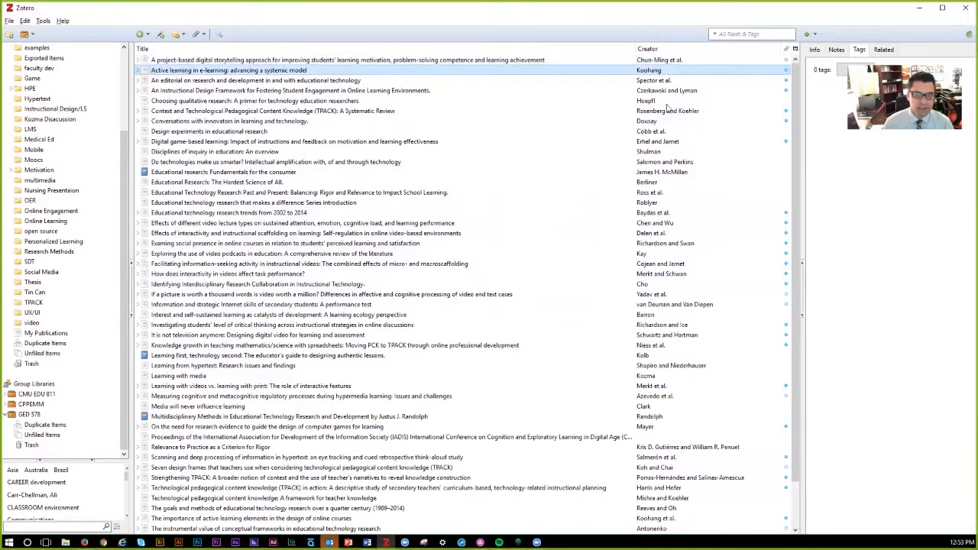
click(815, 50)
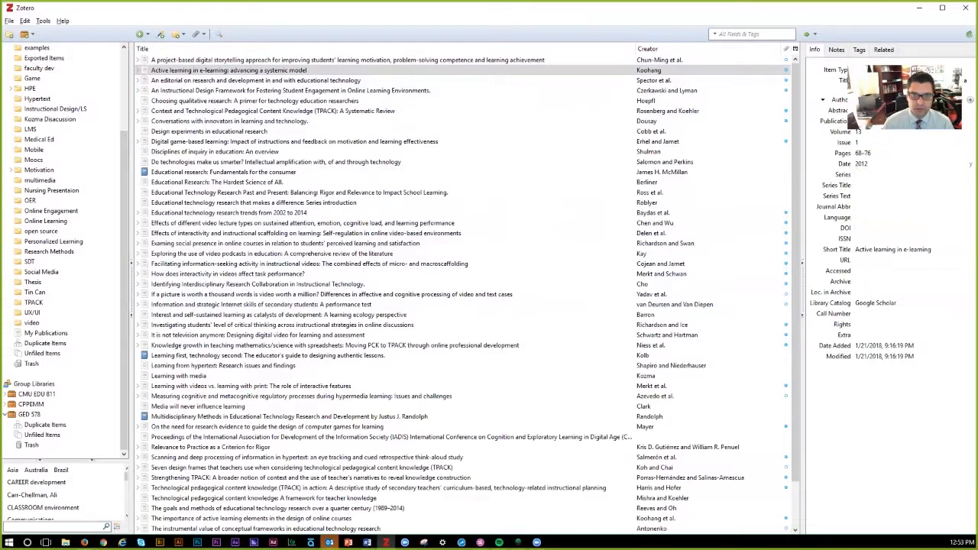
click(219, 71)
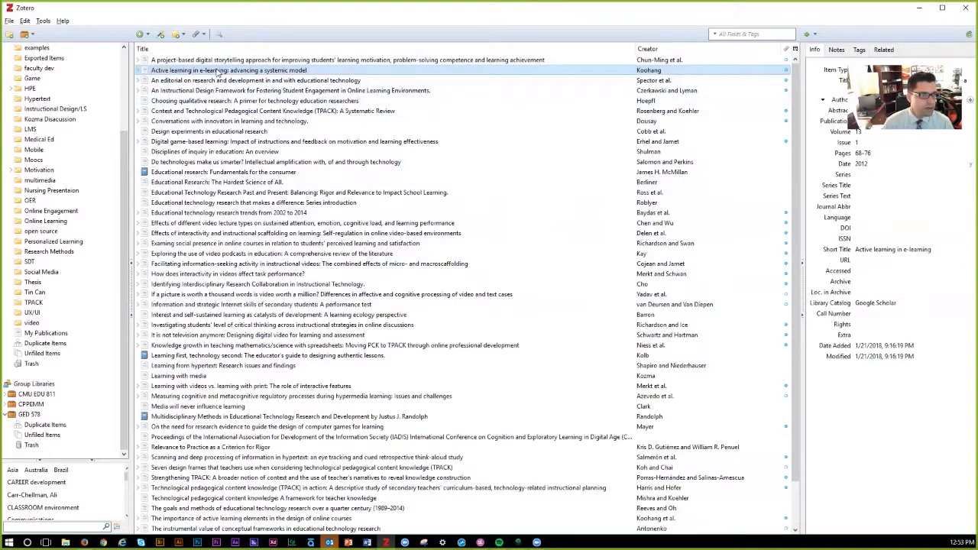
drag(143, 188, 34, 417)
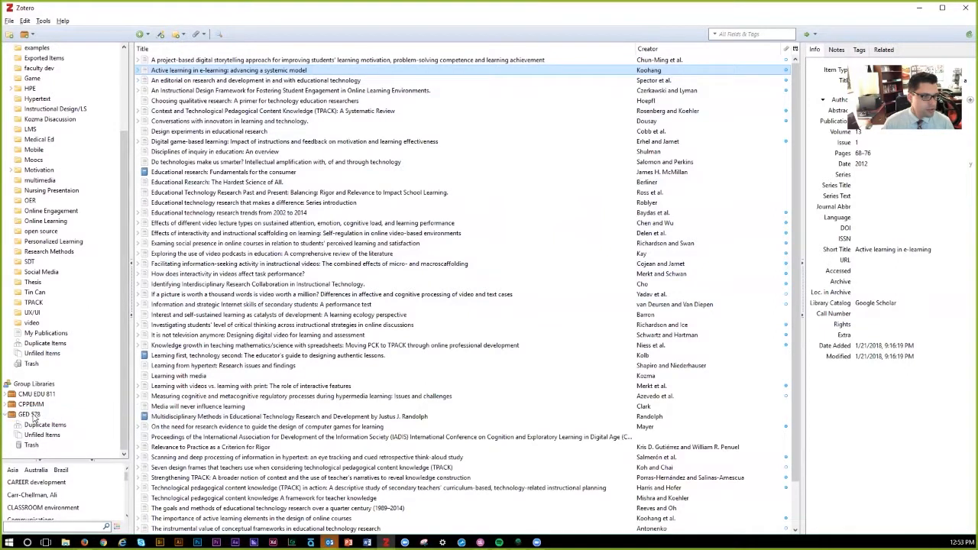
click(33, 418)
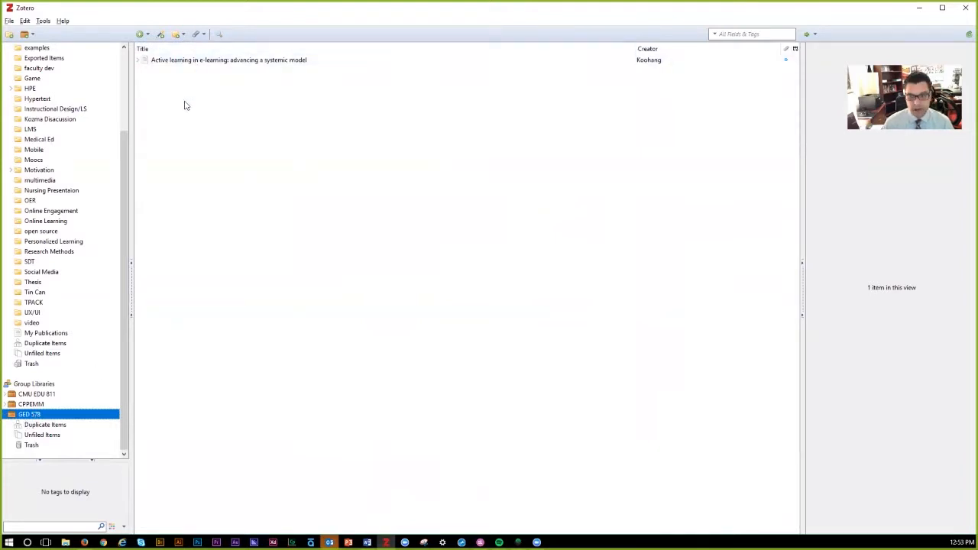
Step: Create a collection named "active learning" in the GED 578 group library
click(10, 36)
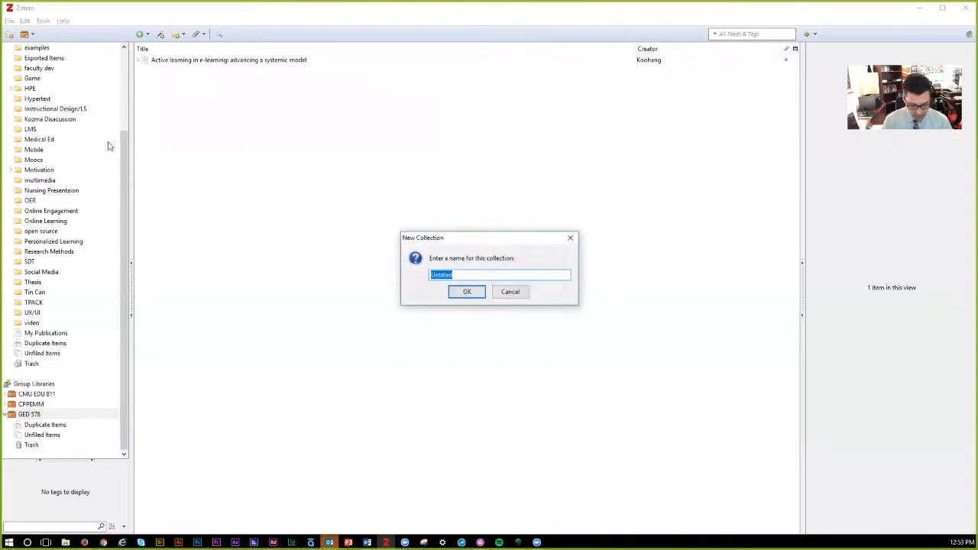
text(ec)
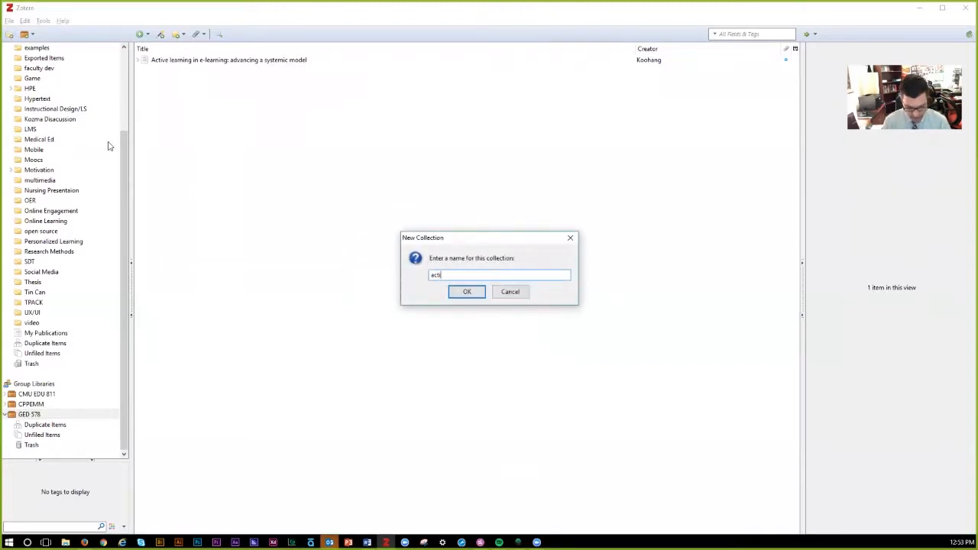
text(tive learning)
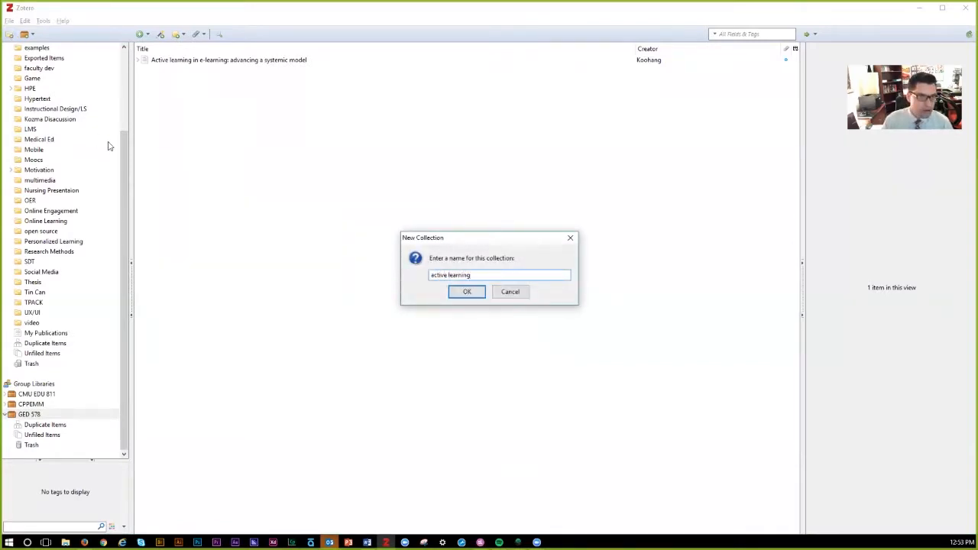
click(466, 291)
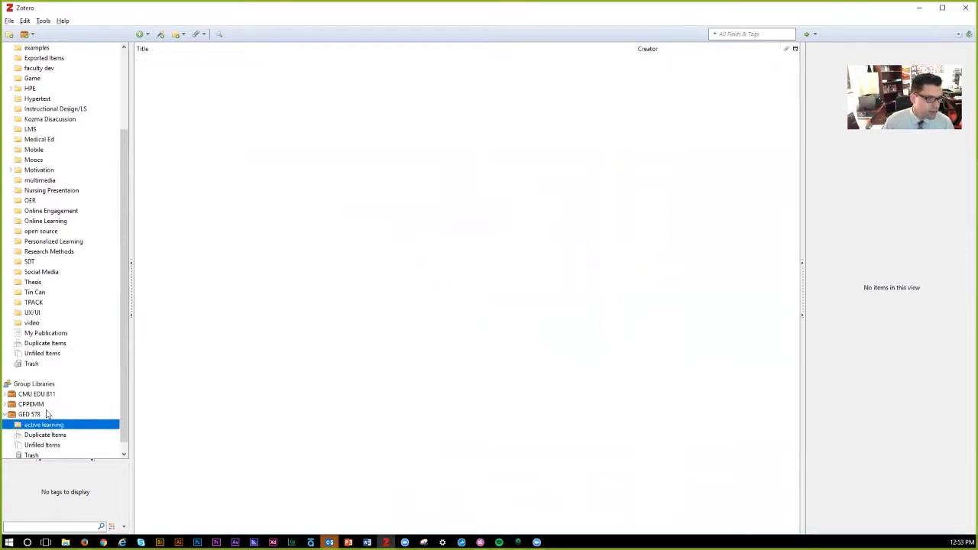
Step: Add the article in GED 578 to the active learning collection, then reselect it in the group library
click(38, 413)
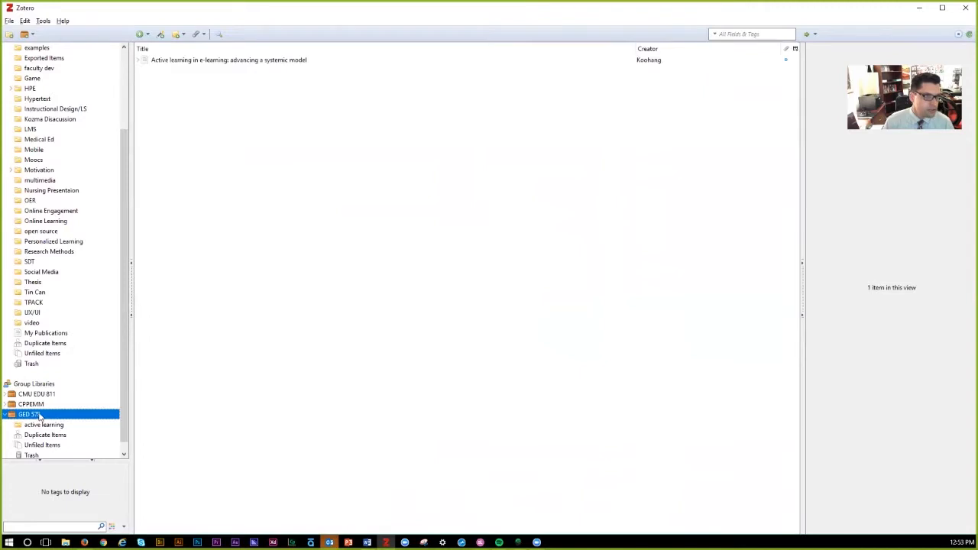
drag(241, 61, 46, 428)
click(47, 426)
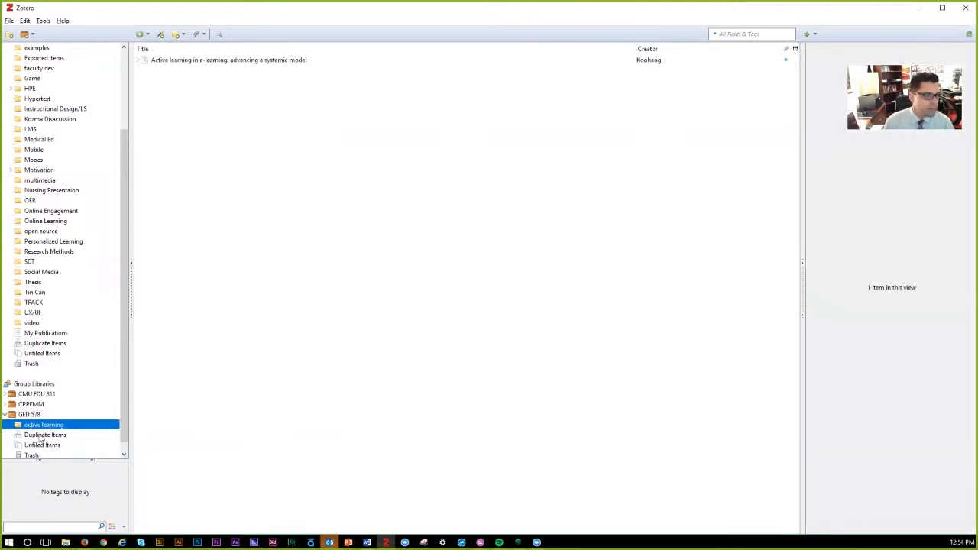
click(36, 415)
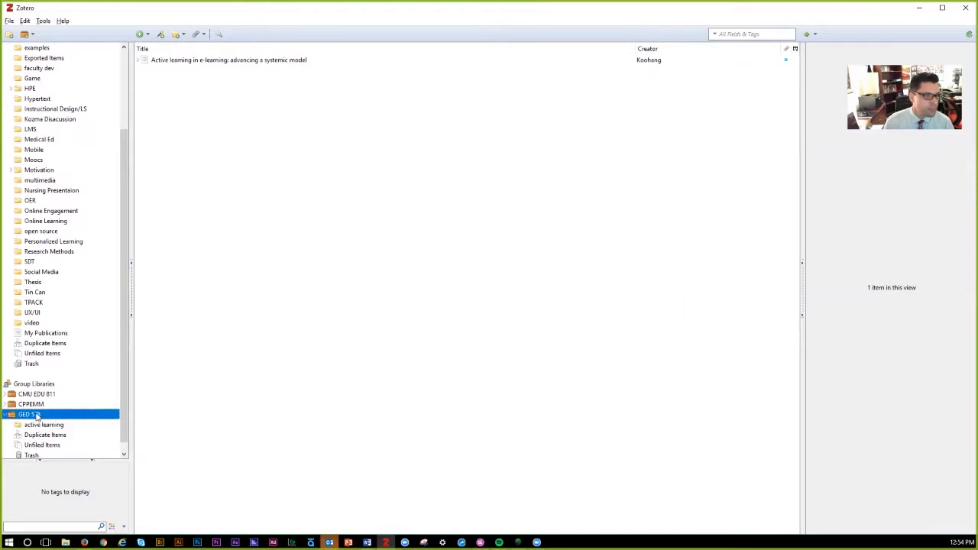
click(238, 63)
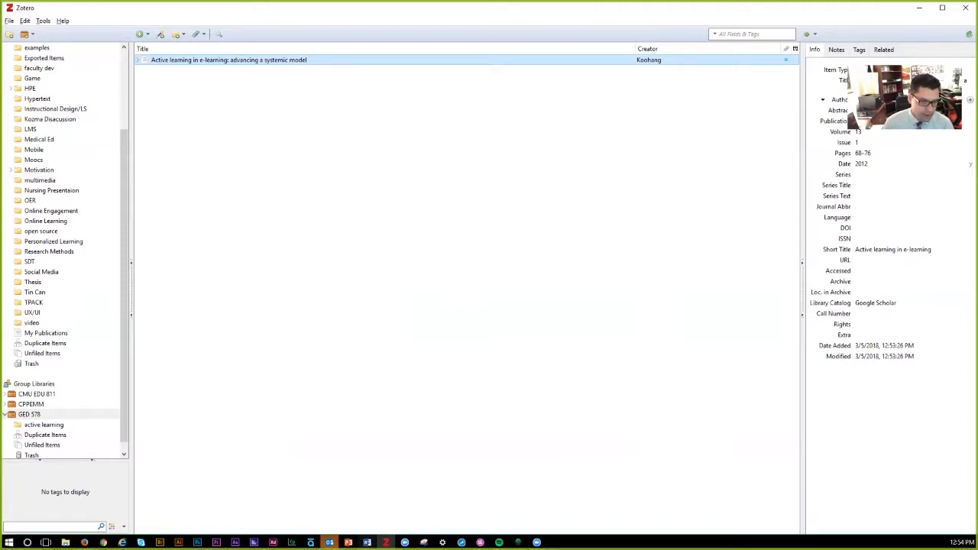
click(367, 543)
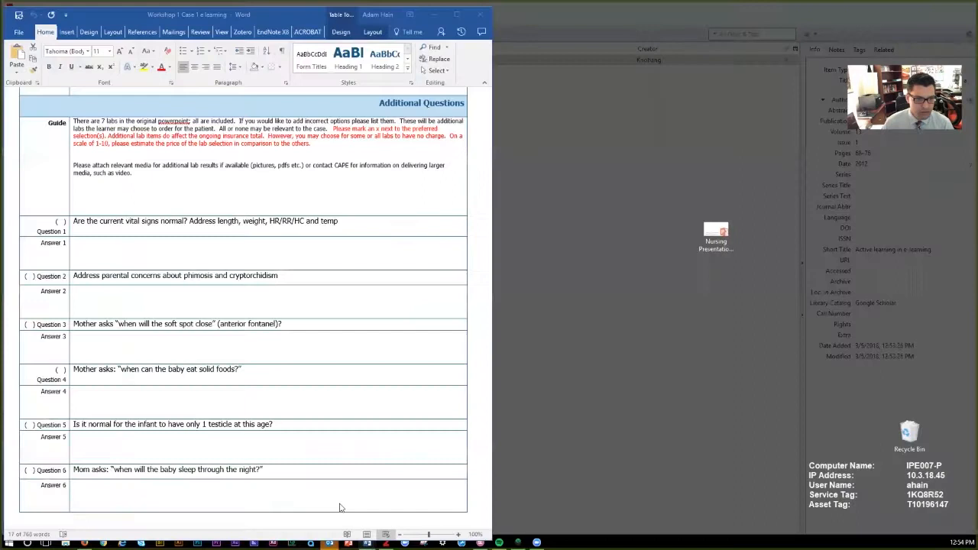
click(340, 504)
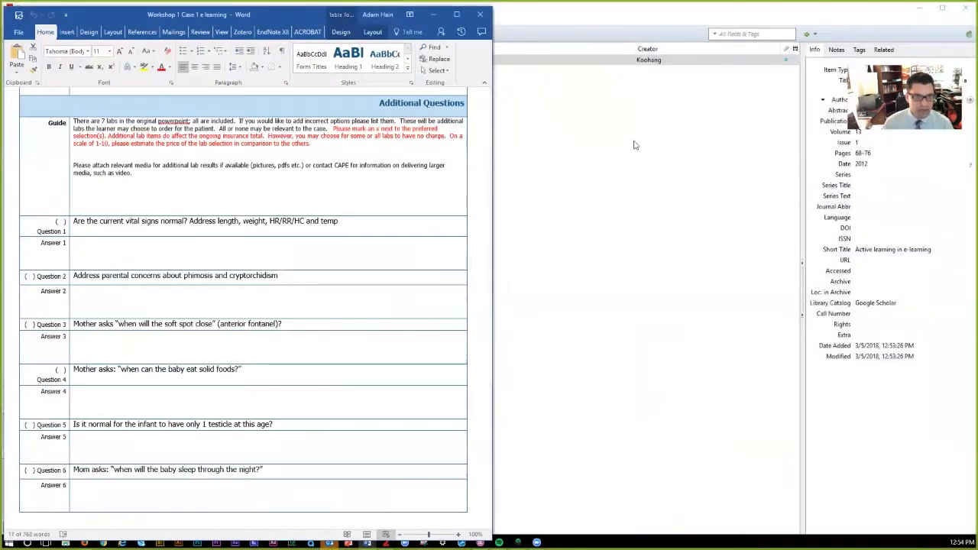
key(alt+Tab)
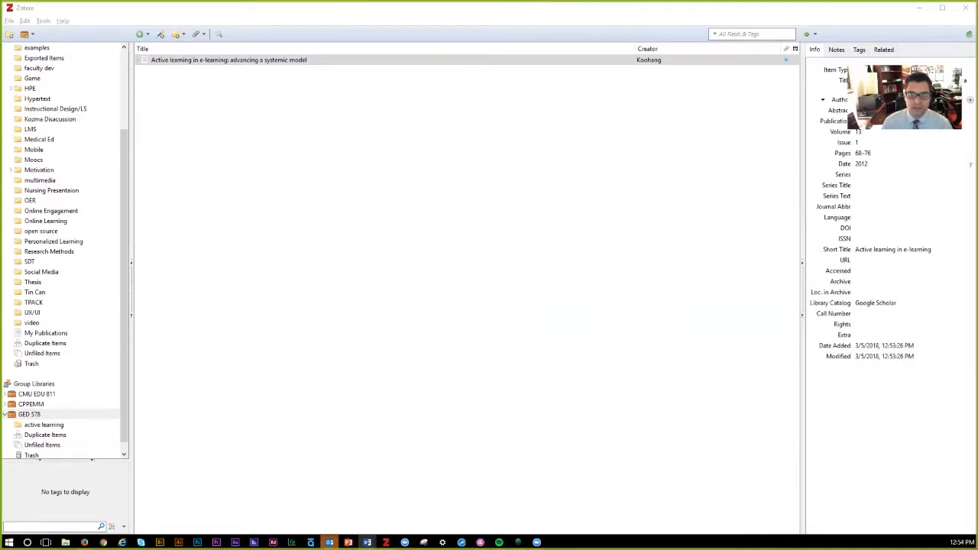
double_click(389, 15)
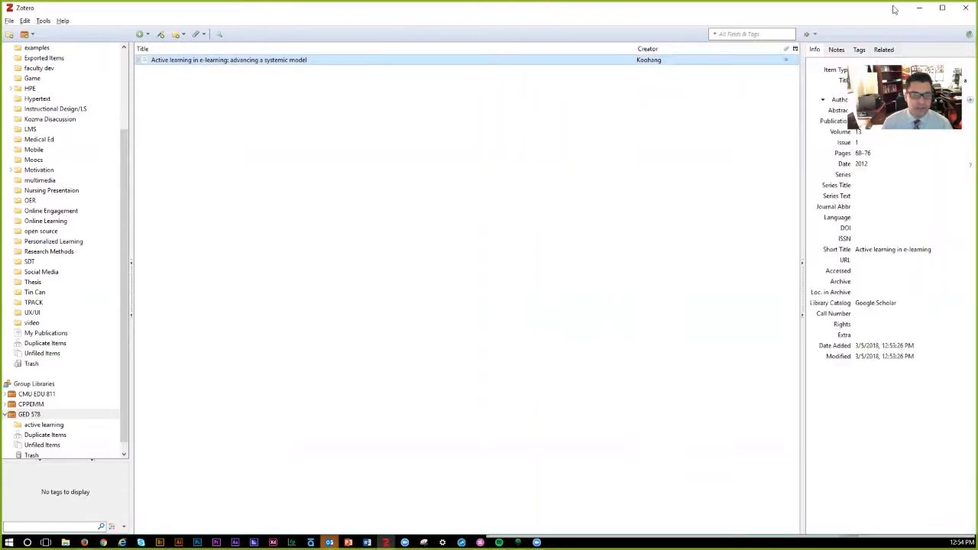
Step: Arrange Zotero and the blank Word document side by side, each filling half of the screen
click(941, 9)
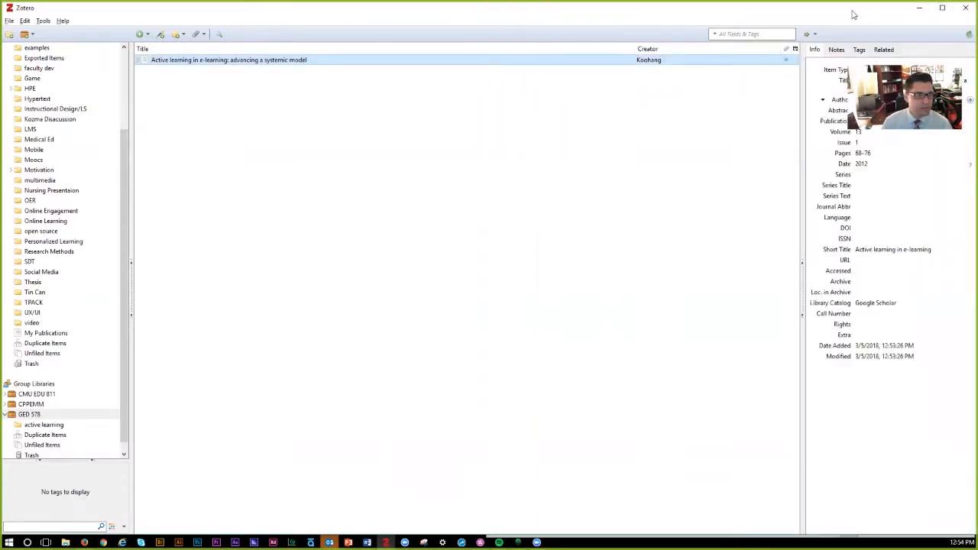
key(super+Left)
click(527, 169)
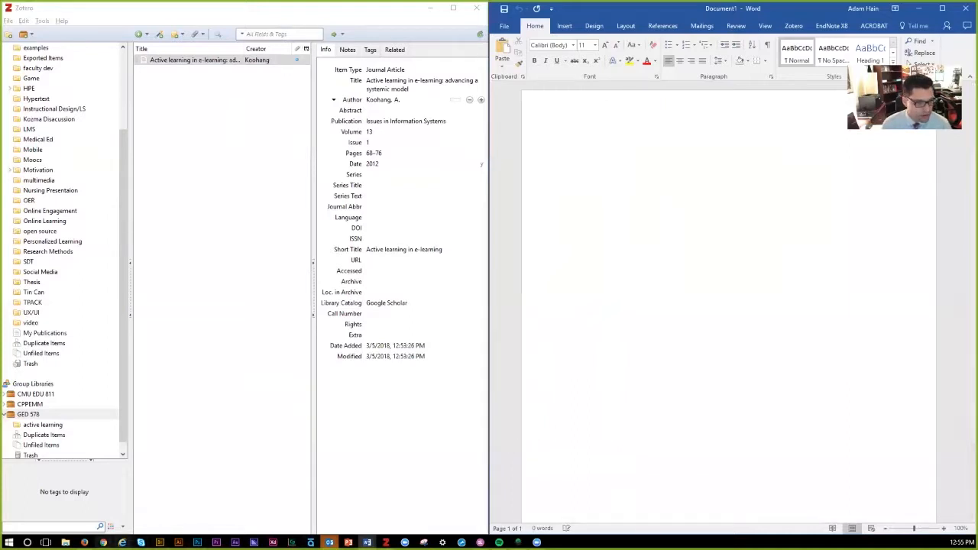
Step: Switch to the Zotero downloads page in Firefox and bring up the Zotero 5.0 for Windows download, cancelling the file save
mouse_move(84, 542)
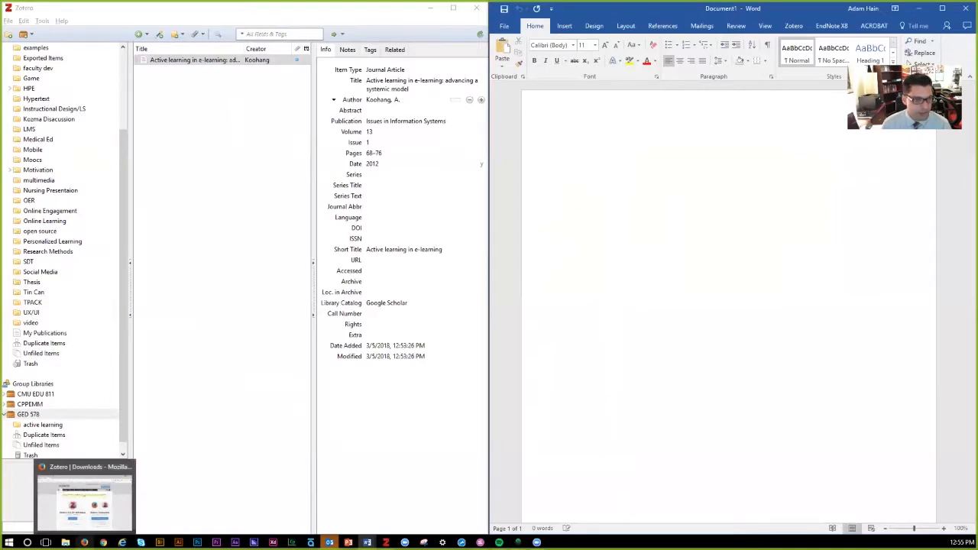
click(84, 504)
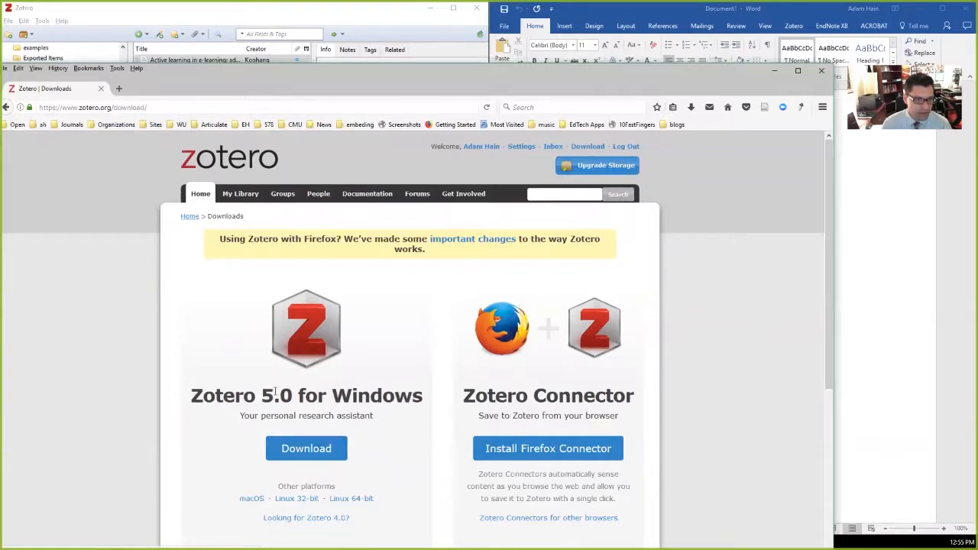
click(306, 450)
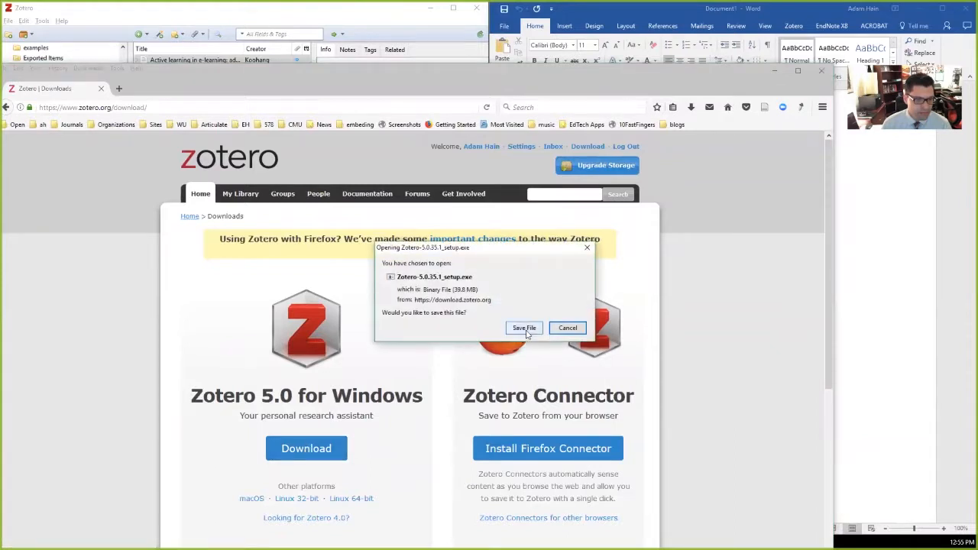
click(570, 330)
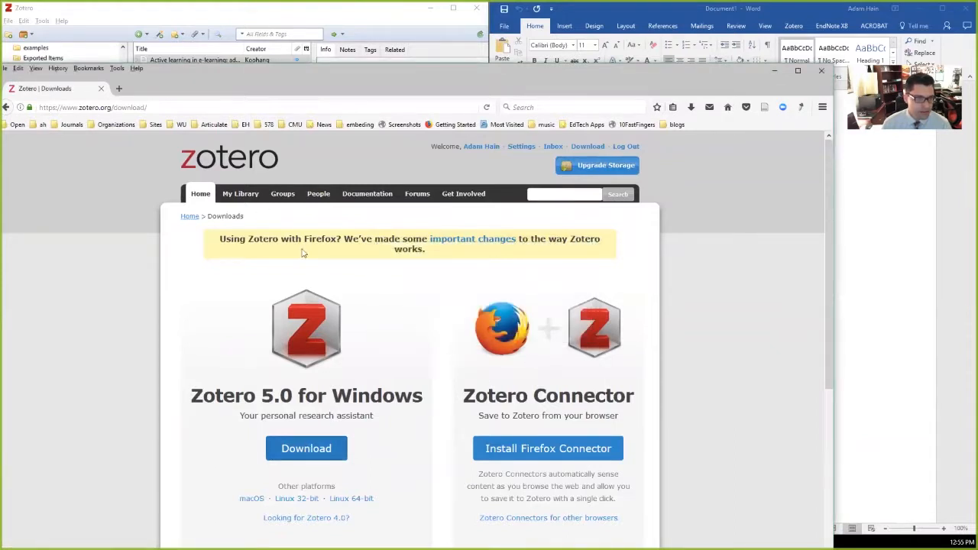
Step: Open the Plugins for Zotero page from the downloads page and look over its plugin list
scroll(426, 301, down, 3)
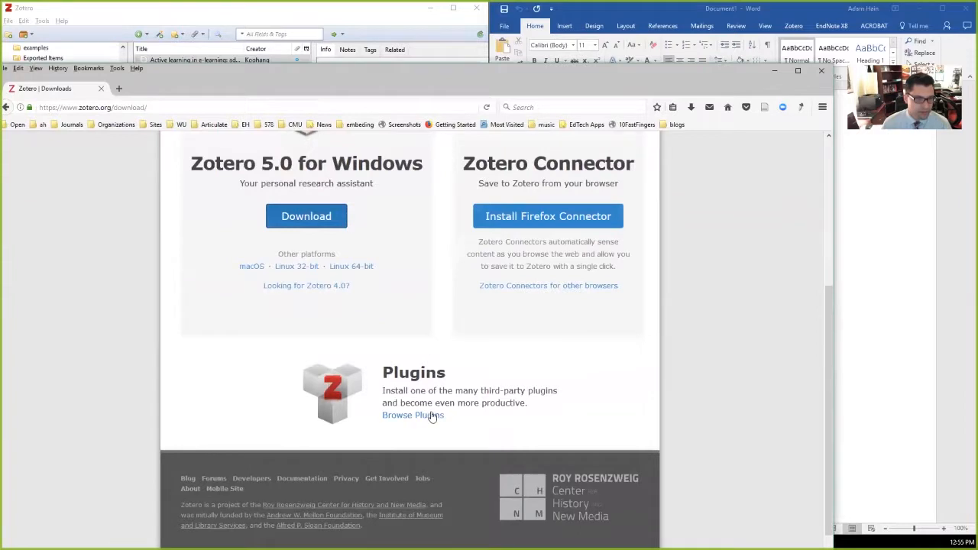
click(433, 415)
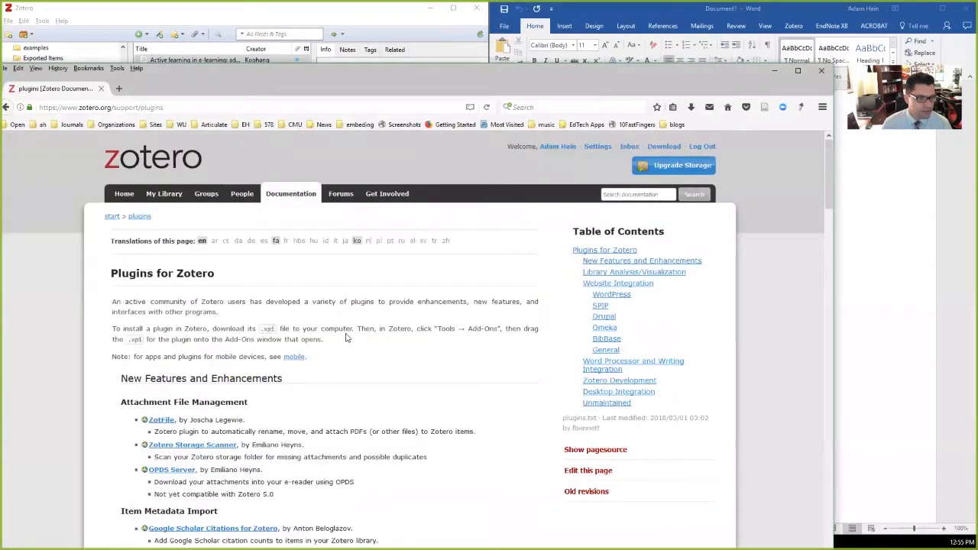
scroll(360, 404, down, 4)
scroll(360, 404, up, 4)
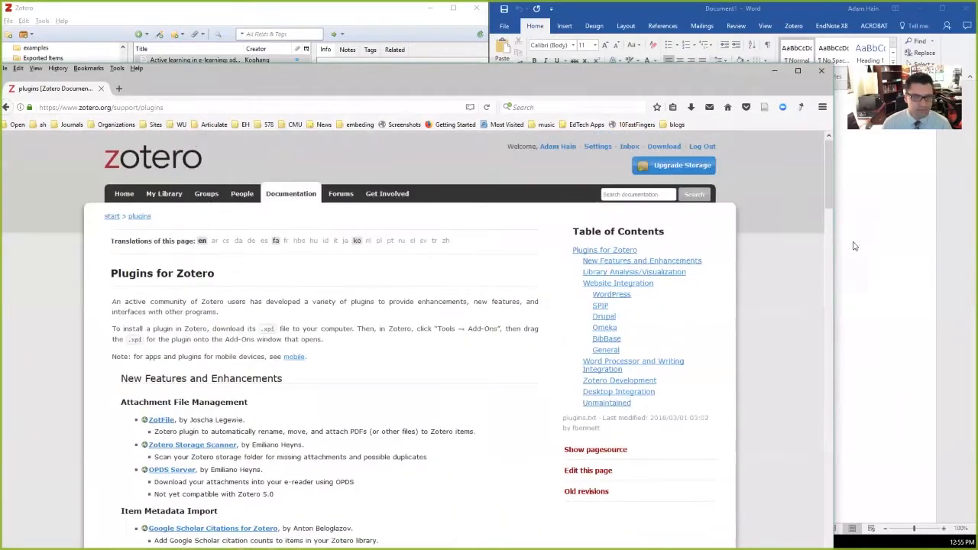
Step: Go back from the plugins page and minimize the browser to return to Zotero and the Word document
click(896, 247)
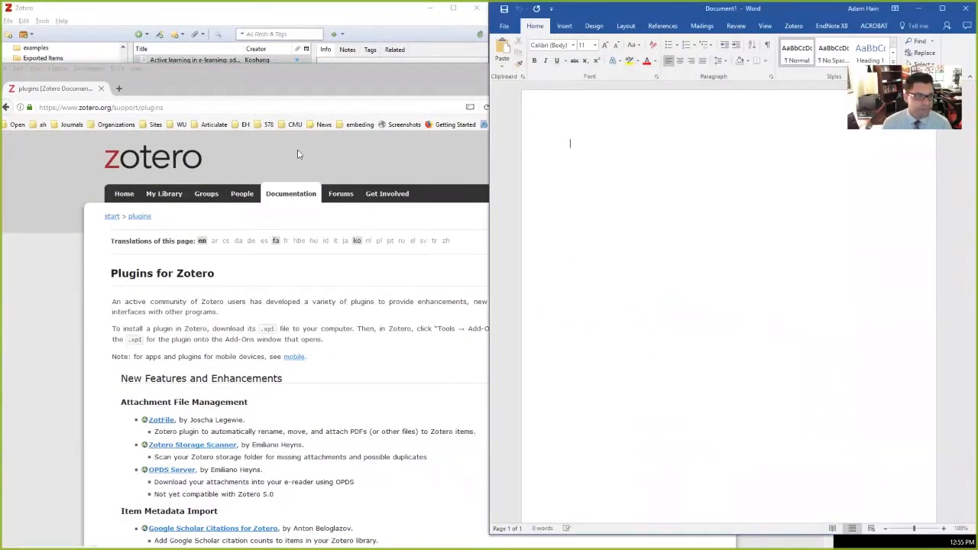
click(157, 135)
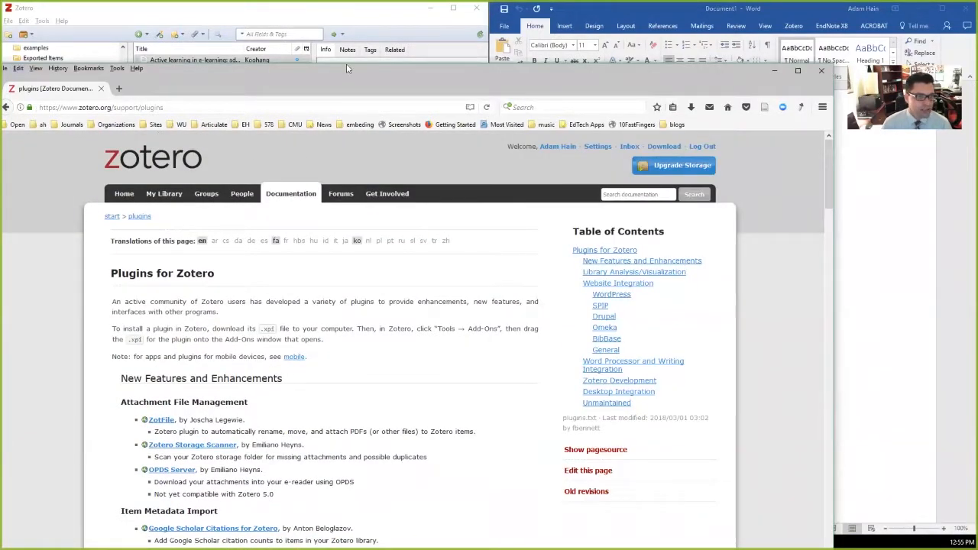
drag(346, 69, 423, 46)
click(84, 86)
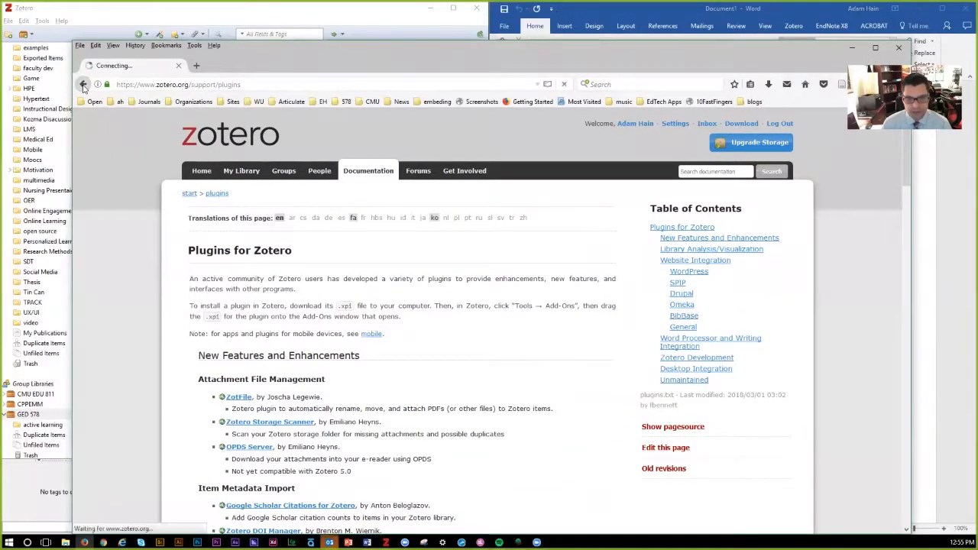
click(852, 48)
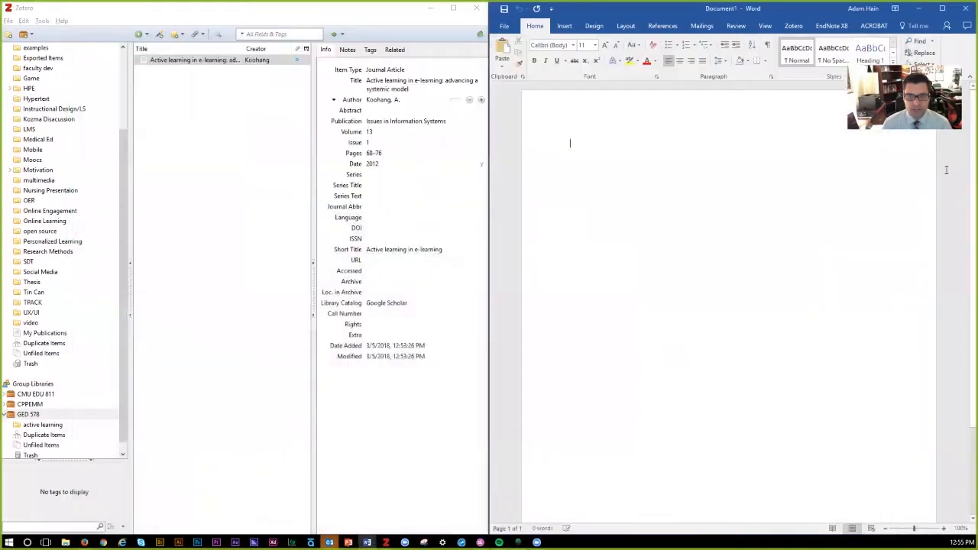
Step: Show the Zotero tools in Word and write XYZ said "jgdfjgkfdjg" on the first line of the document
click(794, 26)
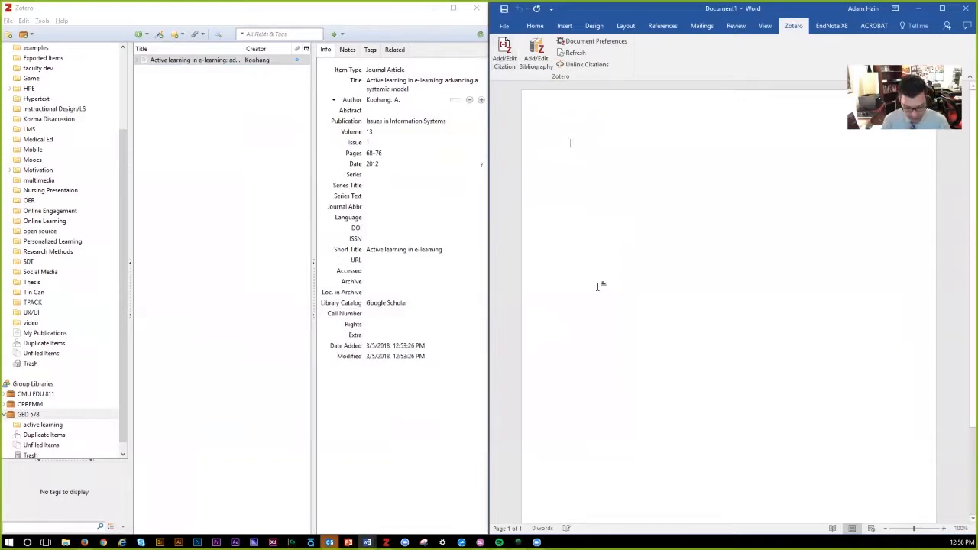
text(x)
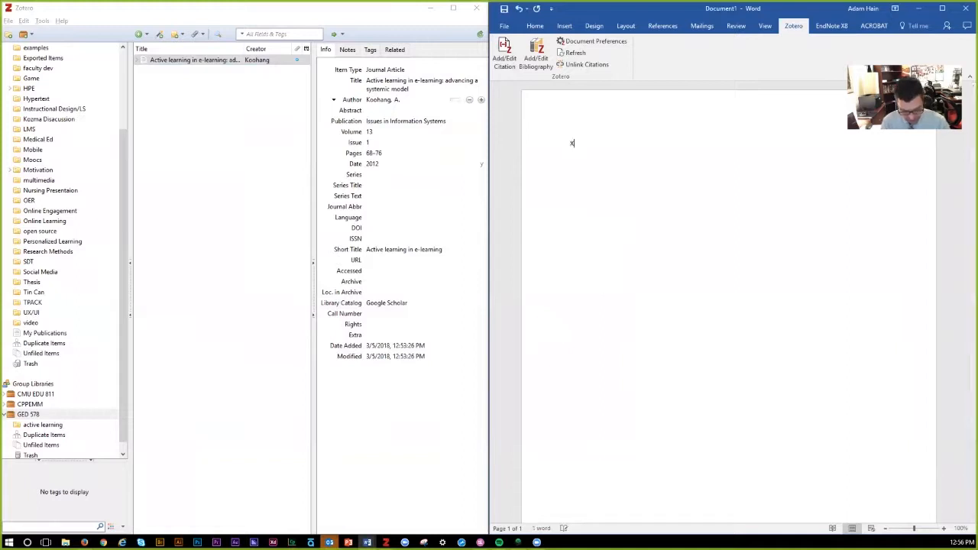
text(yZ said)
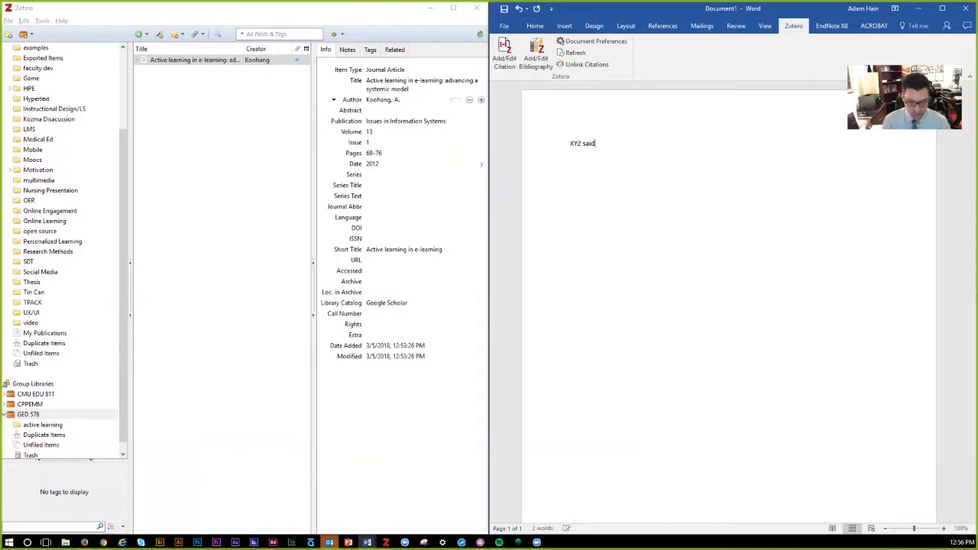
text( ")
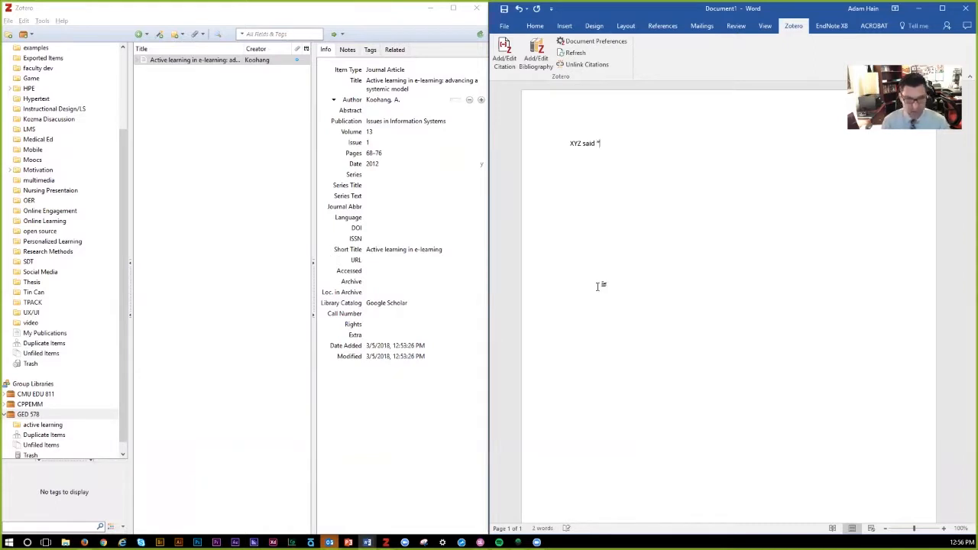
text(jgdfjgkfdjg)
text(")
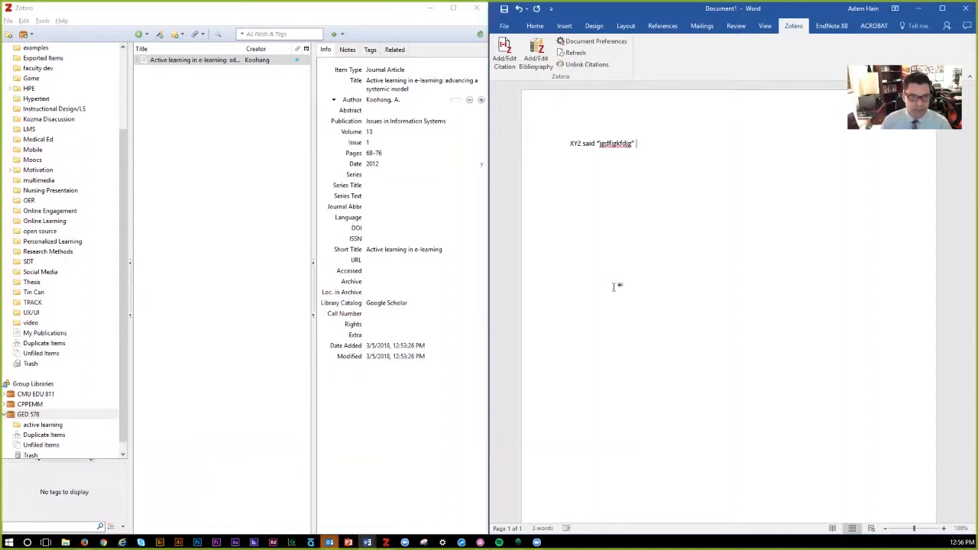
Step: Start a Zotero citation after the quote, using American Psychological Association 6th edition style with citations stored as fields
click(504, 55)
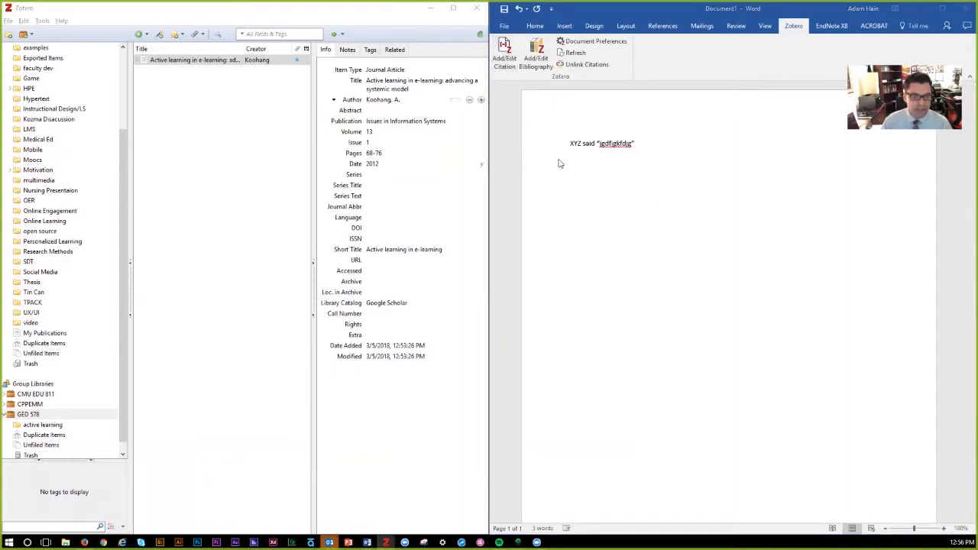
click(507, 54)
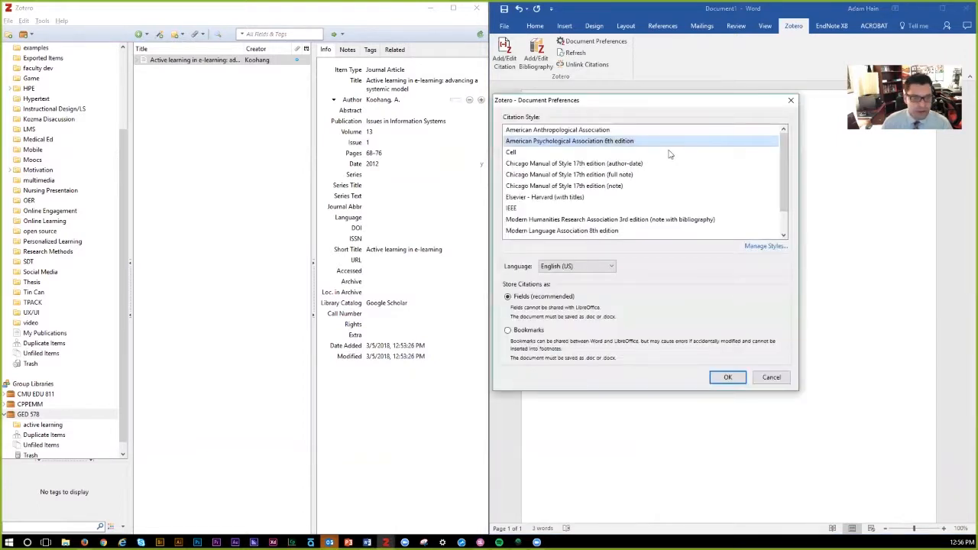
click(735, 380)
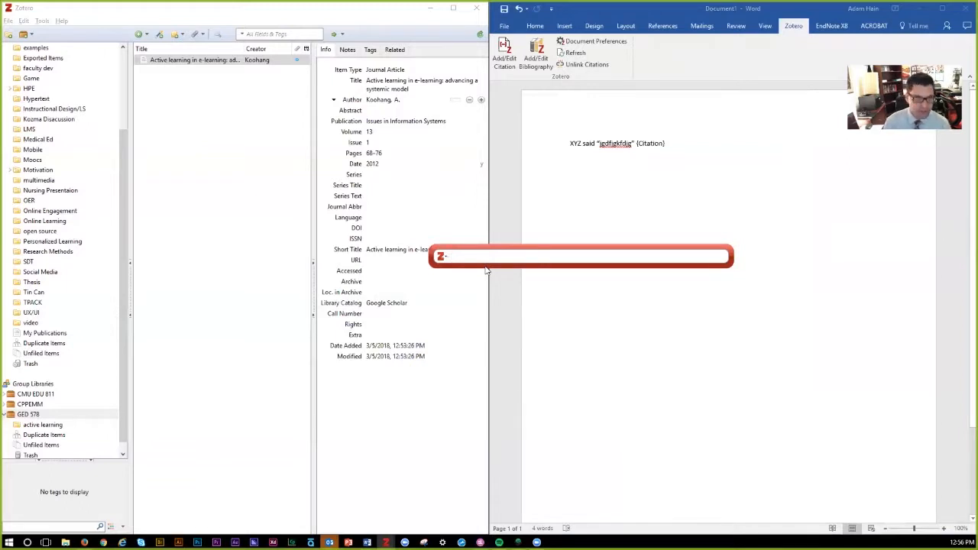
Step: Cite "Active learning in e-learning: advancing a systemic model" from My Library after the quote and end the sentence with a period
text(oo)
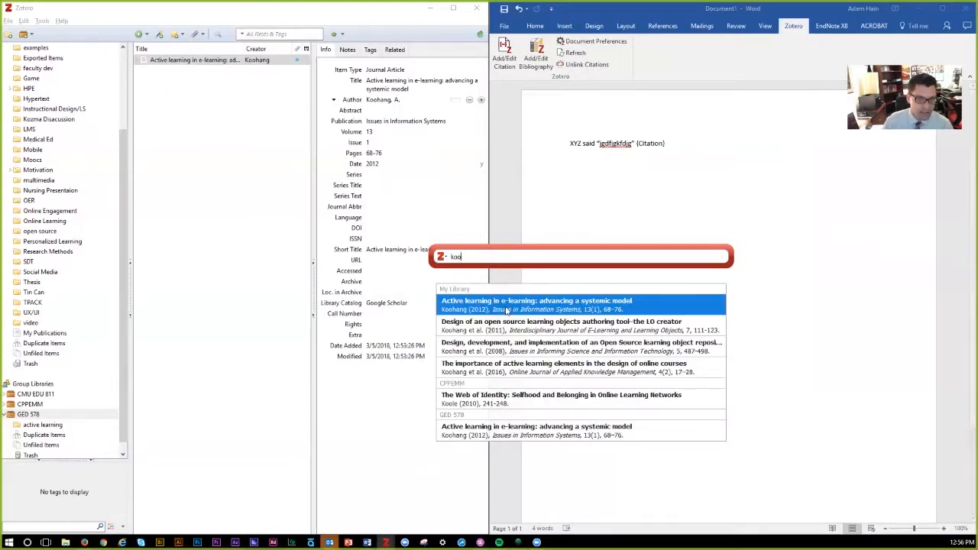
click(506, 311)
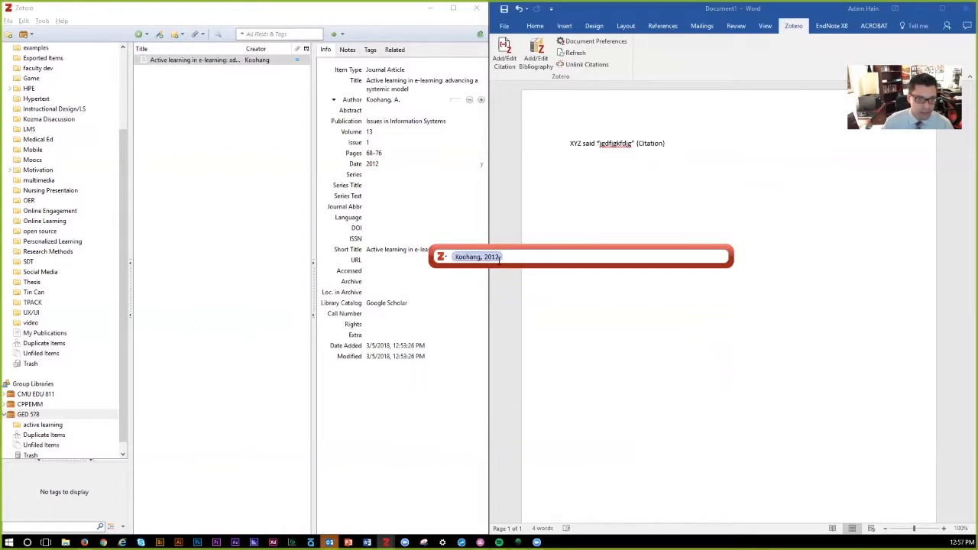
key(Return)
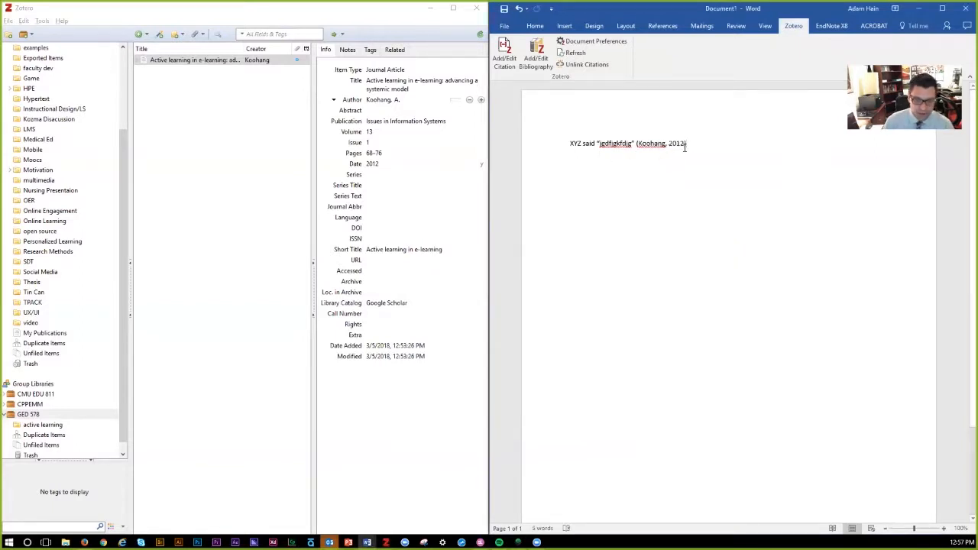
text(.)
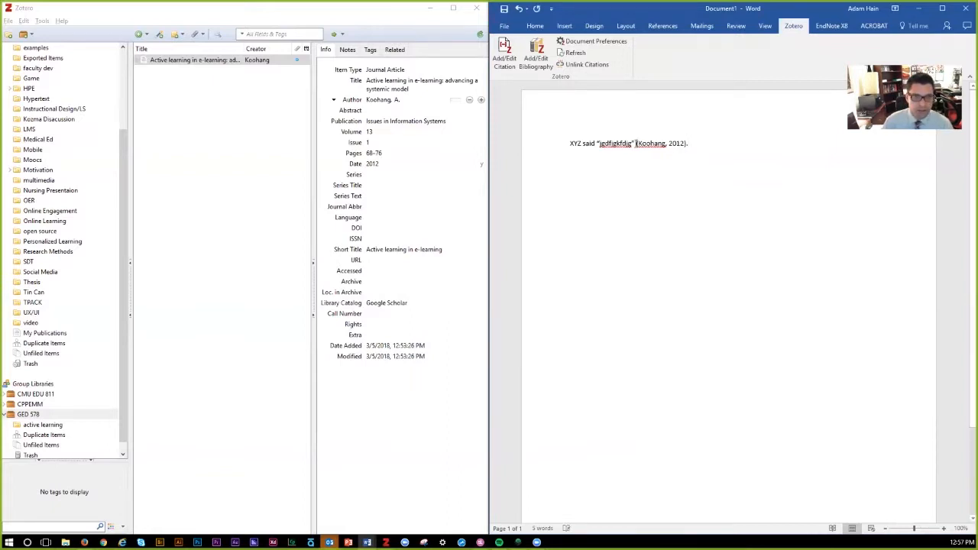
Step: Copy the XYZ said "jgdfjgkfdjg" text without its citation onto a new line below
drag(636, 144, 569, 148)
key(ctrl+c)
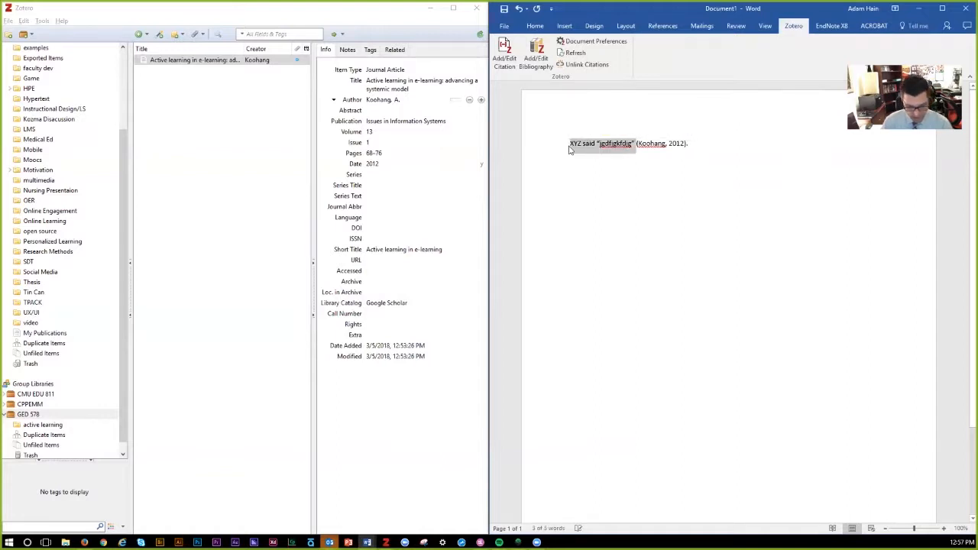
click(696, 142)
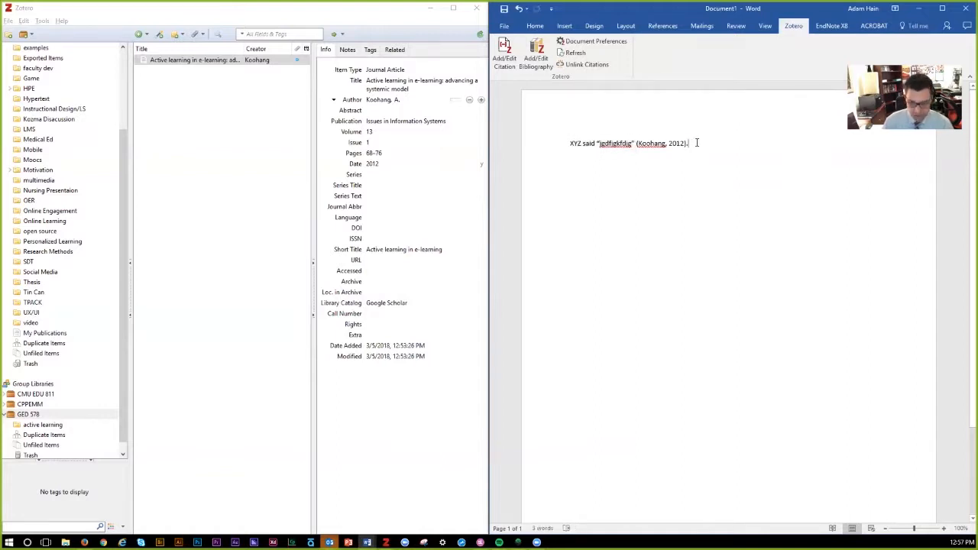
key(Return)
key(ctrl+v)
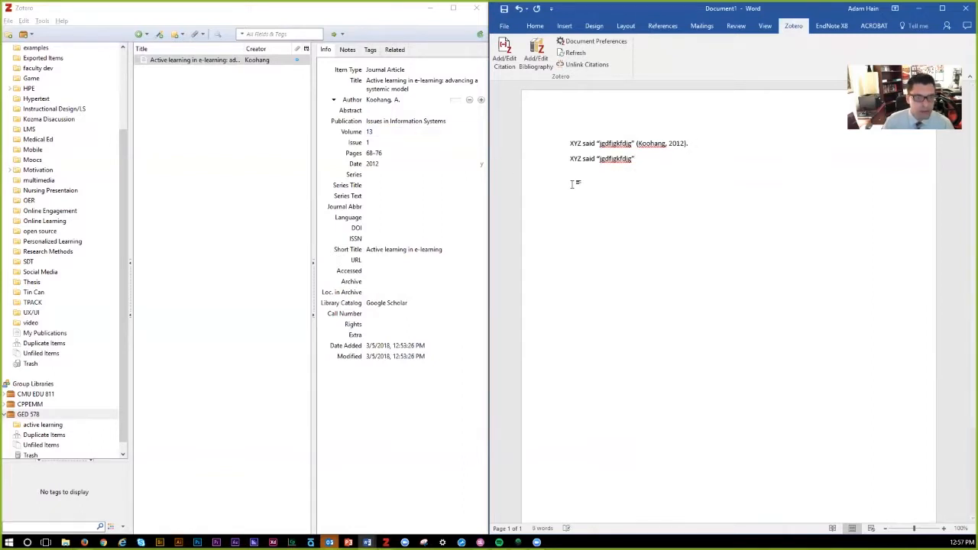
Step: Start a citation after the second quote and view the student performance article's details in My Library's Active Learning collection
click(504, 53)
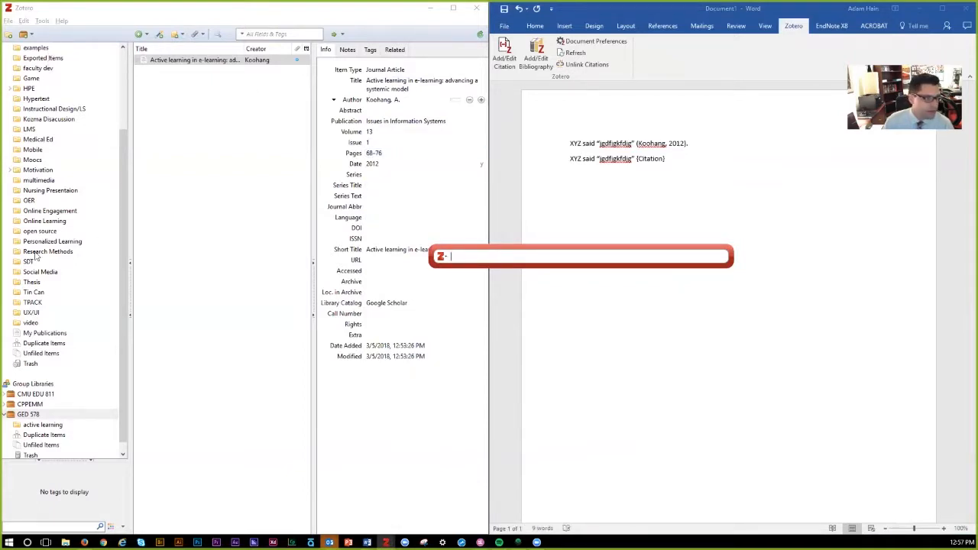
scroll(34, 257, up, 3)
click(44, 59)
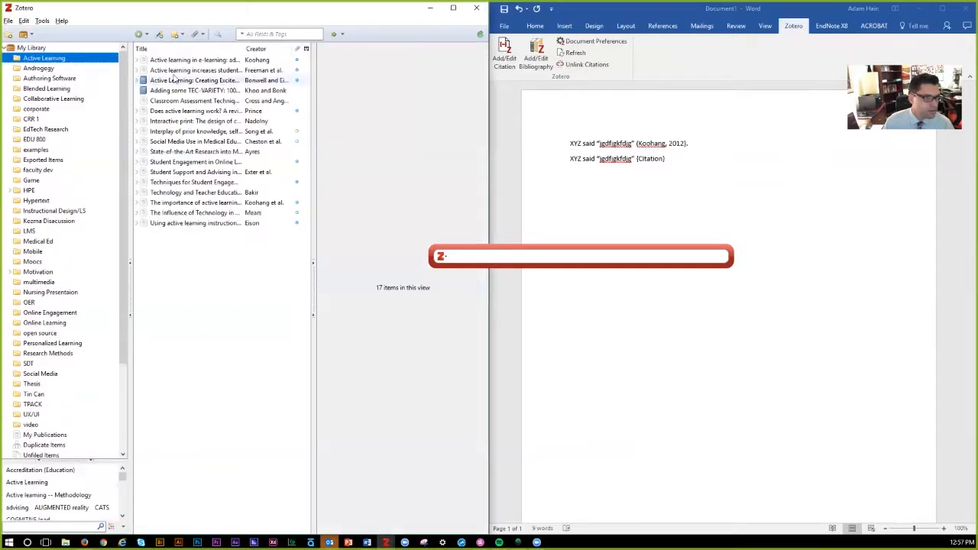
click(178, 71)
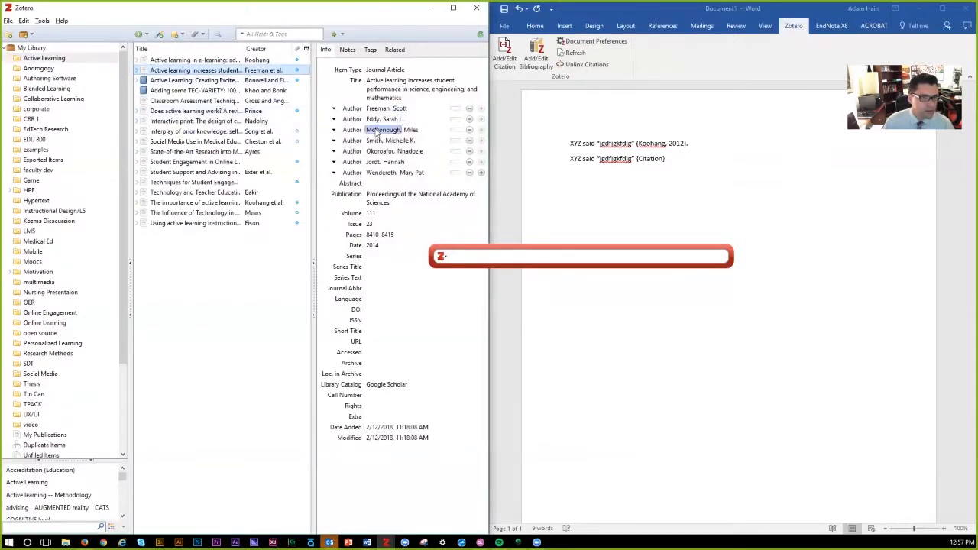
Step: Search the citation sources for "fre" and switch the citation dialog to Classic View
click(453, 253)
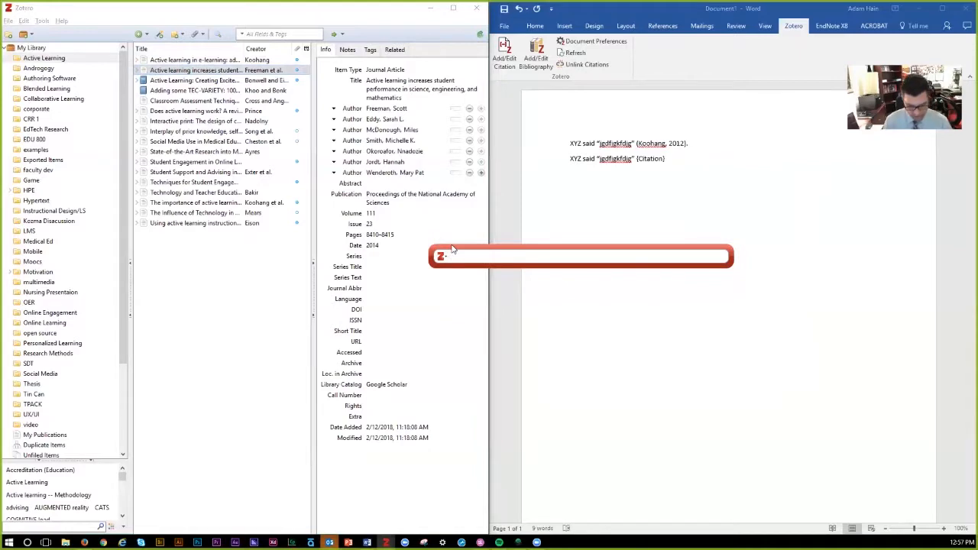
text(f)
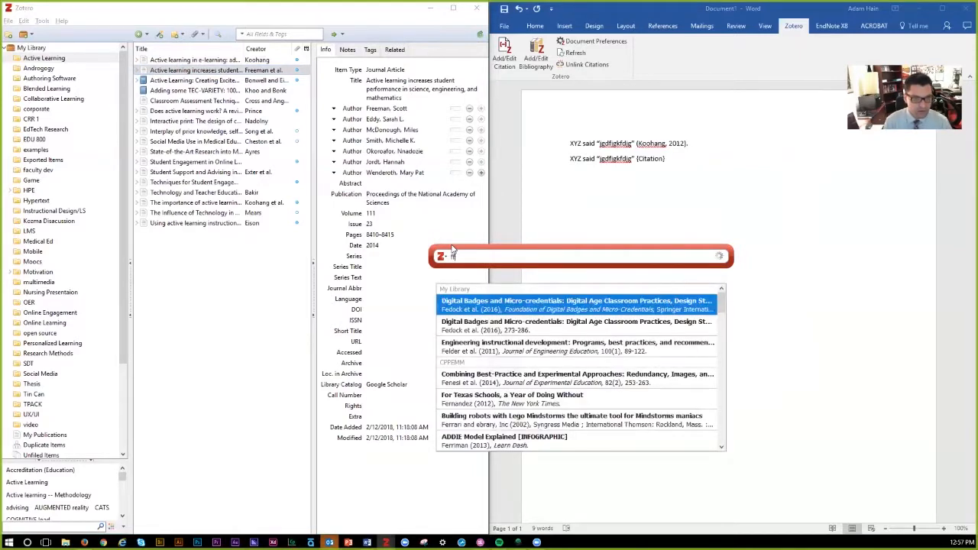
text(re)
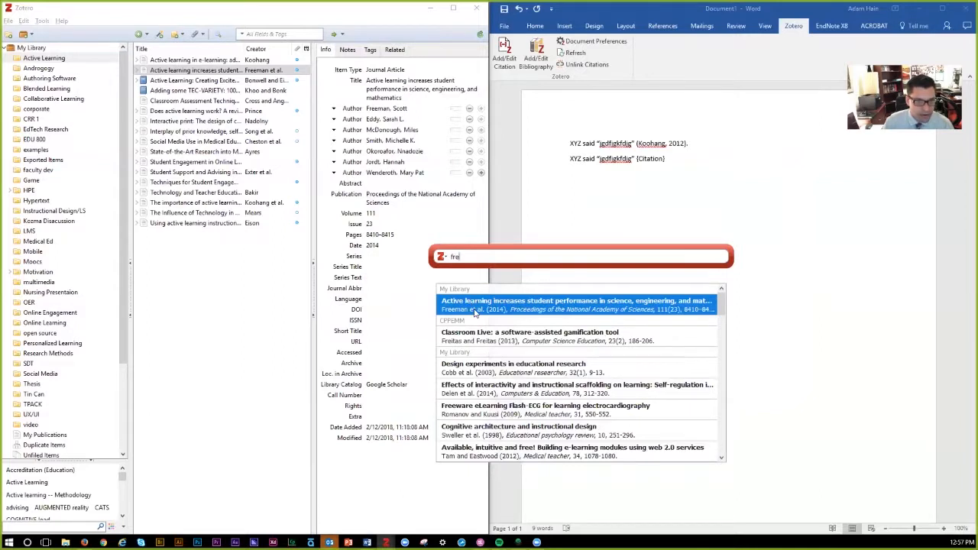
click(444, 258)
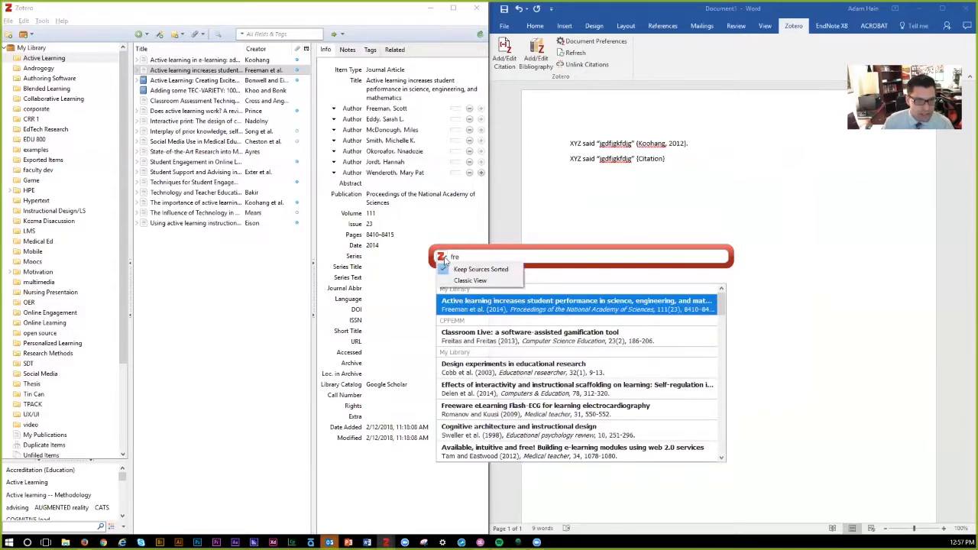
click(453, 283)
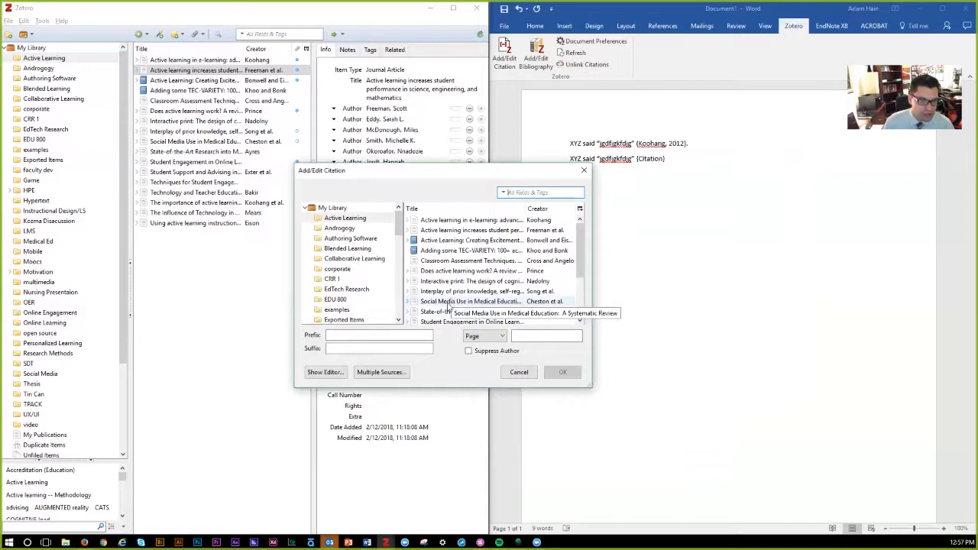
Step: Cite the "Active learning increases student performance" article after the second quote with page 100 and the author suppressed
click(526, 335)
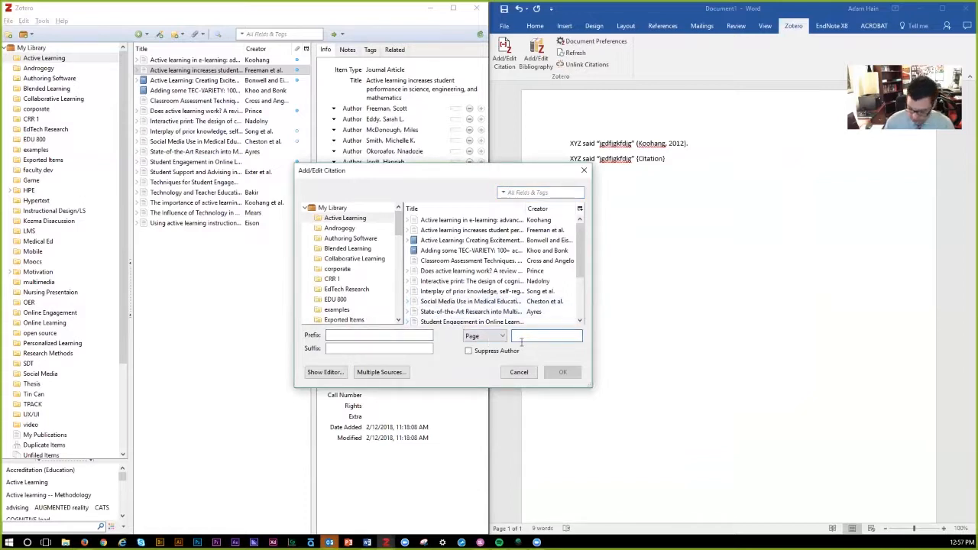
text(100)
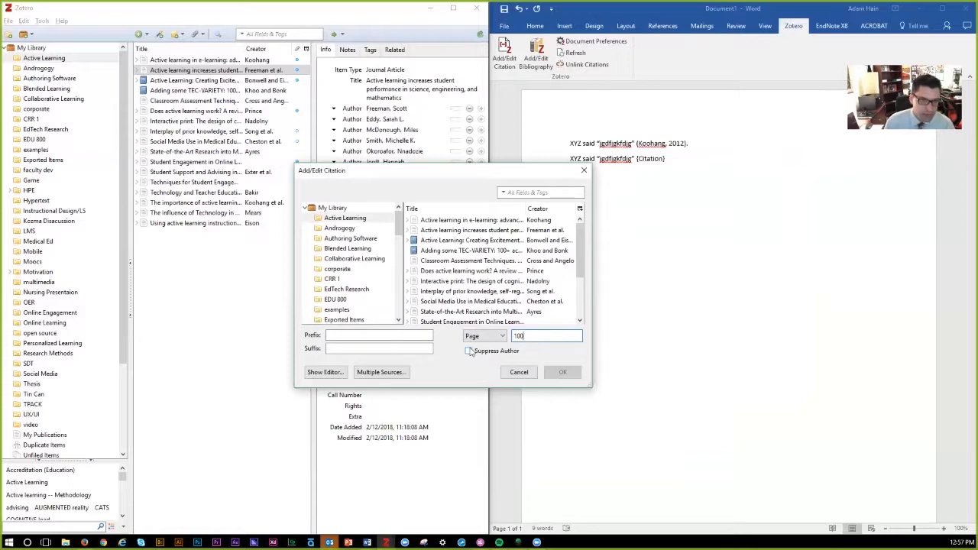
click(469, 351)
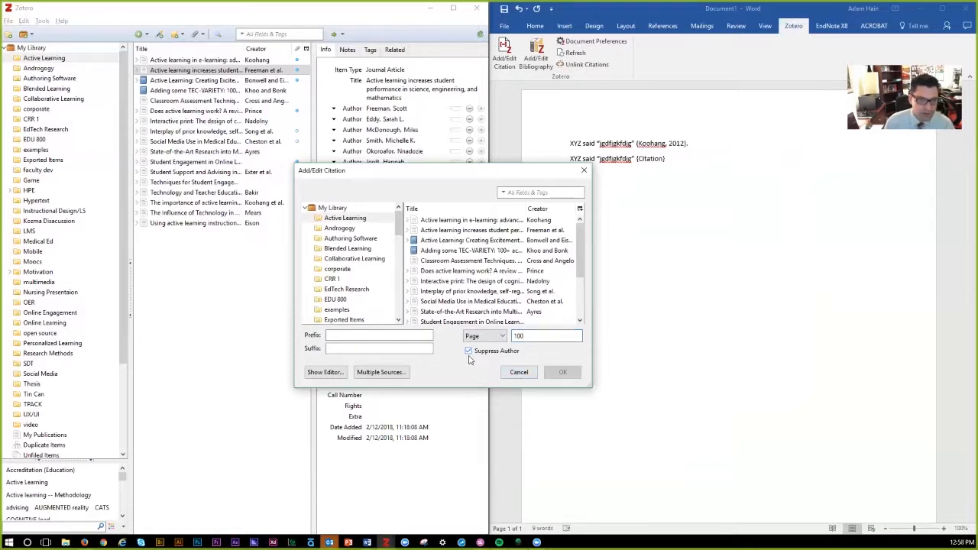
click(470, 353)
click(457, 231)
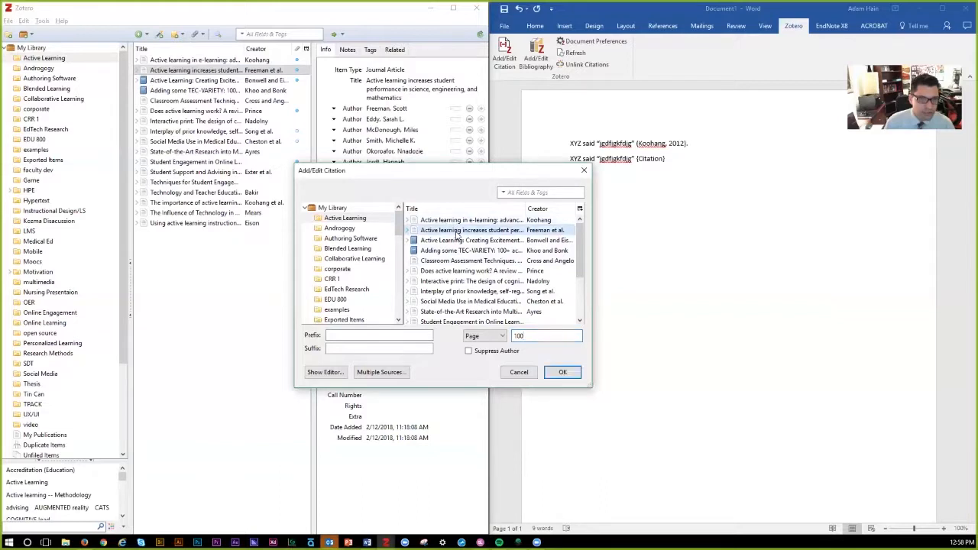
click(471, 352)
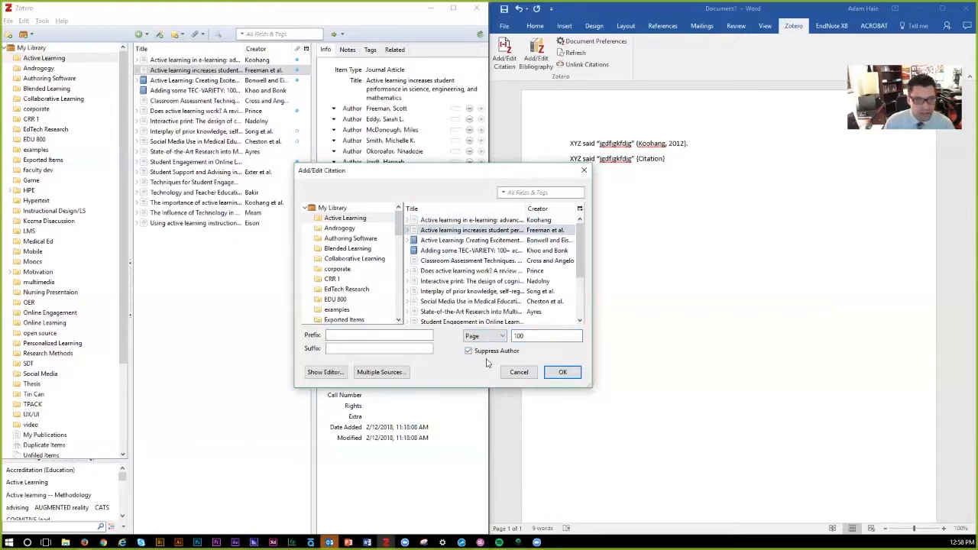
click(563, 372)
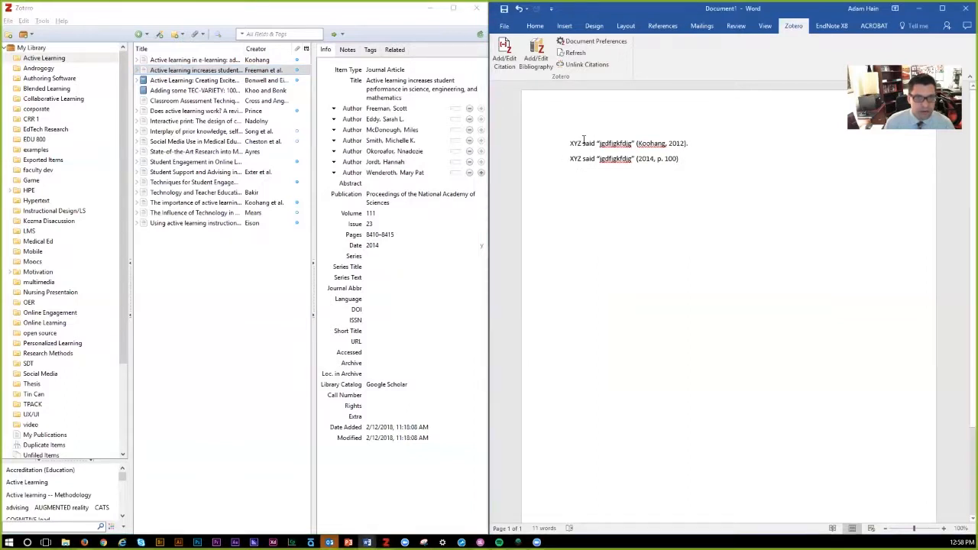
Step: Insert a Zotero bibliography on a new line below the second quote, leaving a blank line between
drag(582, 143, 571, 148)
click(578, 159)
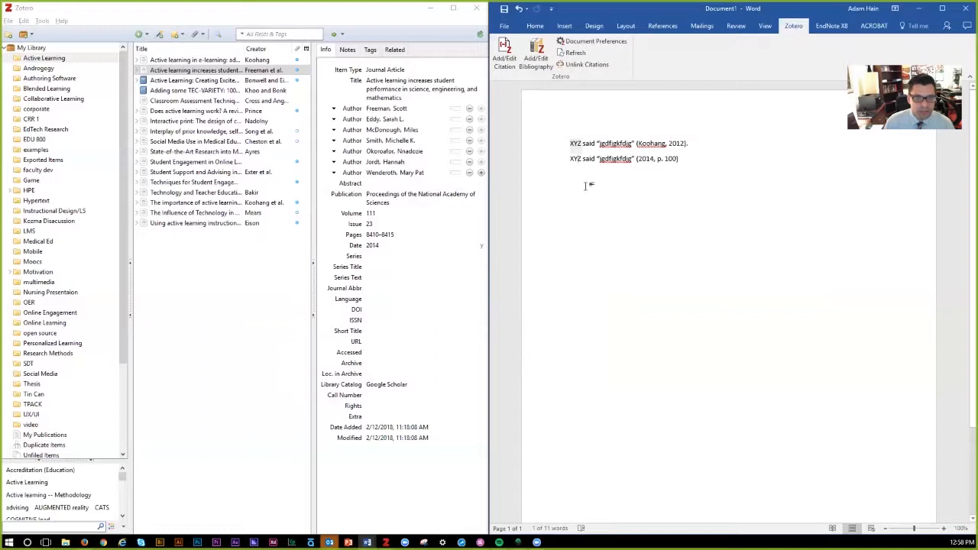
click(691, 166)
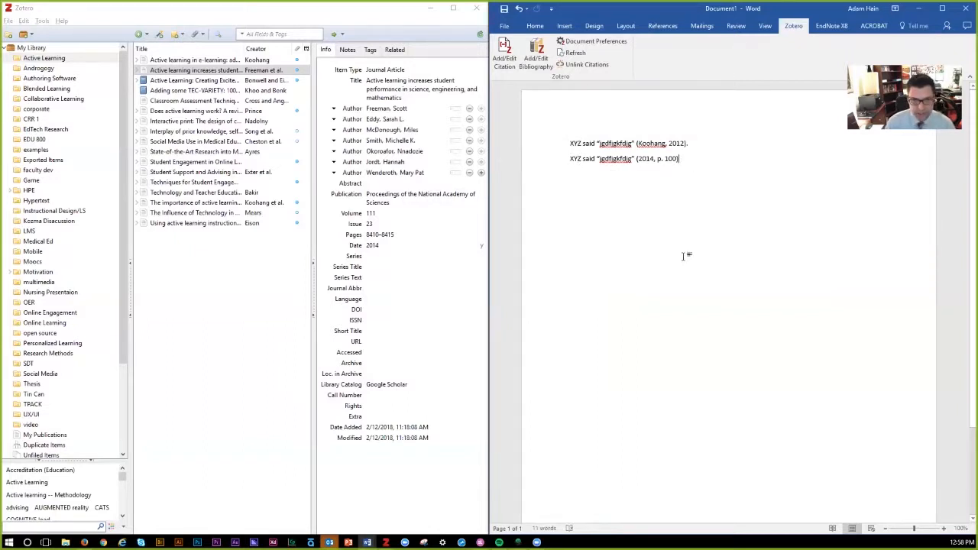
key(Return)
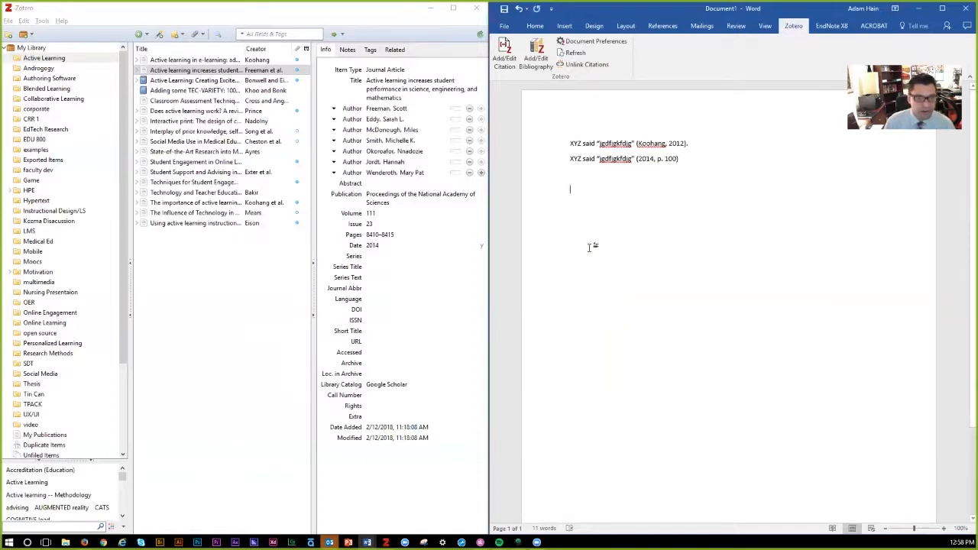
click(539, 61)
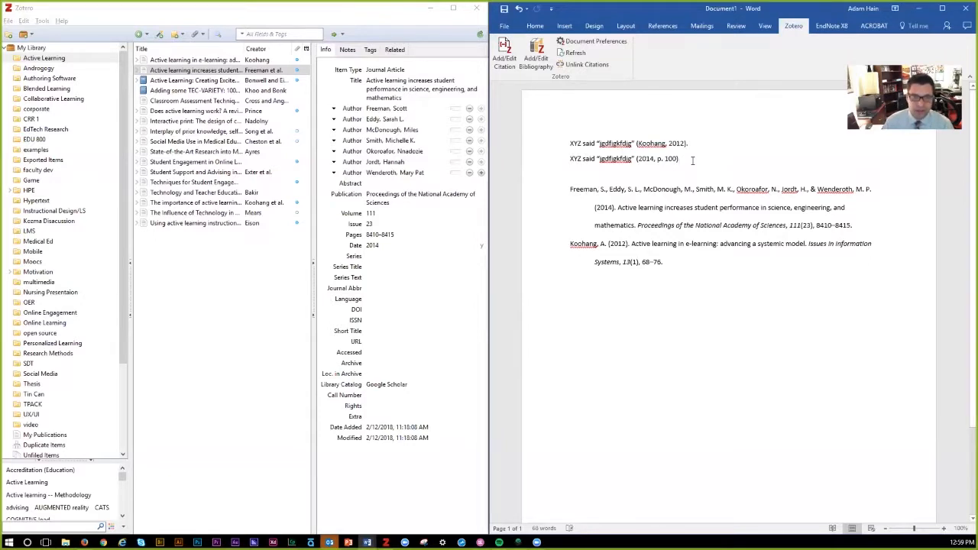
Step: Replace the second quote's cited source with "Applying the science of learning to medical education" and review the bibliography
click(506, 55)
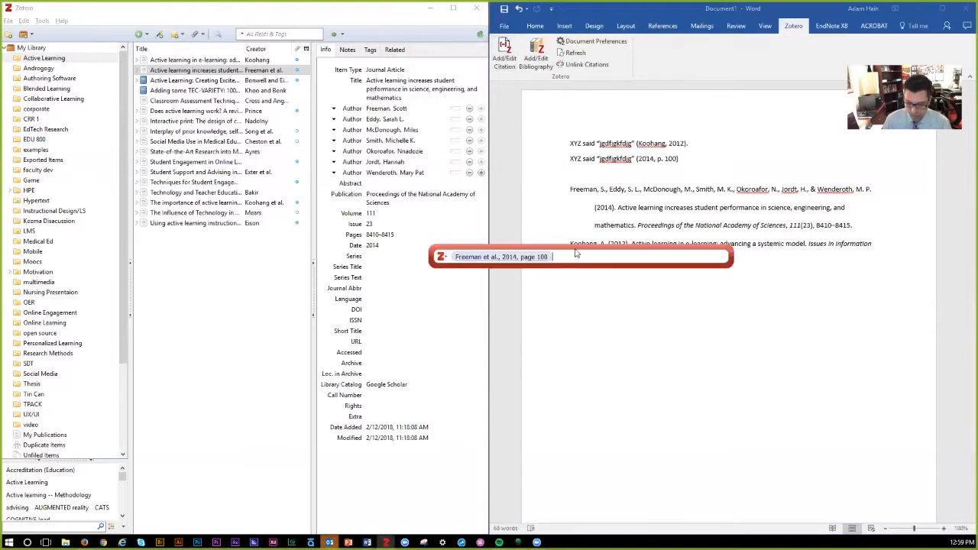
key(BackSpace)
text(mayer)
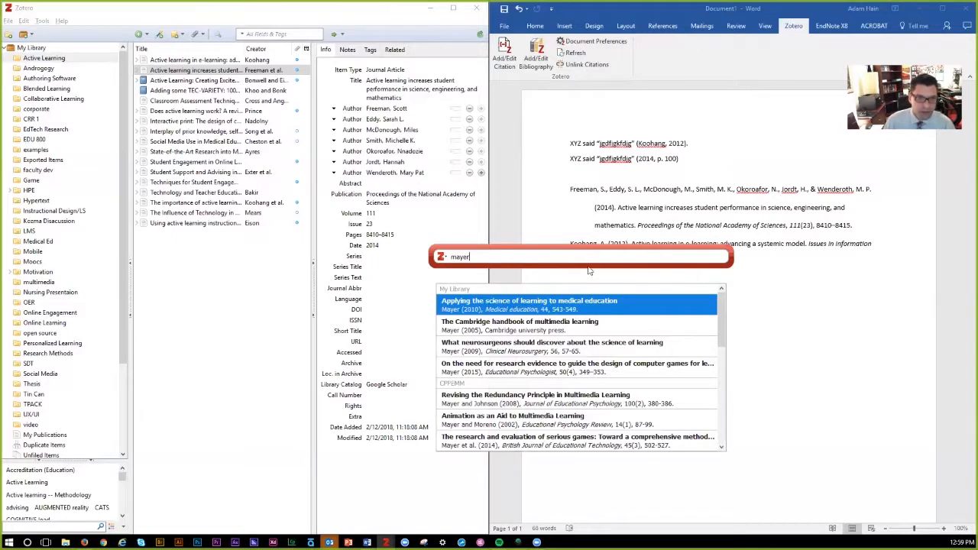
click(587, 306)
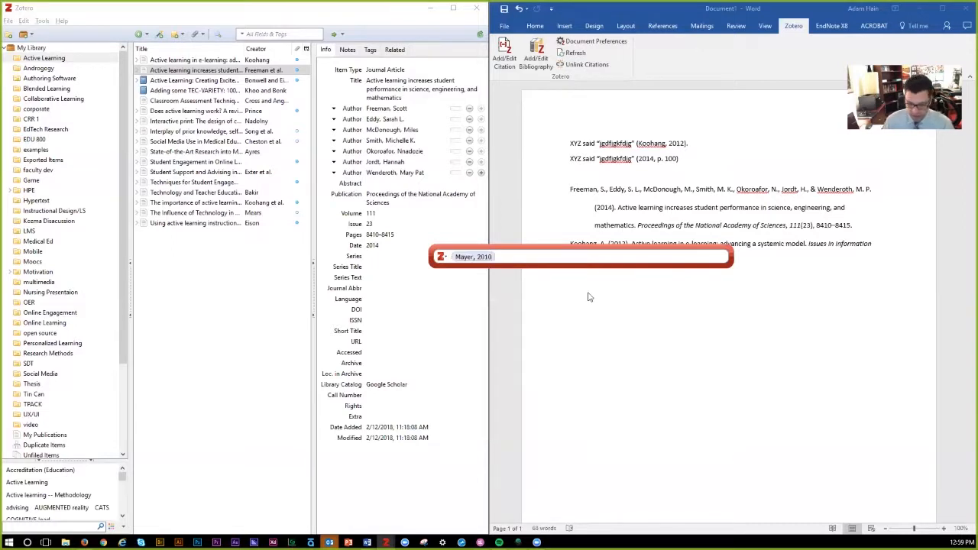
key(Return)
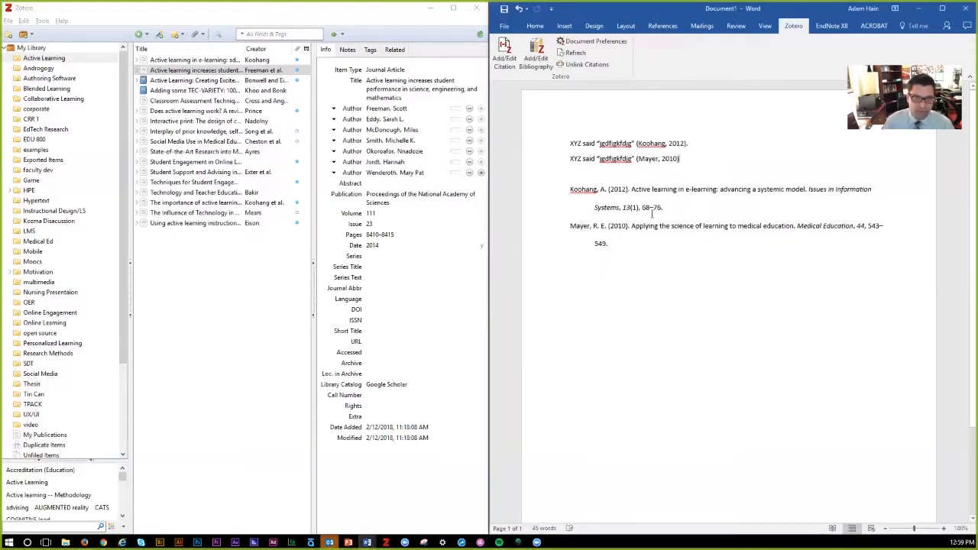
drag(657, 244, 566, 184)
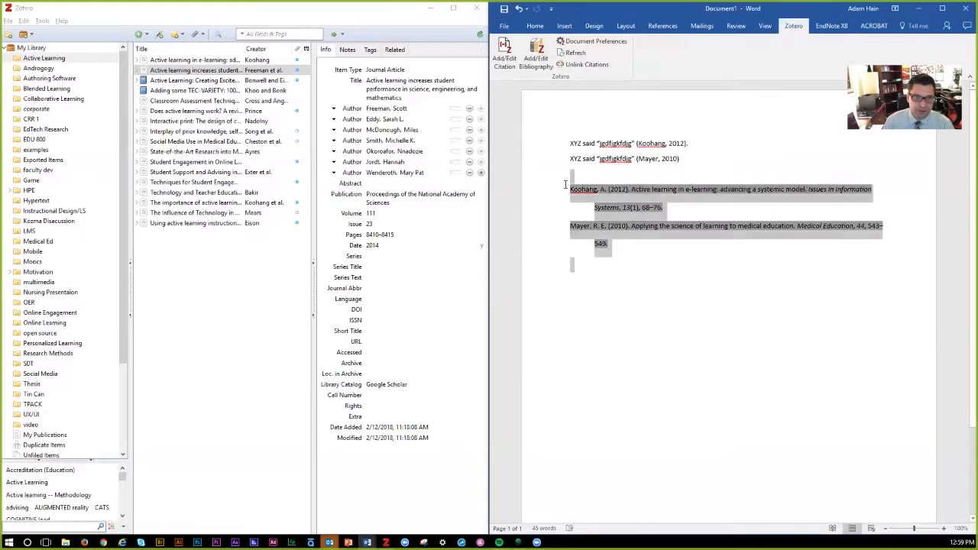
click(645, 268)
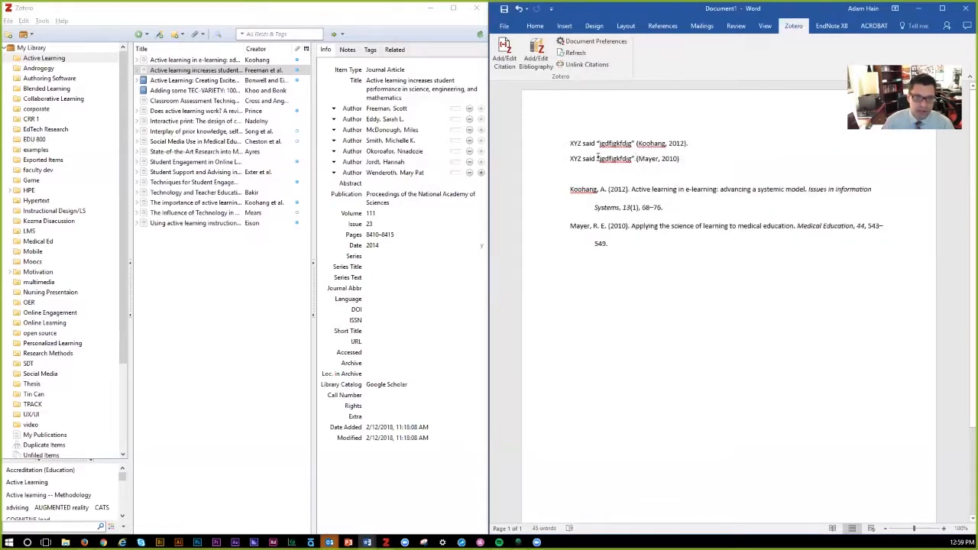
Step: Delete the XYZ said "jgdfjgkfdjg" text in front of both citations, keeping the citations themselves
drag(637, 158, 512, 164)
key(Delete)
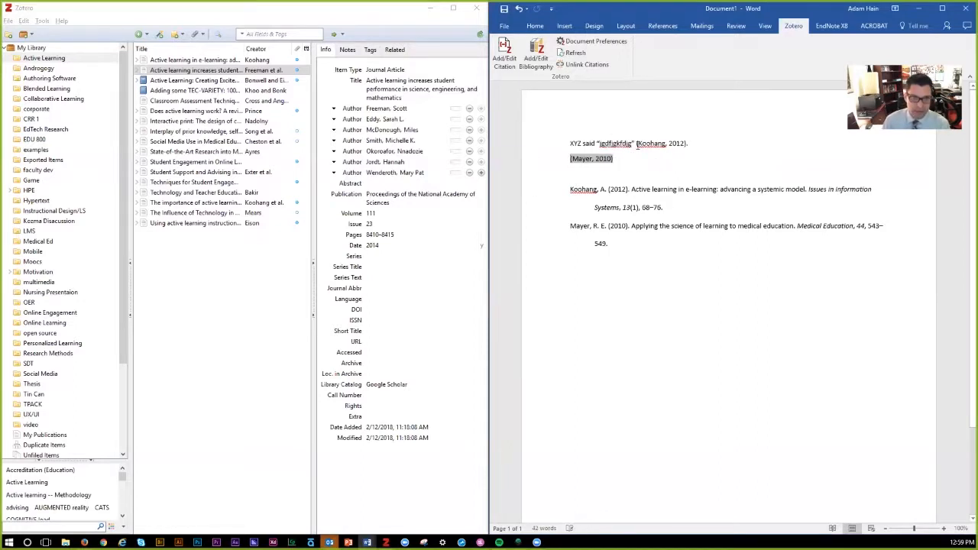
drag(632, 145, 552, 148)
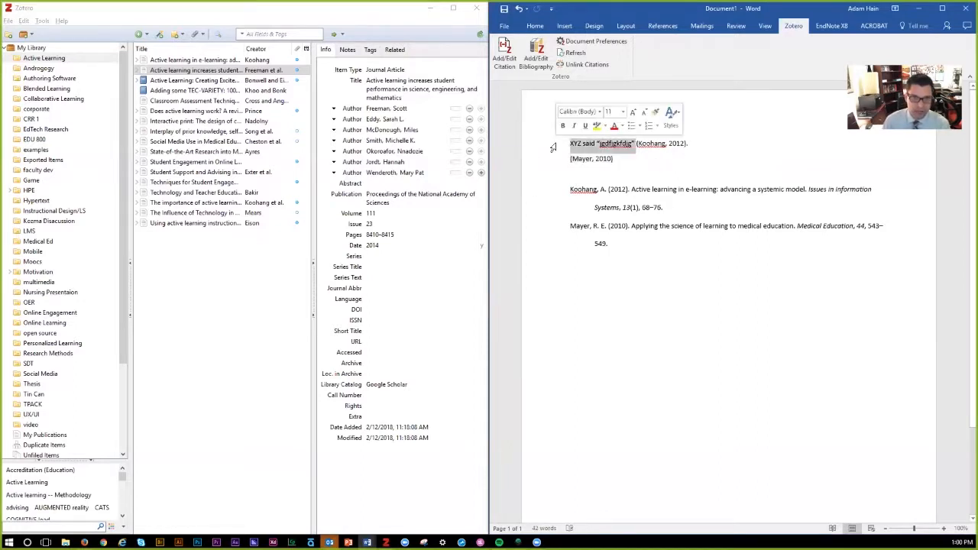
key(Delete)
Step: Add a citation for "Conquering the content: a blueprint for online course design and development" after the second citation
click(631, 161)
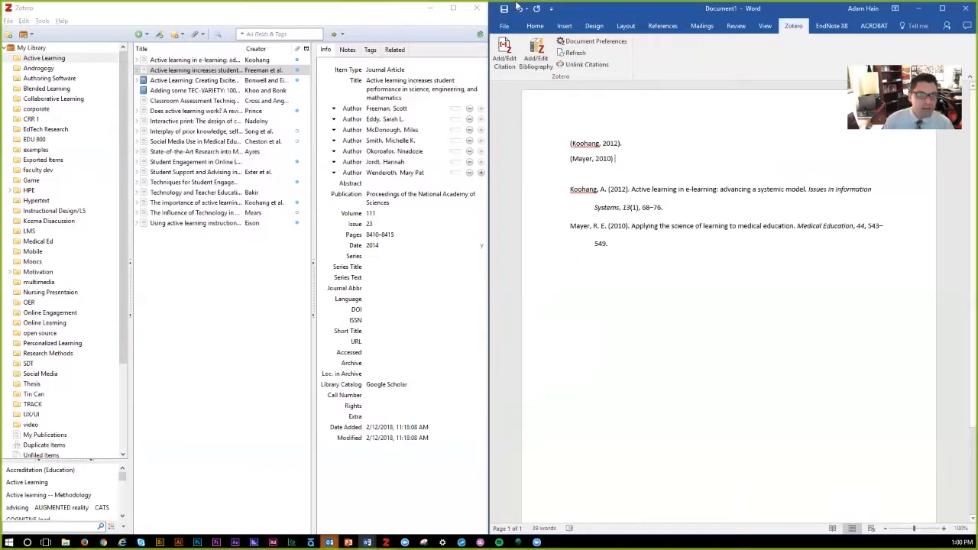
click(504, 53)
text(s)
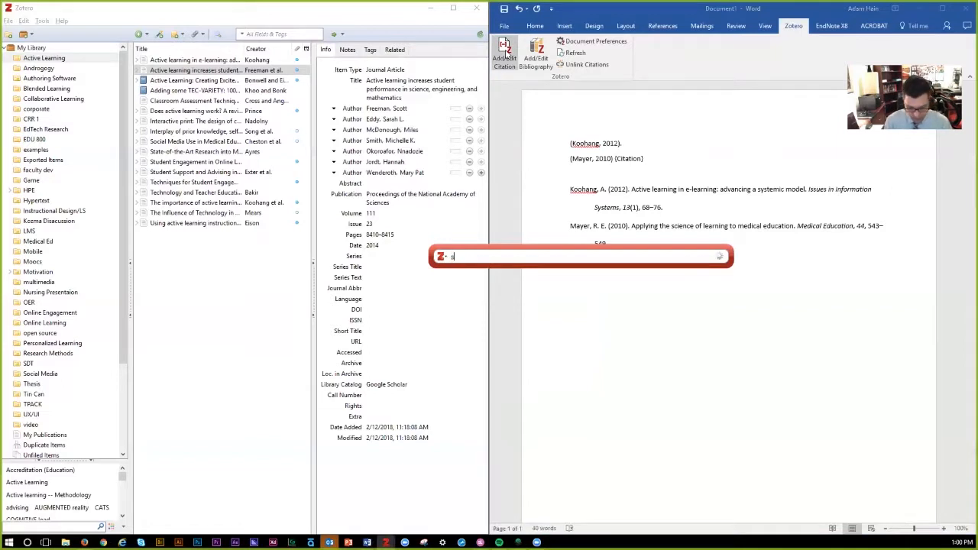
text(mith)
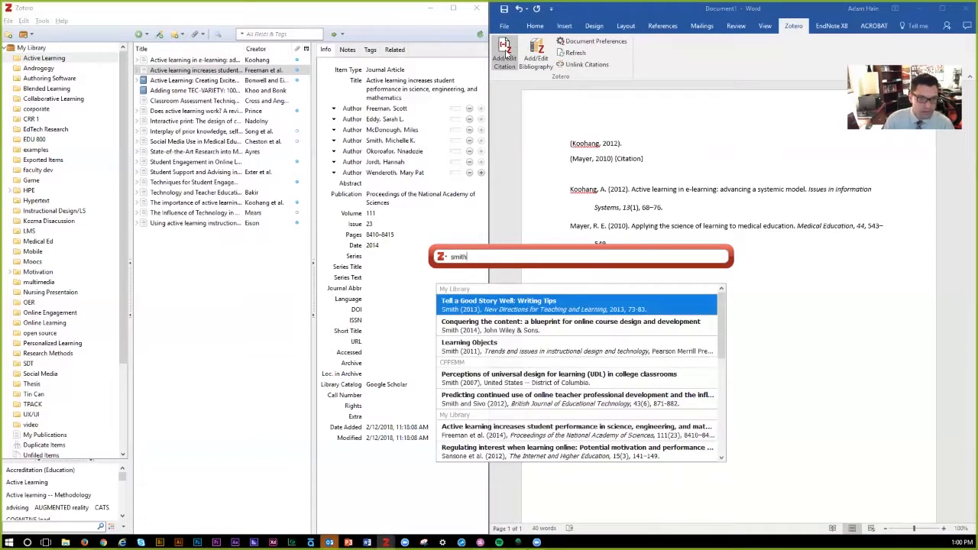
click(528, 321)
key(Return)
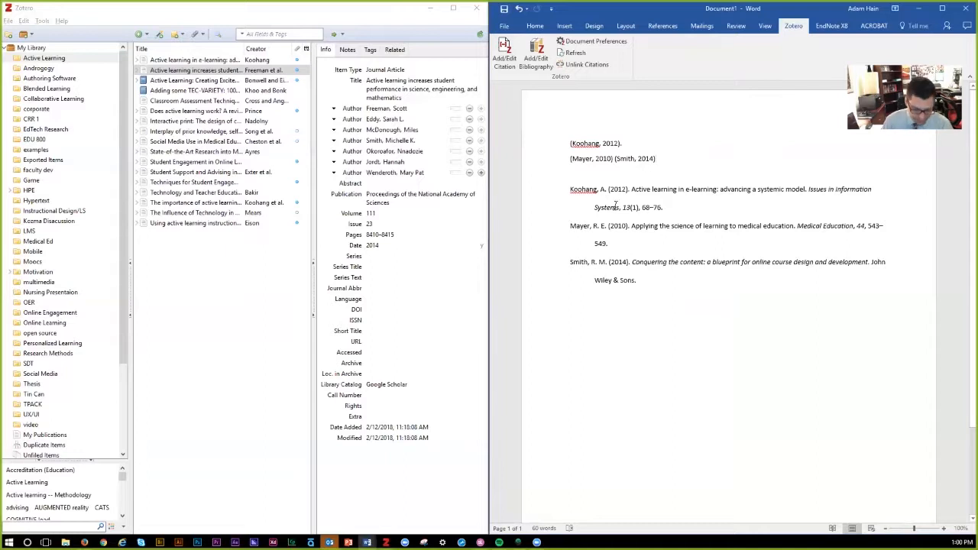
Step: Delete all in-text citations above the bibliography, keeping the reference list
drag(671, 161, 542, 141)
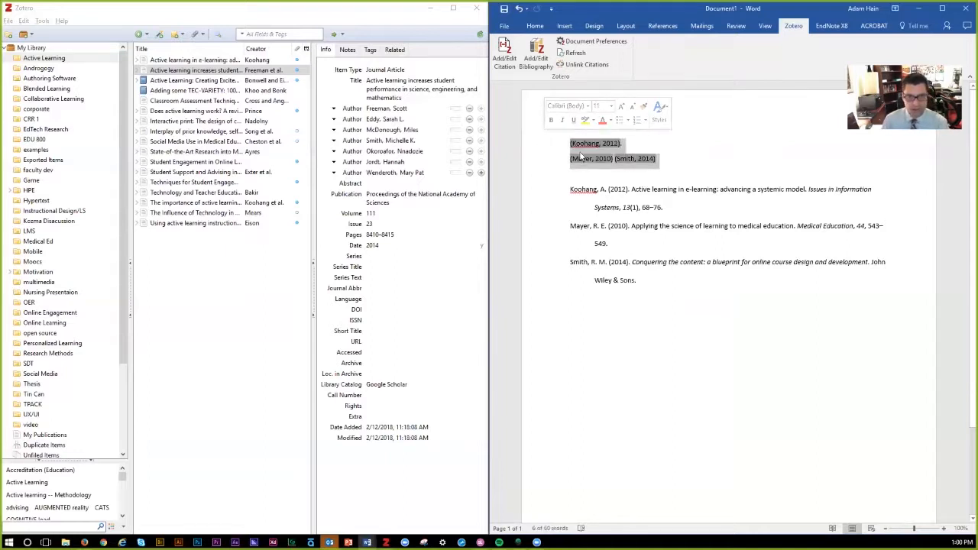
key(Delete)
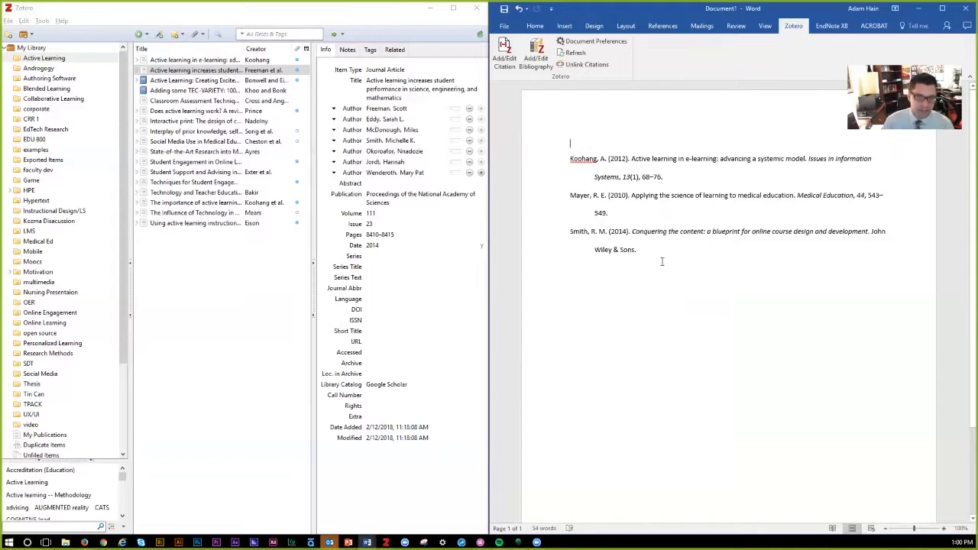
Step: Copy a bibliography of the first five Active Learning items to the clipboard in American Psychological Association 6th edition style
click(244, 282)
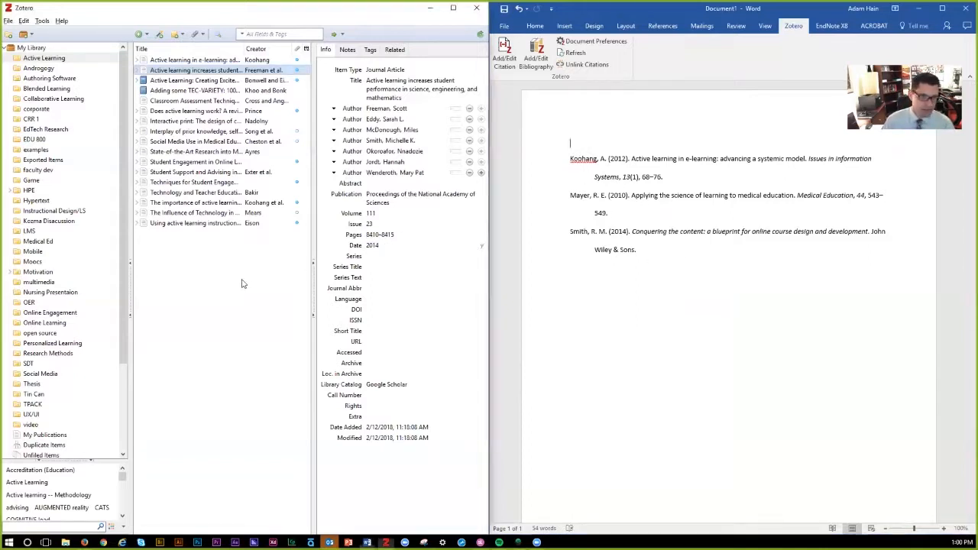
click(160, 103)
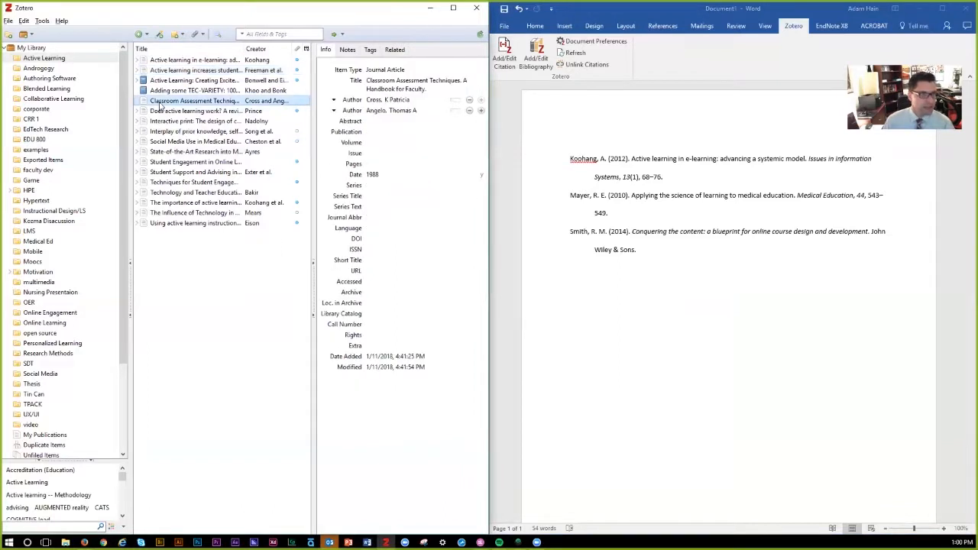
shift+click(186, 61)
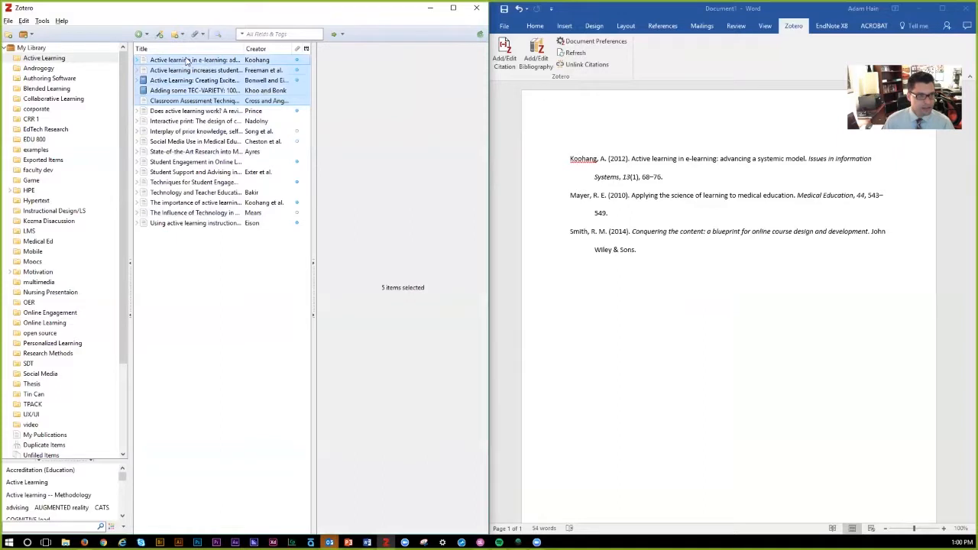
right_click(198, 103)
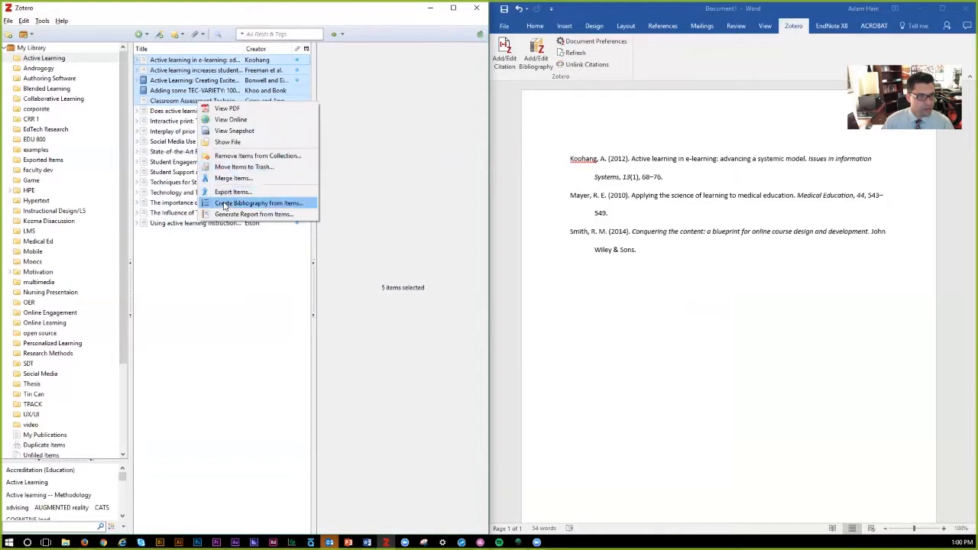
click(225, 204)
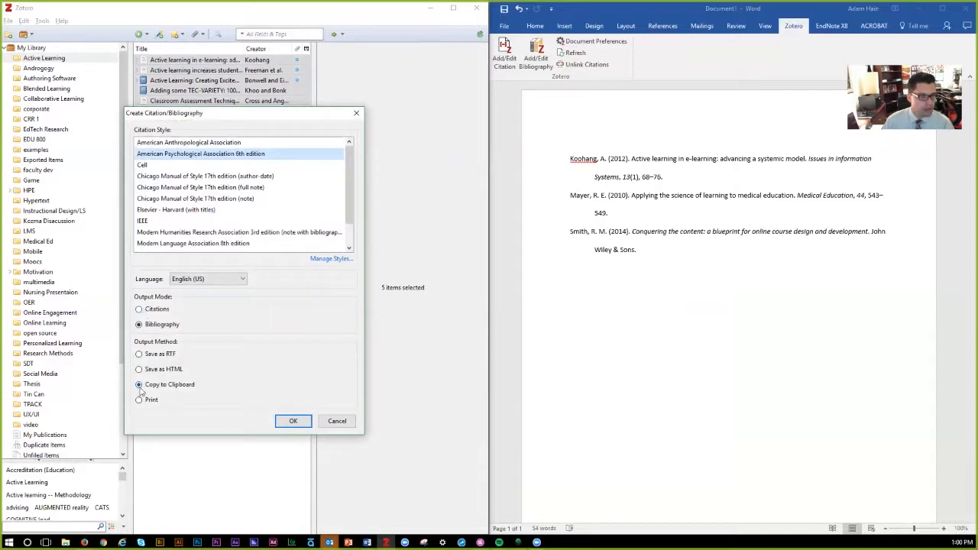
click(293, 422)
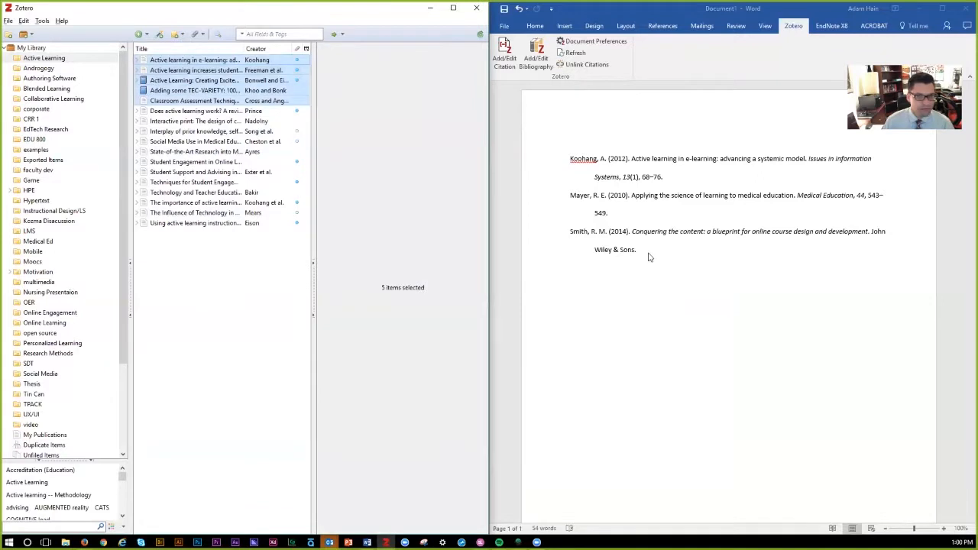
Step: Replace the reference list in the Word document with the bibliography copied from the five Active Learning items
click(649, 252)
drag(650, 271, 545, 124)
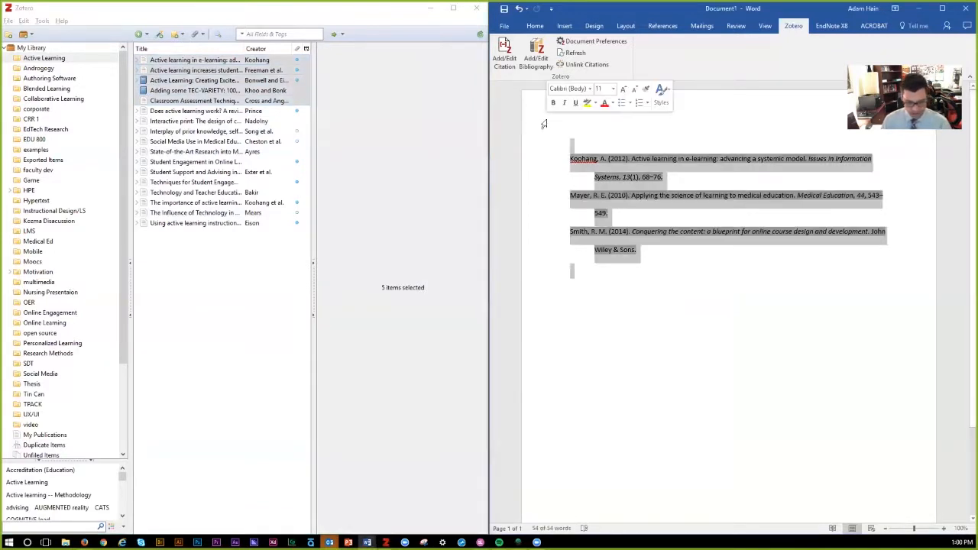
key(Delete)
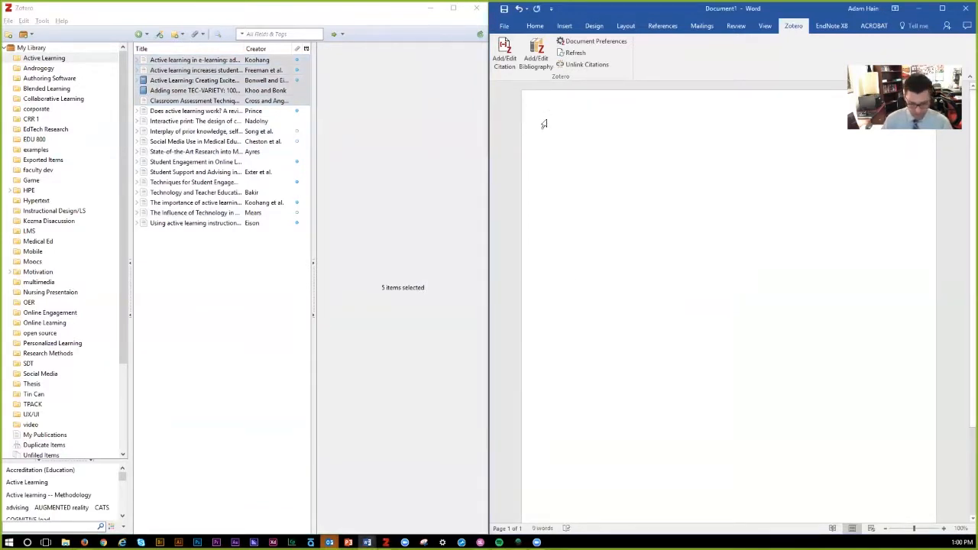
text(Bonwell, C. C., & Eison, J. A. (1991). Active Learning: Creating Excitement in the Classroom. 1991 ASHE-ERIC Higher Education Reports. ERIC. Cross, K. P., & Angelo, T. A. (1988). Classroom Assessment Techniques. A Handbook for Faculty. Freeman, S., Eddy, S. L., McDonough, M., Smith, M. K., Okoroafor, N., Jordt, H., & Wenderoth, M. P. (2014). Active learning increases student performance in science, engineering, and mathematics. Proceedings of the National Academy of Sciences, 111(23), 8410–8415. Khoo, E. G., & Bonk, C. J. (2014). Adding some TEC-VARIETY: 100+ activities for motivating and retaining learners online. Open World Books. Koohang, A. (2012). Active learning in e-learning: advancing a systemic model. Issues in Information Systems, 13(1), 68–76.)
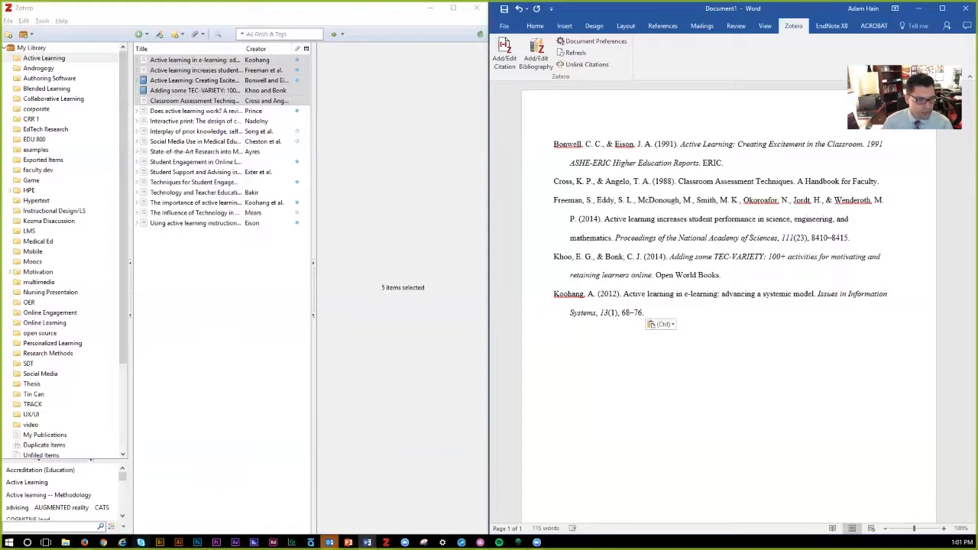
Step: Switch to Firefox and snap its window to the half of the screen beside Zotero
click(84, 542)
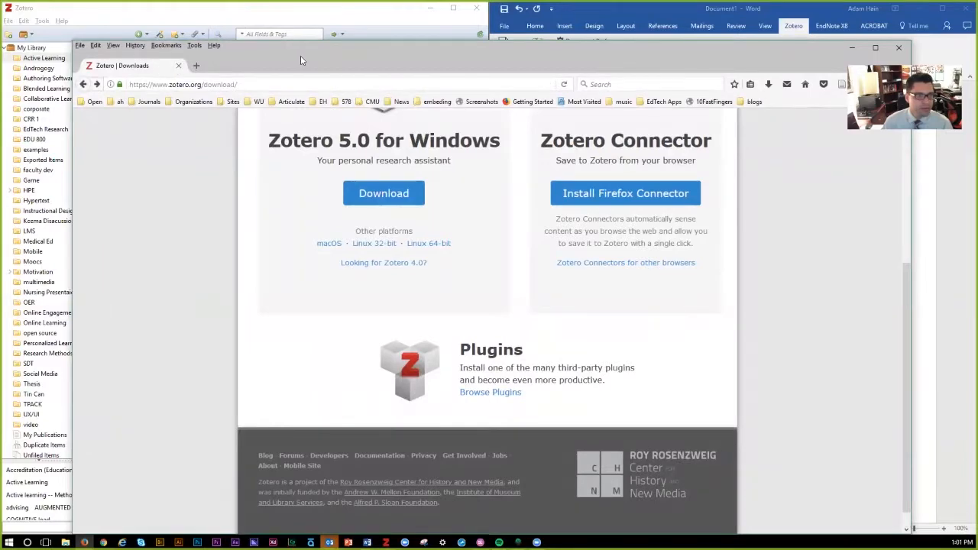
drag(301, 61, 1, 53)
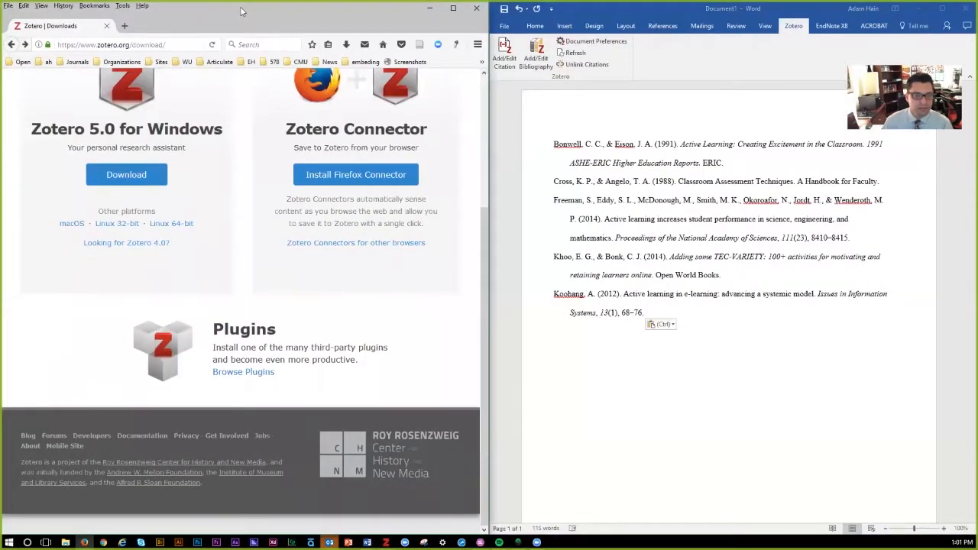
key(super+Right)
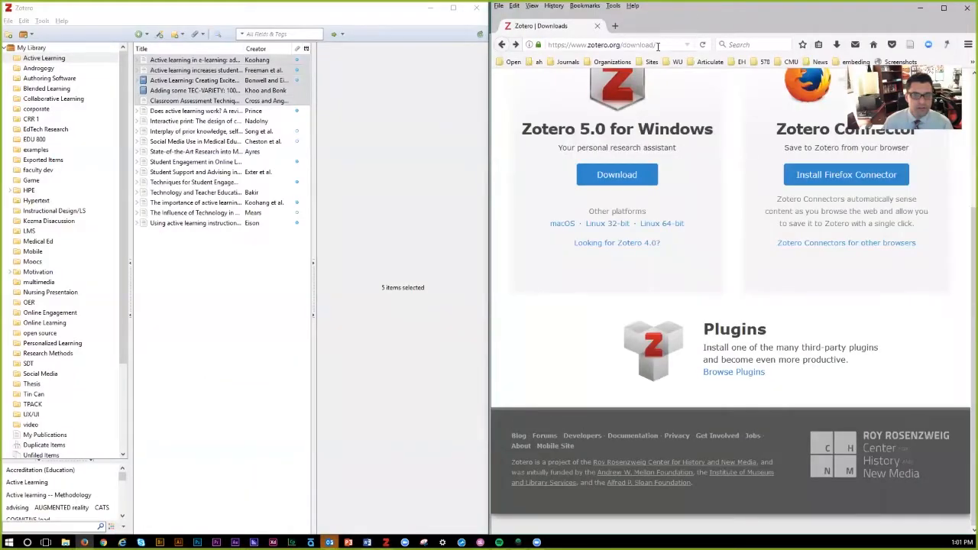
Step: Search the web for "google scholar" and open the Google Scholar site
click(653, 44)
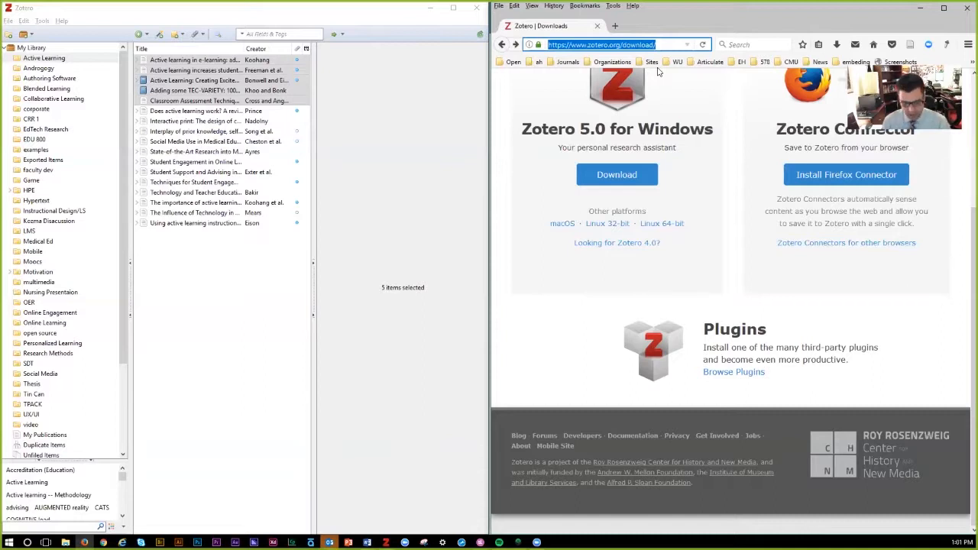
text(google s)
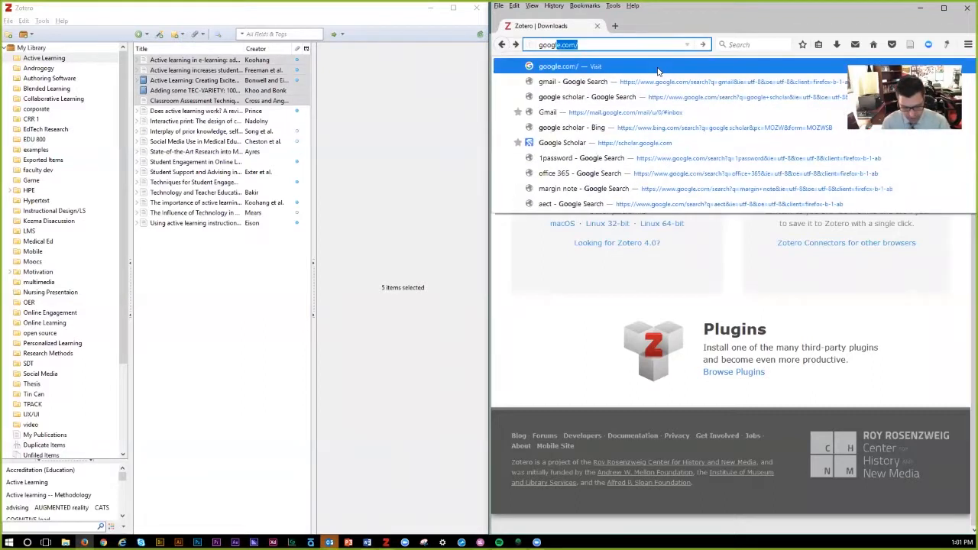
text(cholar)
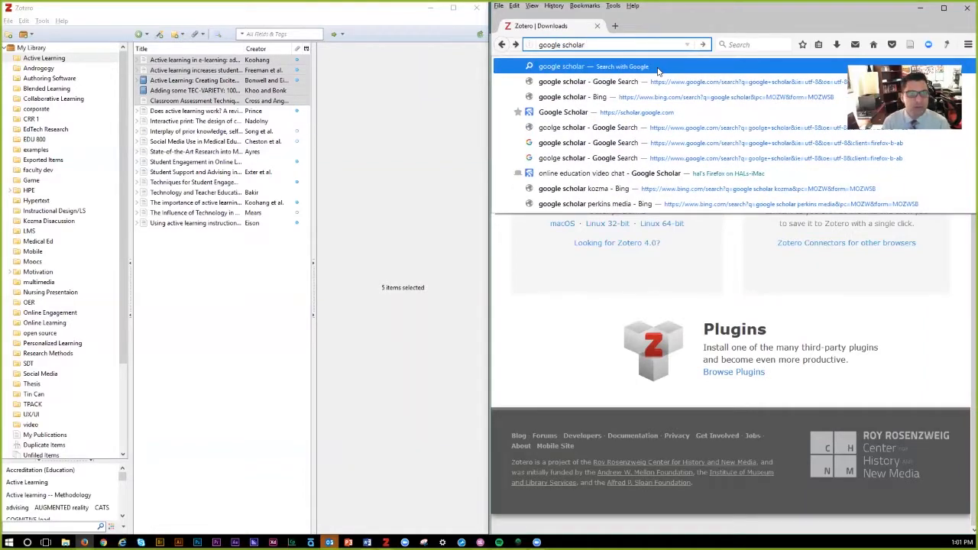
key(Return)
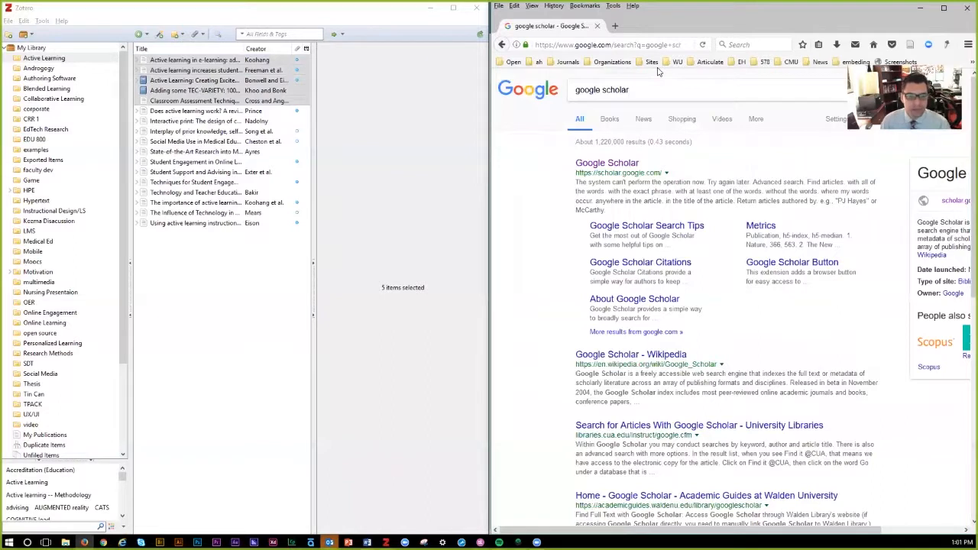
click(612, 163)
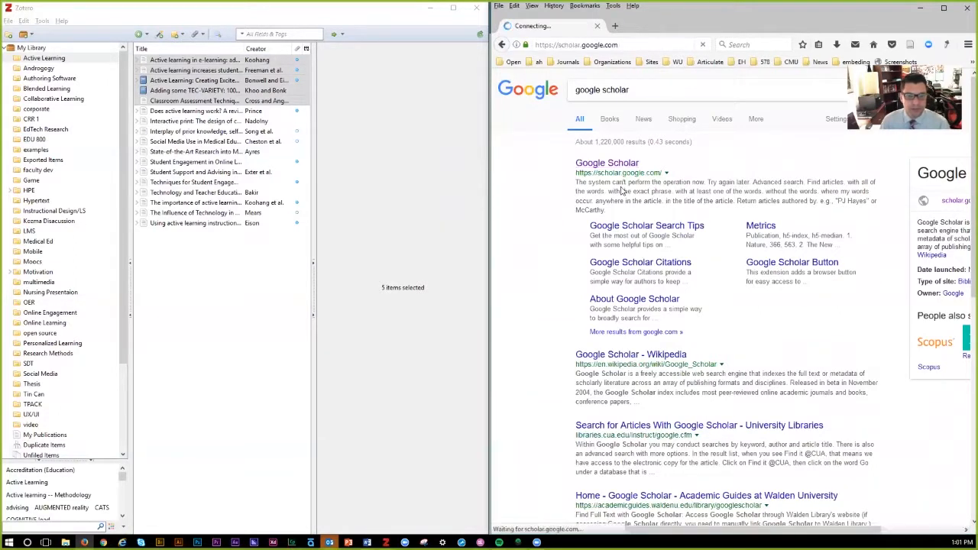
Step: Search Google Scholar for "faculty motivation professional development" and show the citation formats of the first result
click(621, 187)
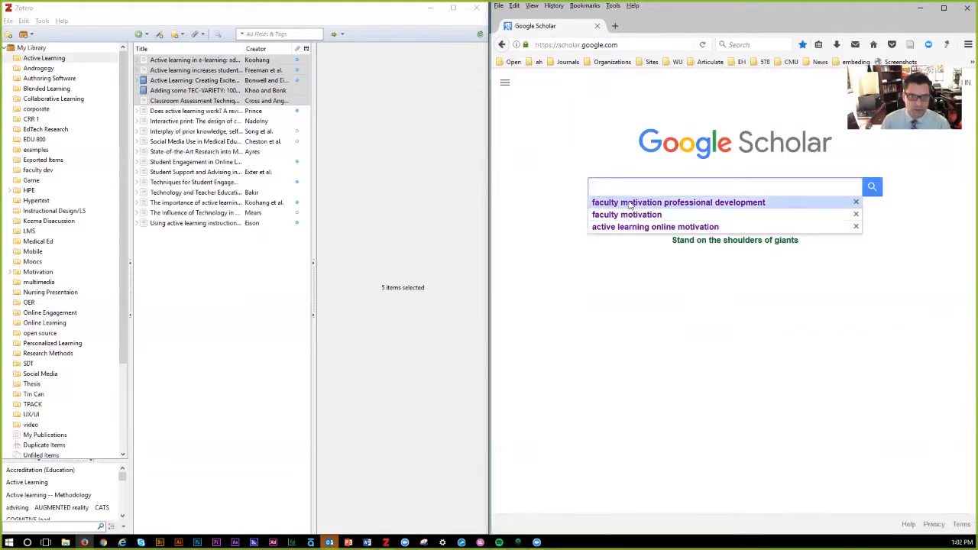
click(628, 202)
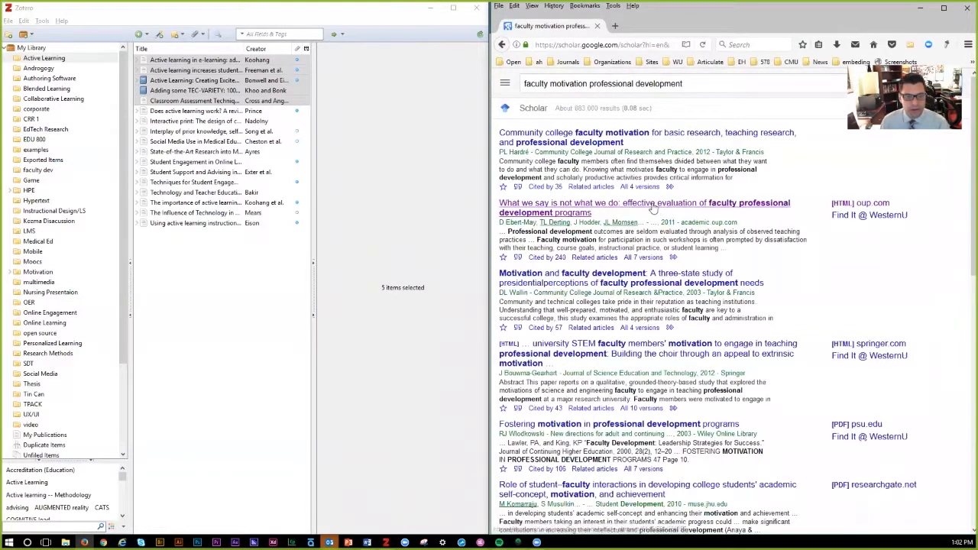
click(517, 187)
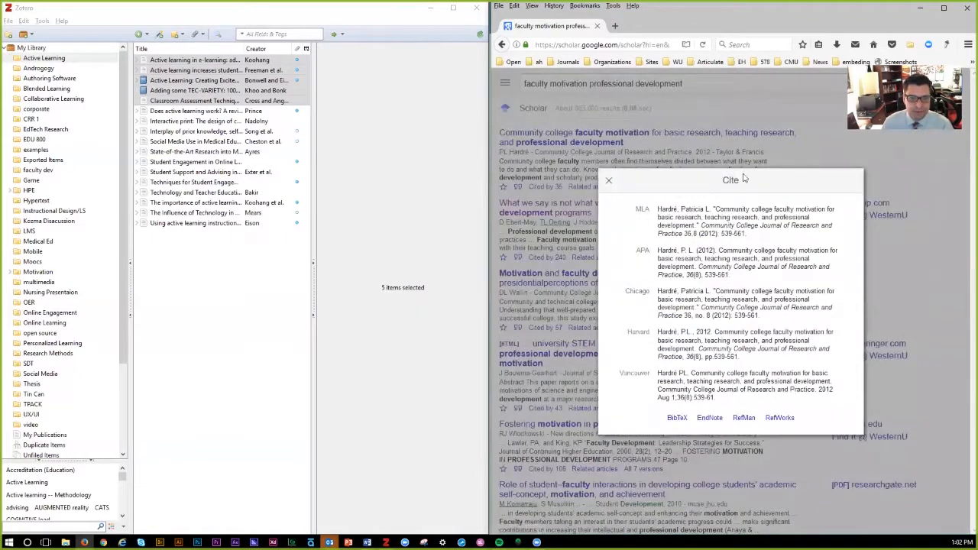
Step: Save "What we say is not what we do: effective evaluation of faculty professional development programs" to the Active Learning collection with the Zotero Connector
click(911, 47)
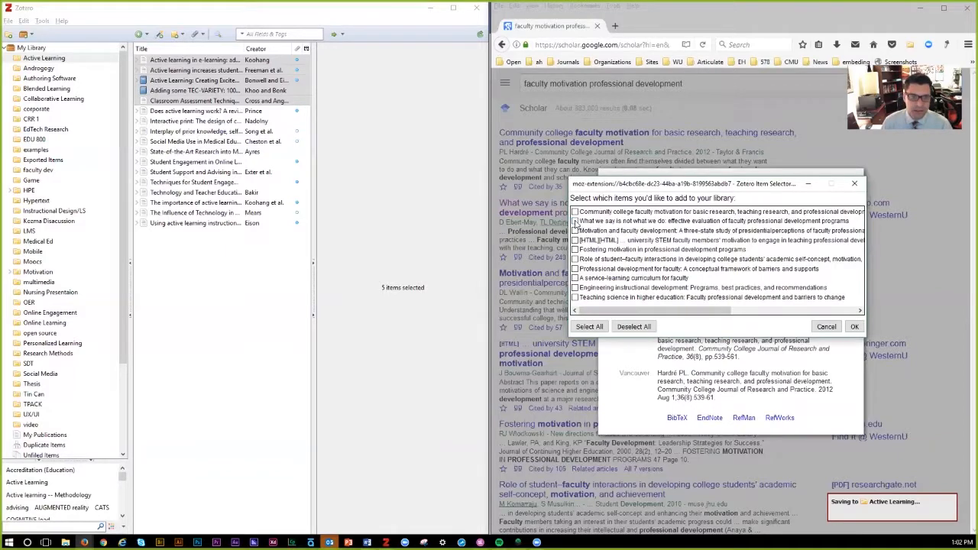
click(576, 221)
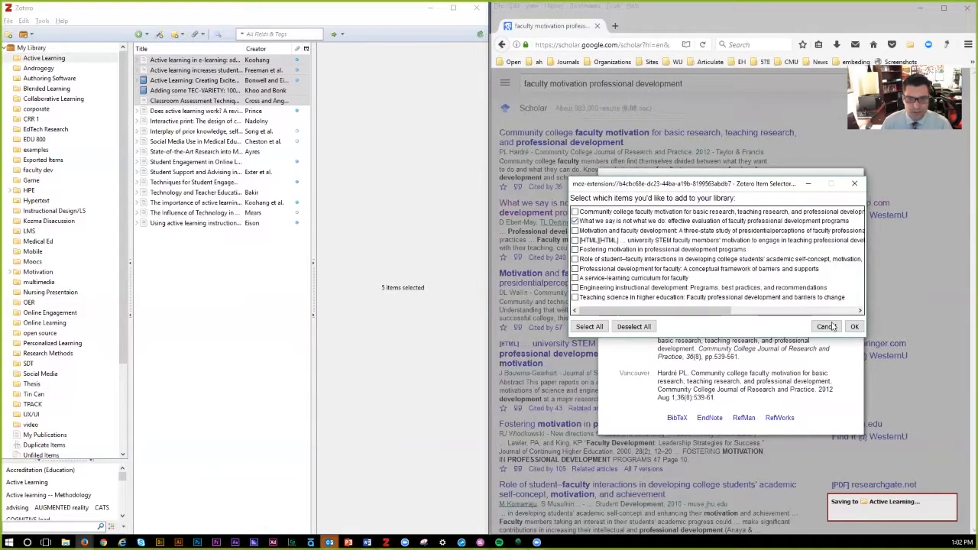
click(855, 327)
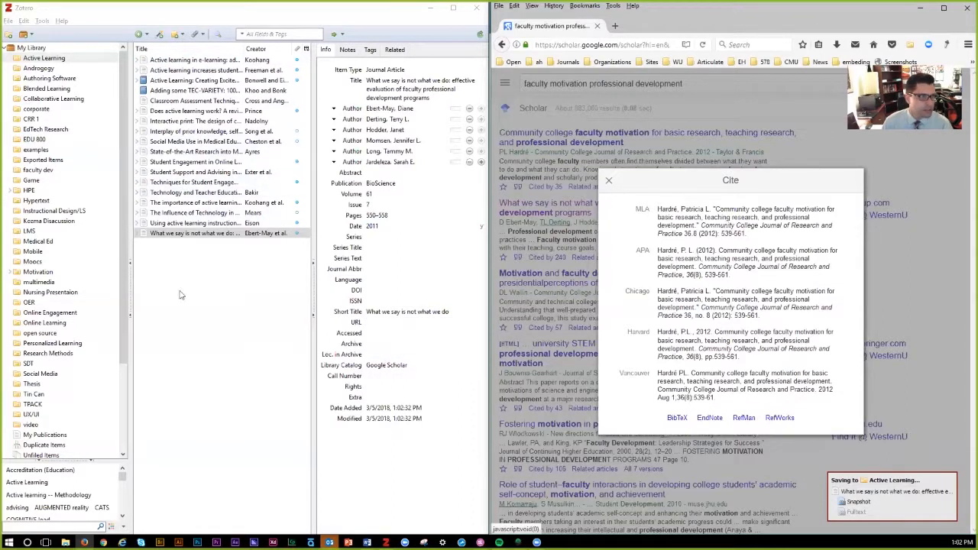
click(230, 320)
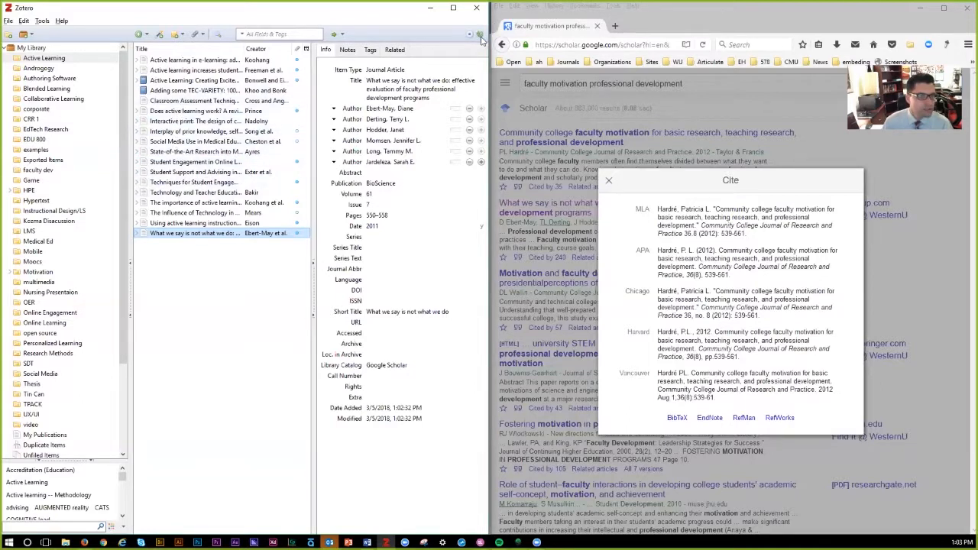
click(426, 152)
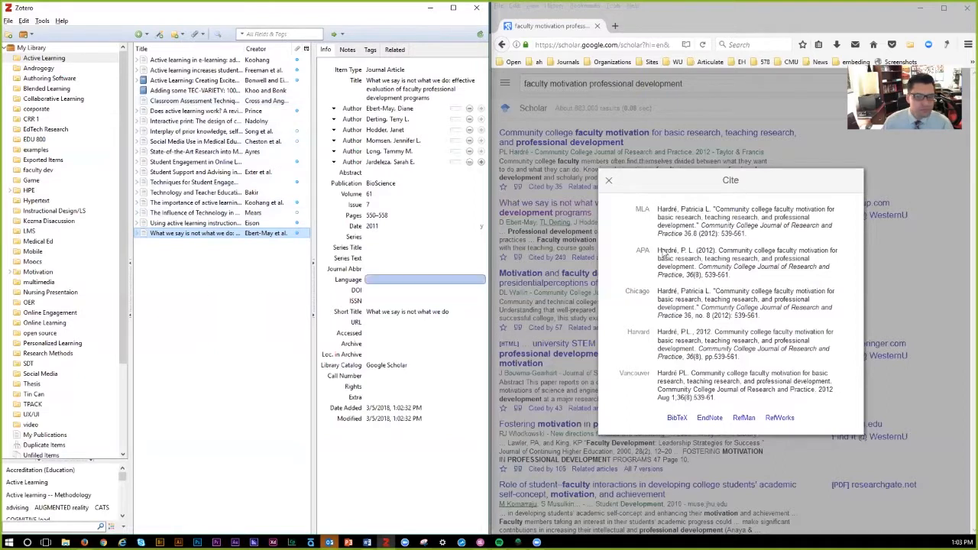
Step: Save the "Community college faculty motivation" article to the Active Learning collection and move that item to the trash
click(912, 48)
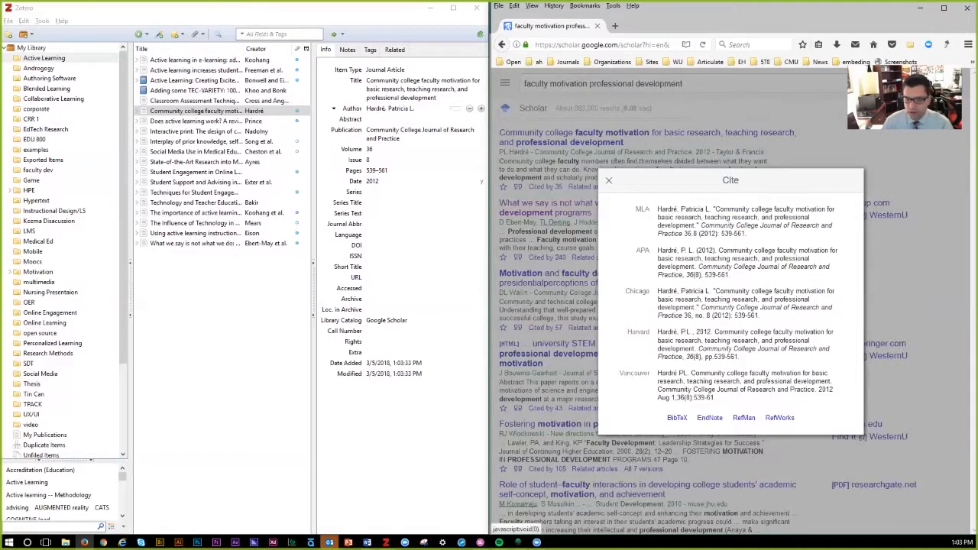
right_click(189, 111)
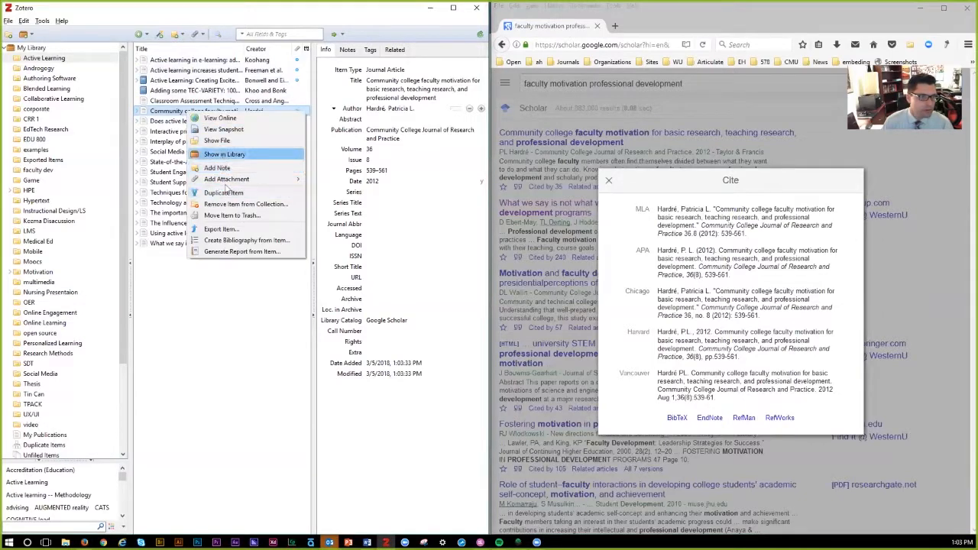
click(230, 216)
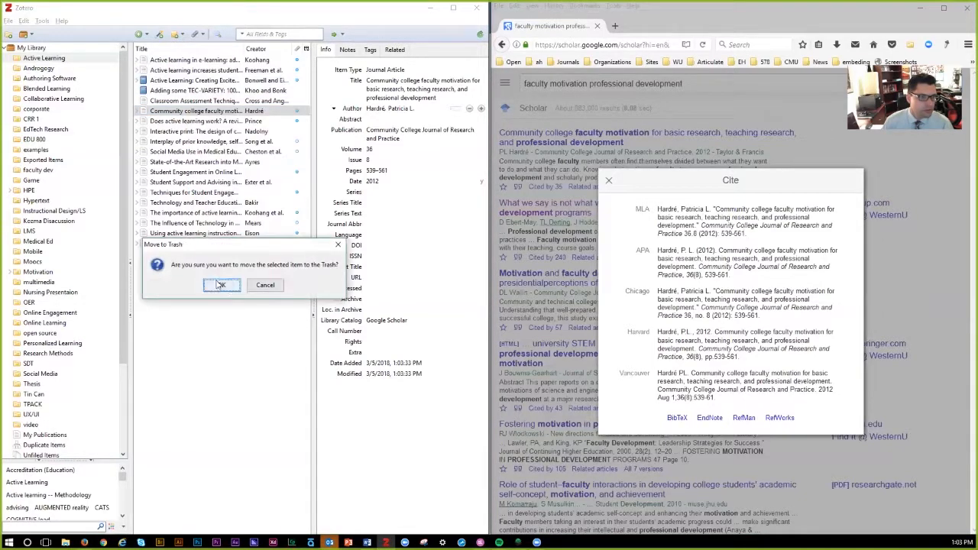
click(266, 286)
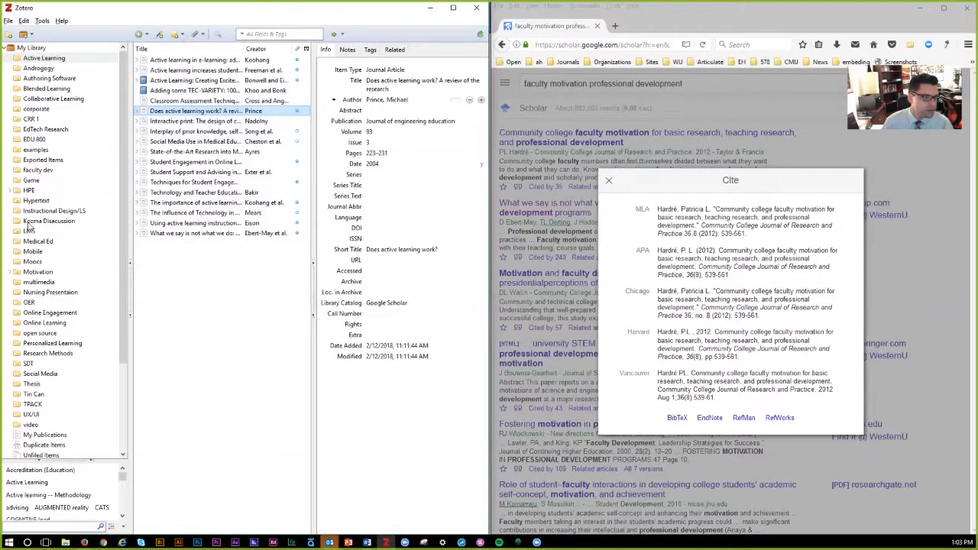
Step: Save the "Community college faculty motivation" article to the faculty dev collection with the Zotero Connector
click(33, 170)
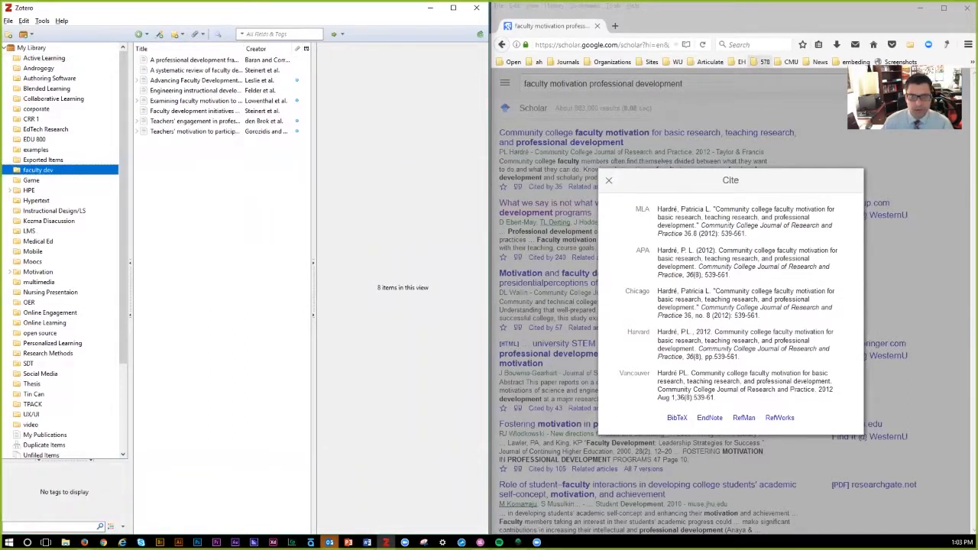
click(910, 44)
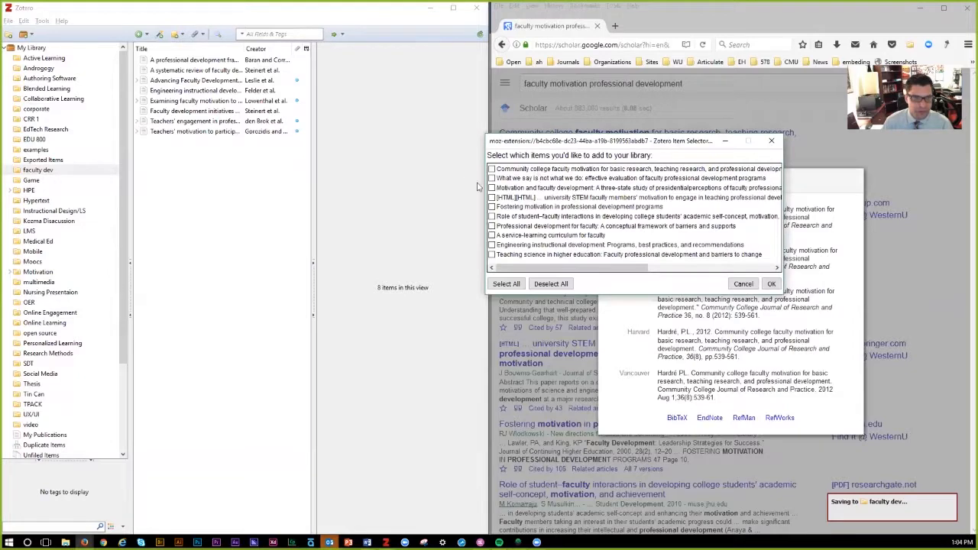
click(493, 169)
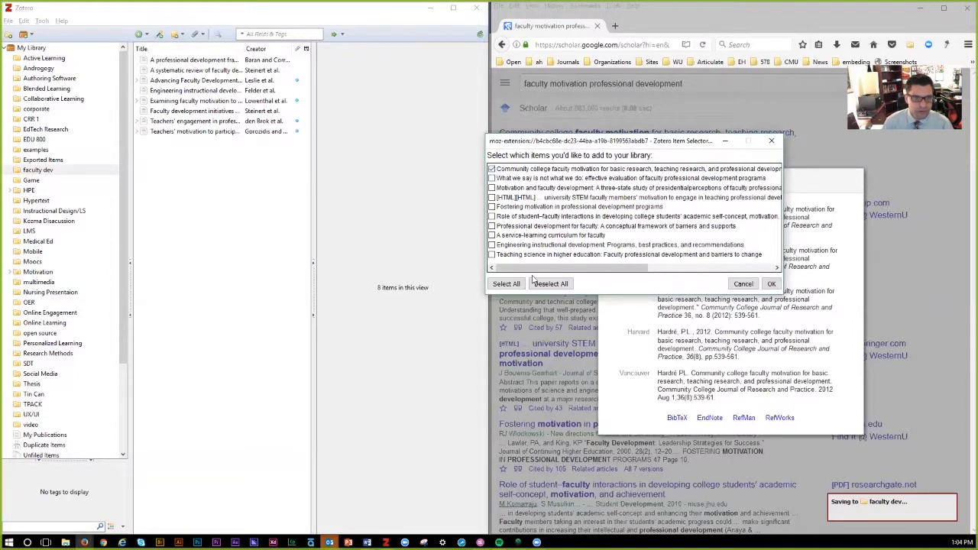
click(771, 284)
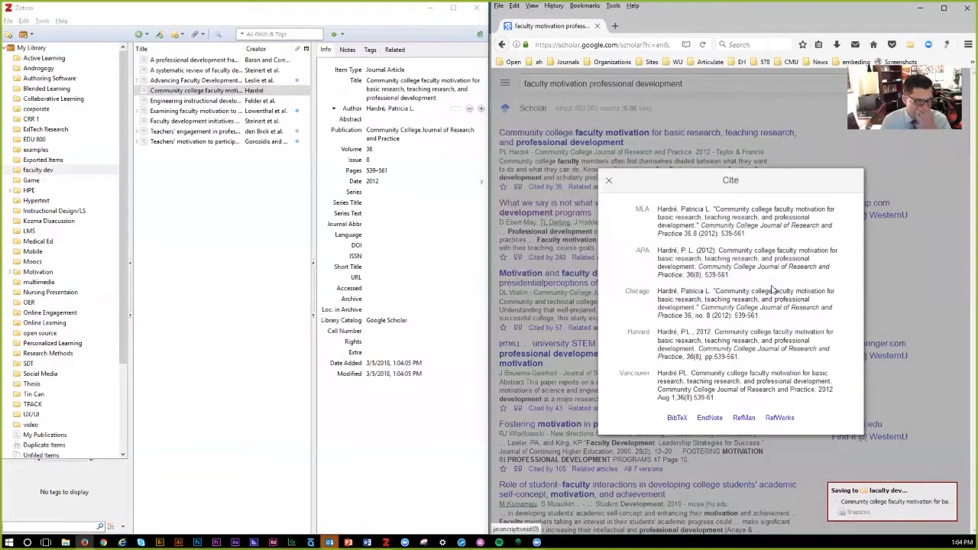
Step: Review the saved article's title, author and series fields, and close the citation formats window
click(382, 93)
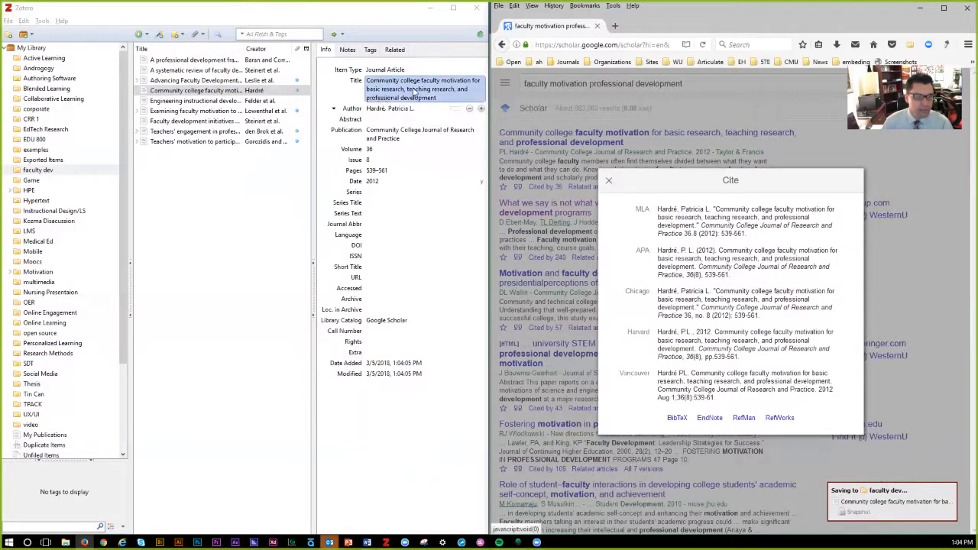
click(392, 108)
click(407, 203)
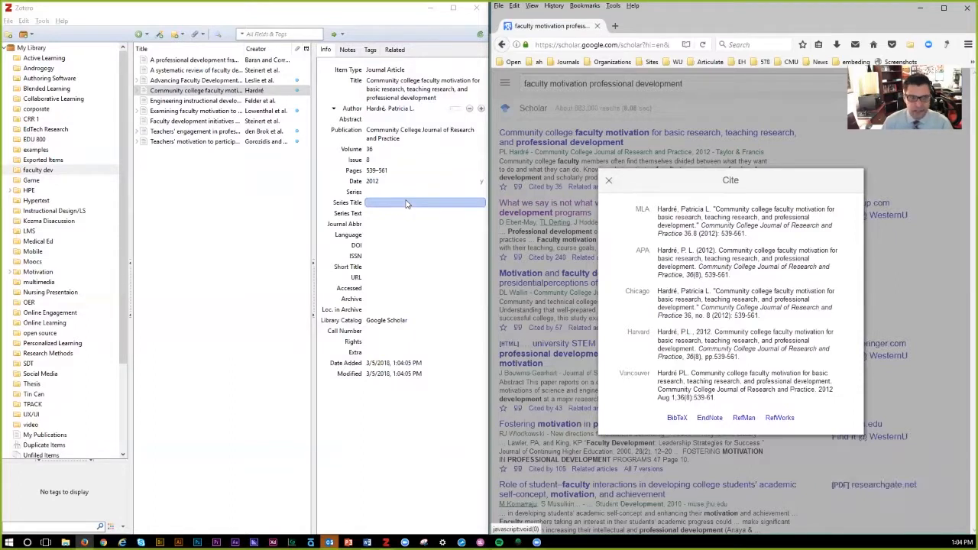
key(shift+Tab)
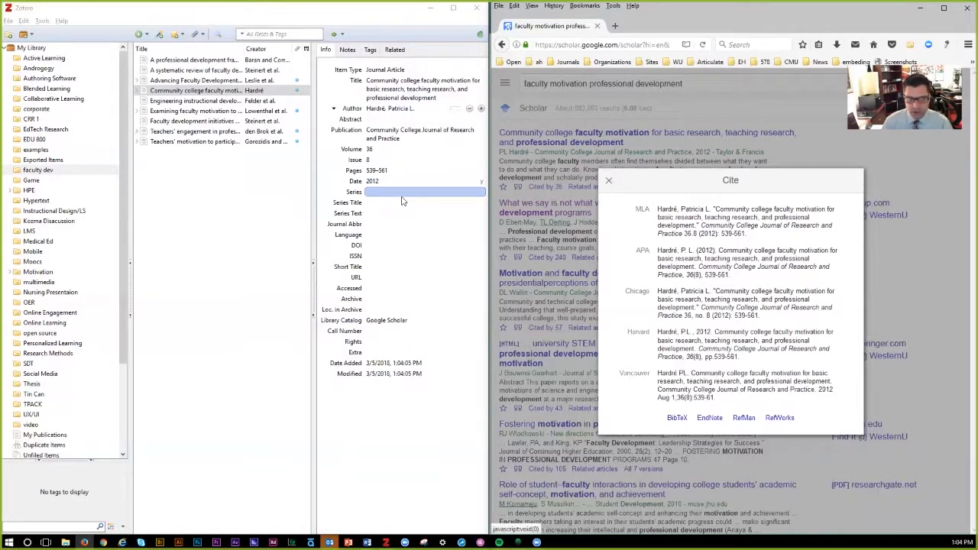
key(Escape)
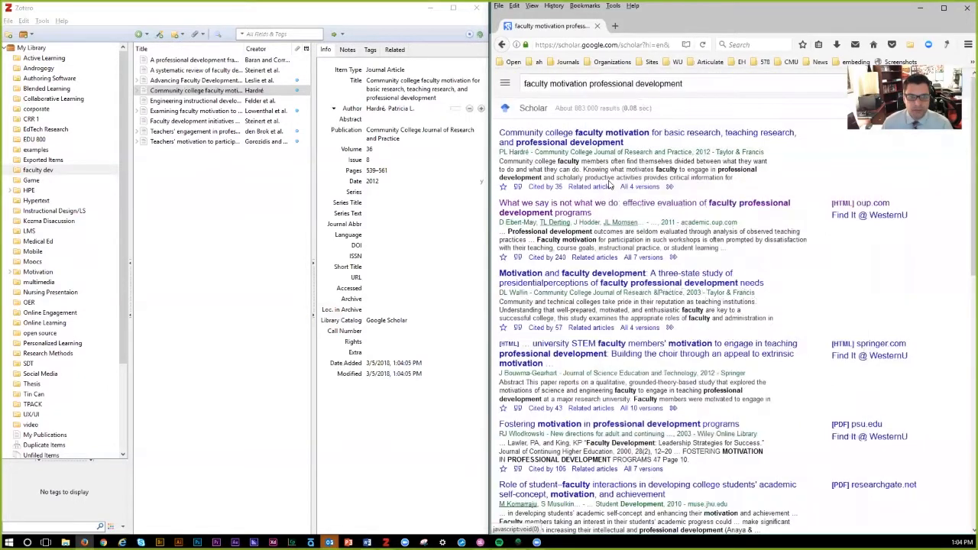
click(609, 183)
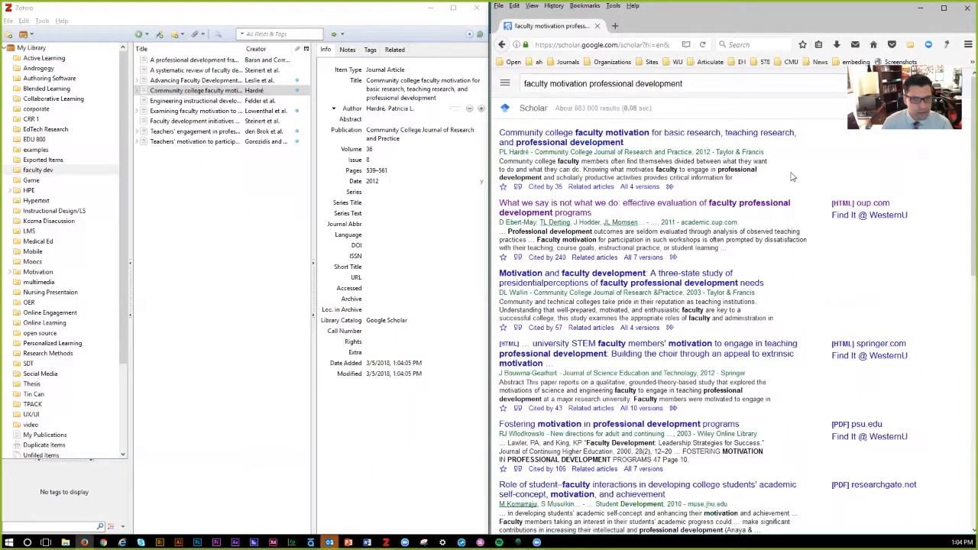
Step: Import the first search result's RefMan citation into the faculty dev collection, accepting the Zotero Connector import
click(518, 187)
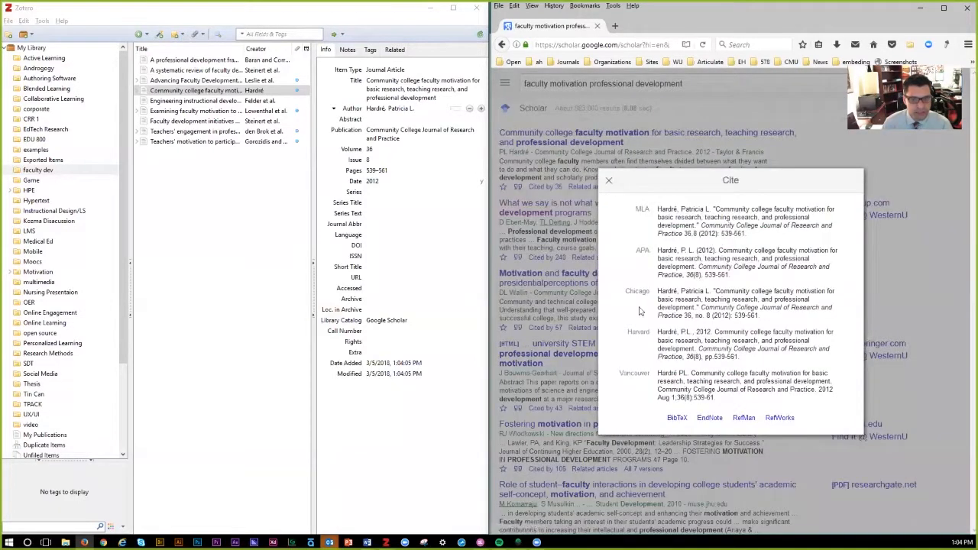
click(743, 419)
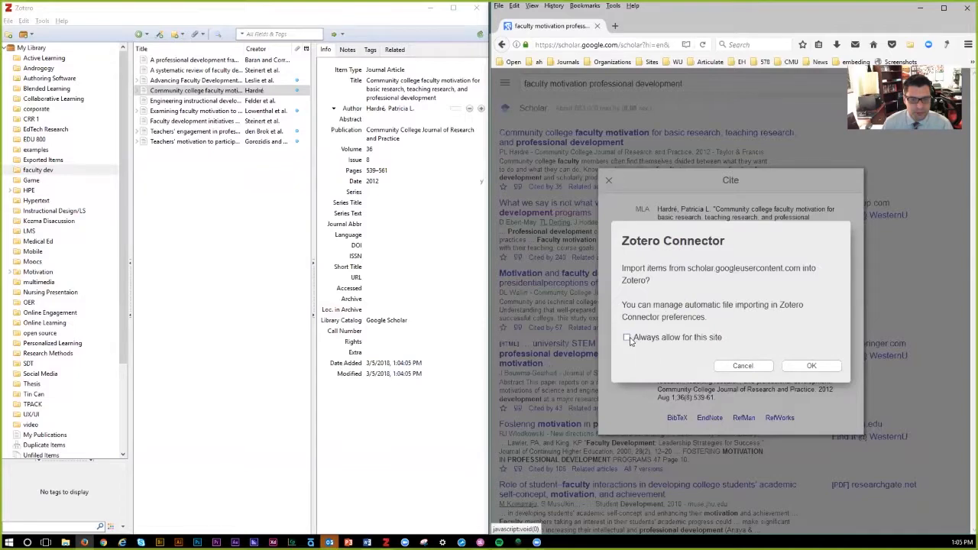
click(815, 366)
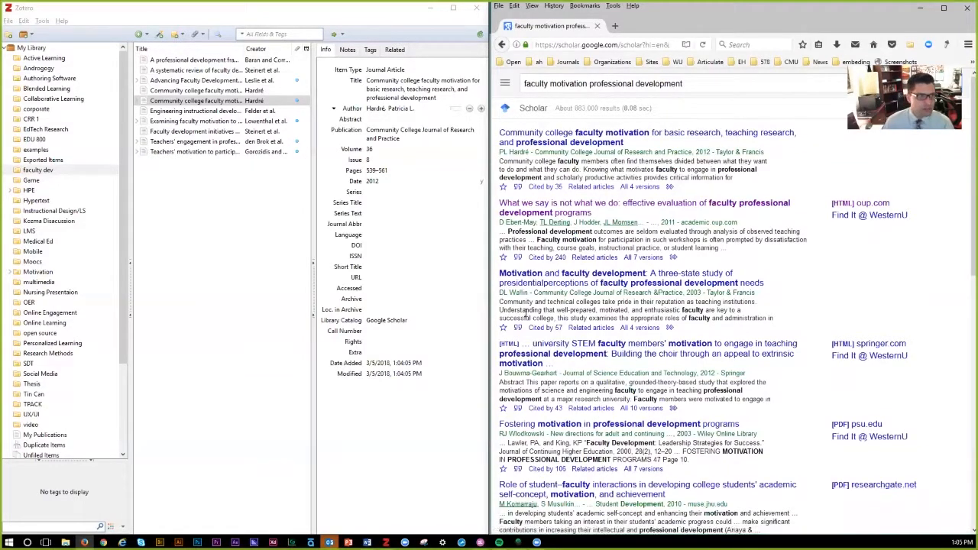
Step: Move the selected duplicate "Community college faculty motivation" item in the faculty dev collection to the trash
click(185, 103)
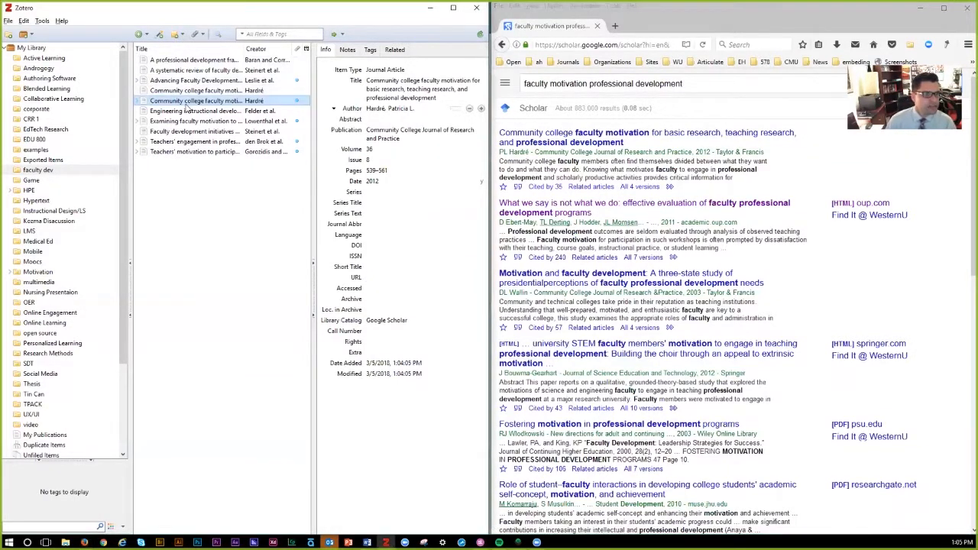
right_click(185, 104)
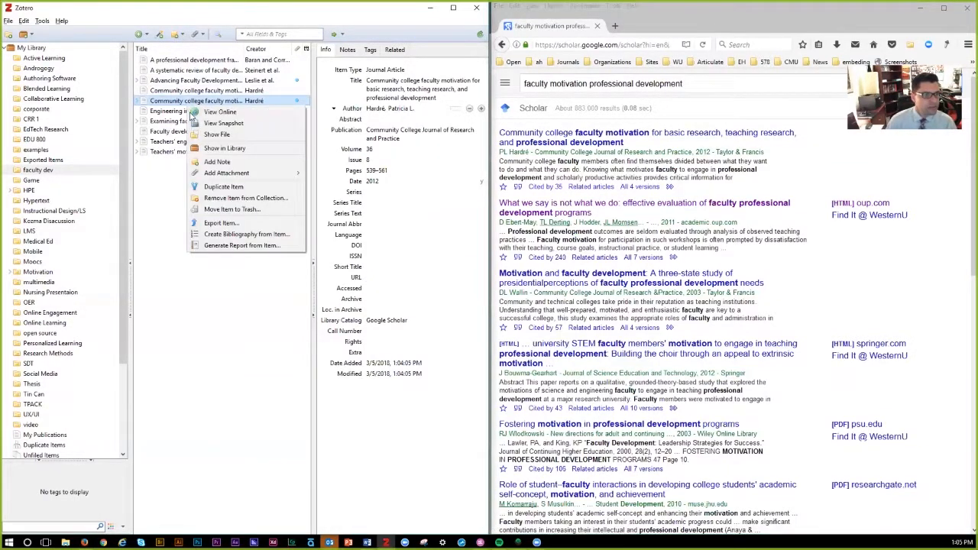
click(224, 211)
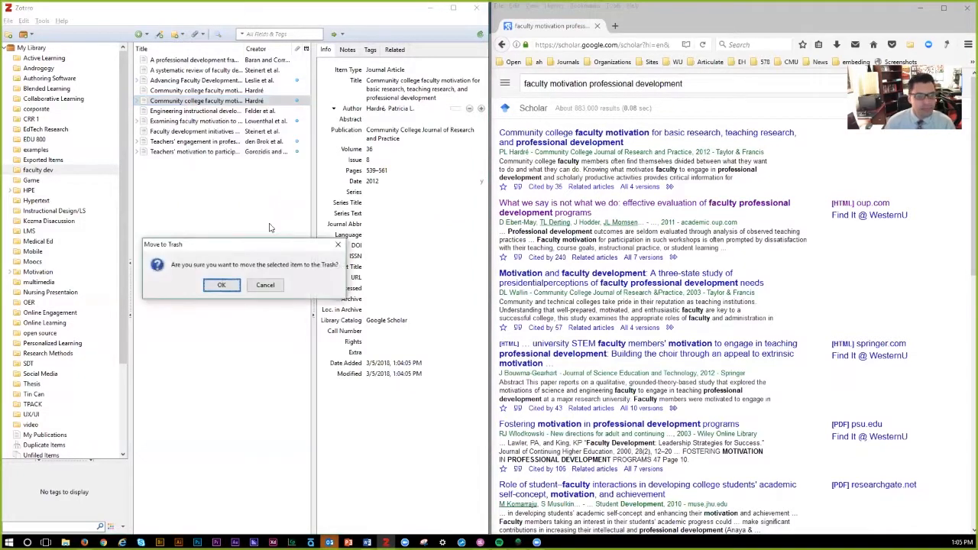
click(231, 287)
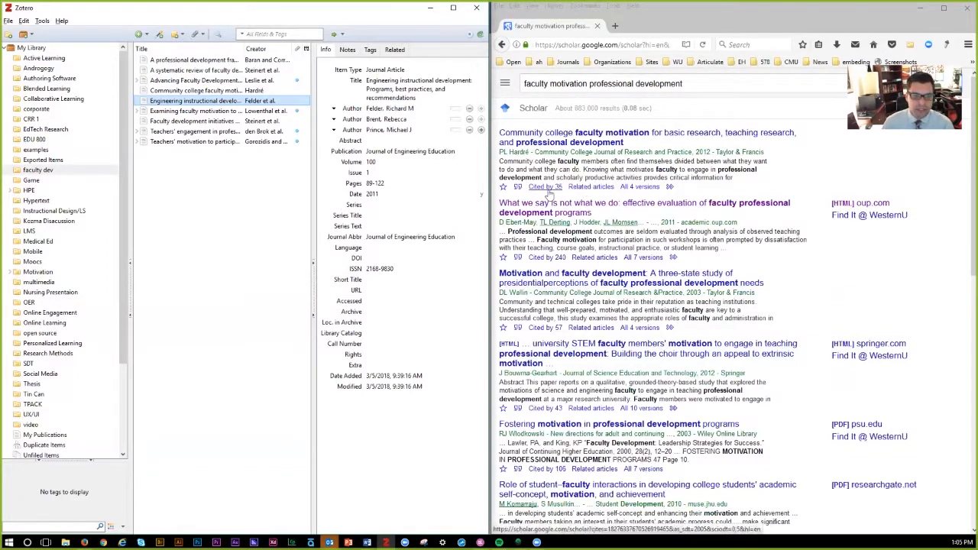
Step: Open the "What we say is not what we do" article from the search results through Find It @ WesternU
click(665, 86)
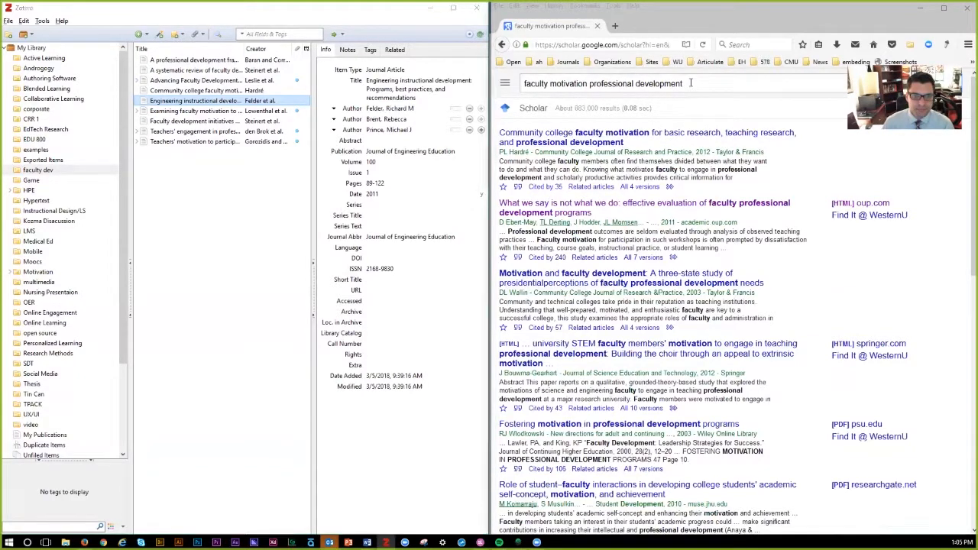
click(839, 279)
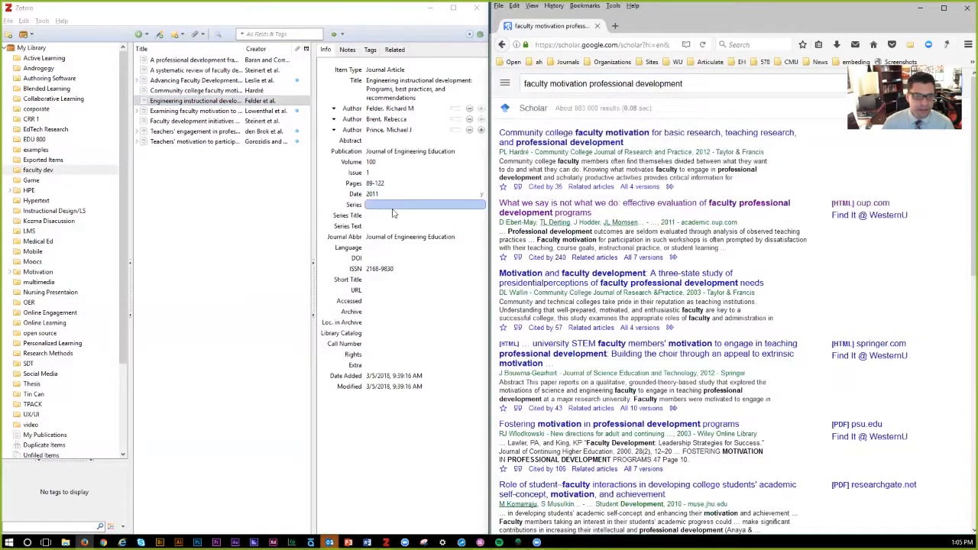
click(866, 217)
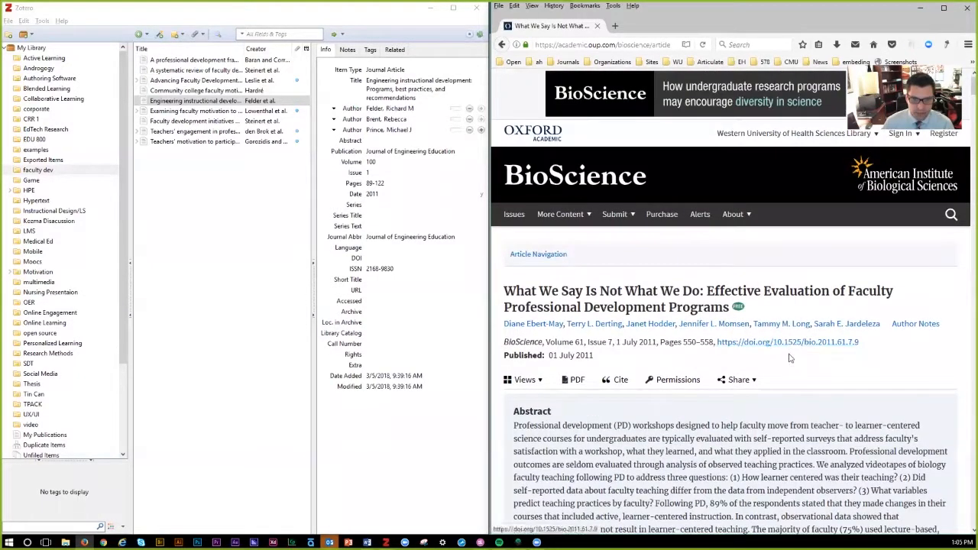
Step: Download the article's RIS (Zotero) citation and save it as 266257citation on the Desktop
click(621, 382)
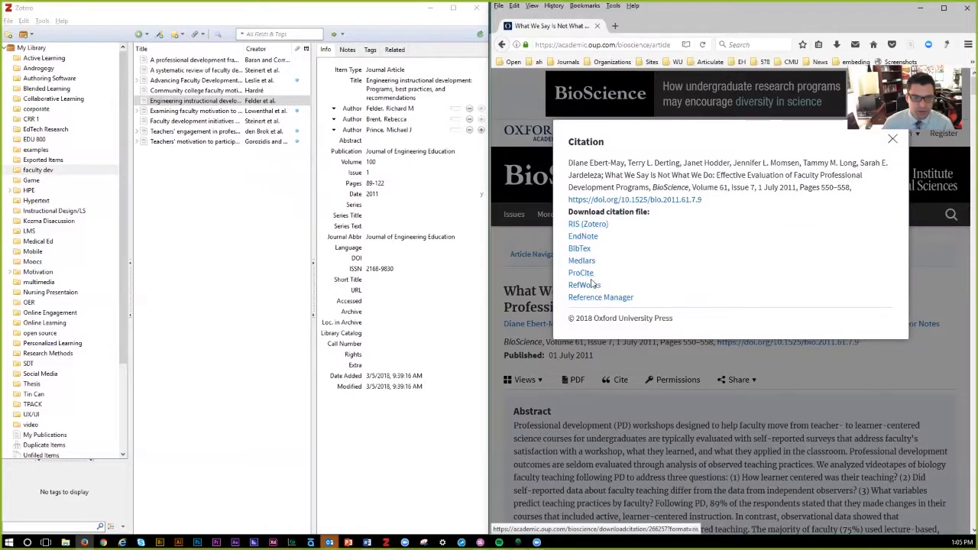
click(588, 225)
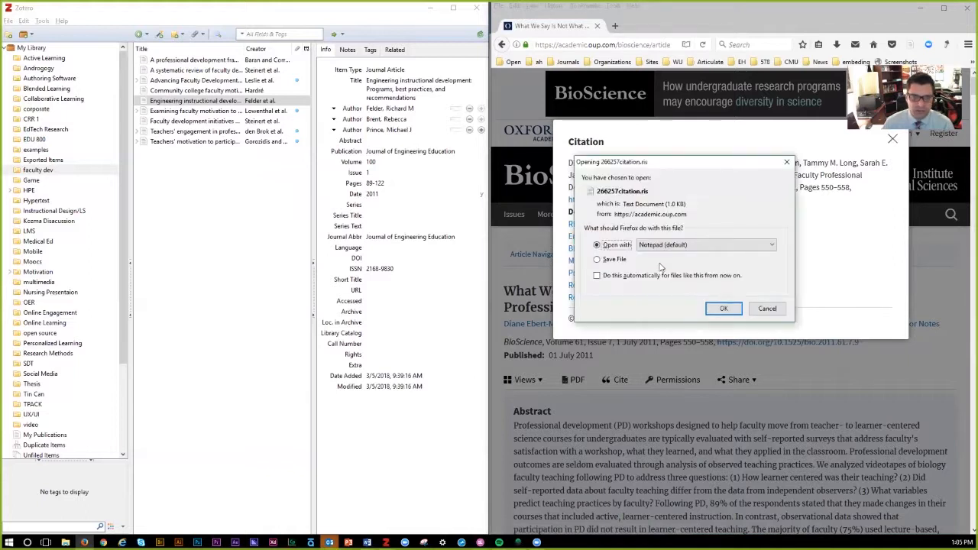
click(596, 259)
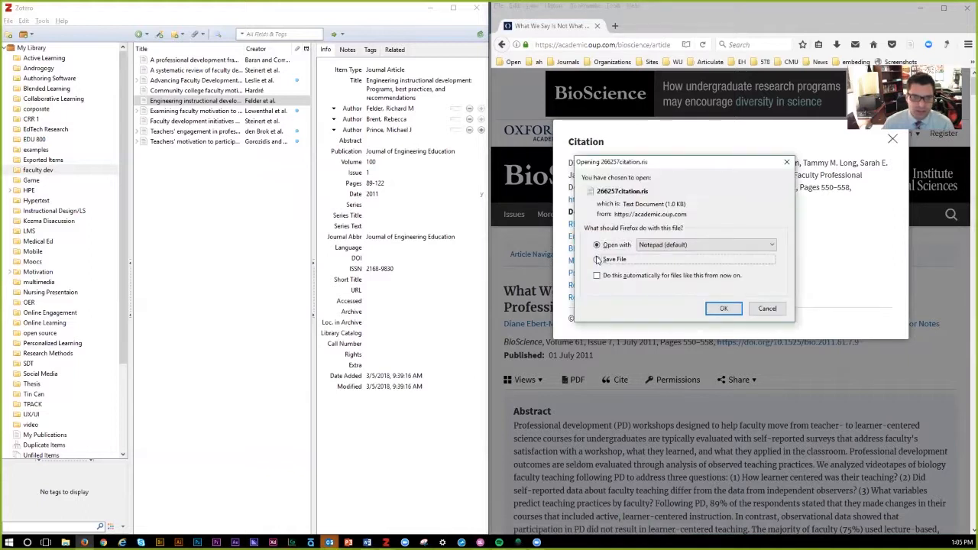
click(739, 246)
click(753, 229)
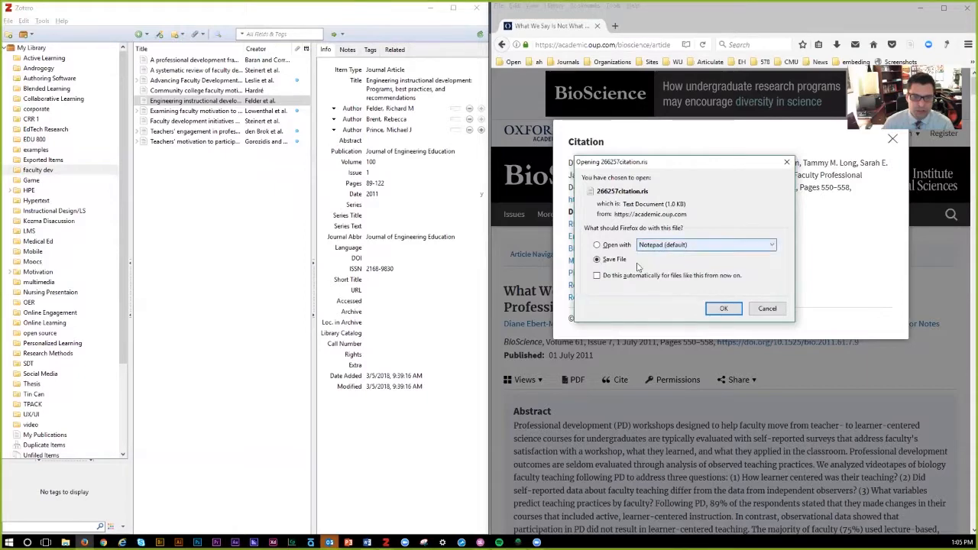
click(724, 308)
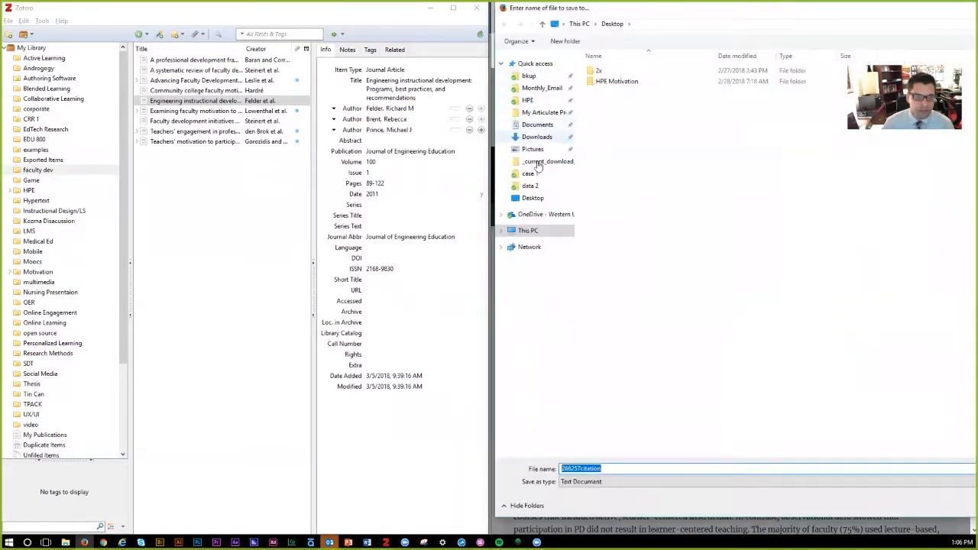
click(532, 198)
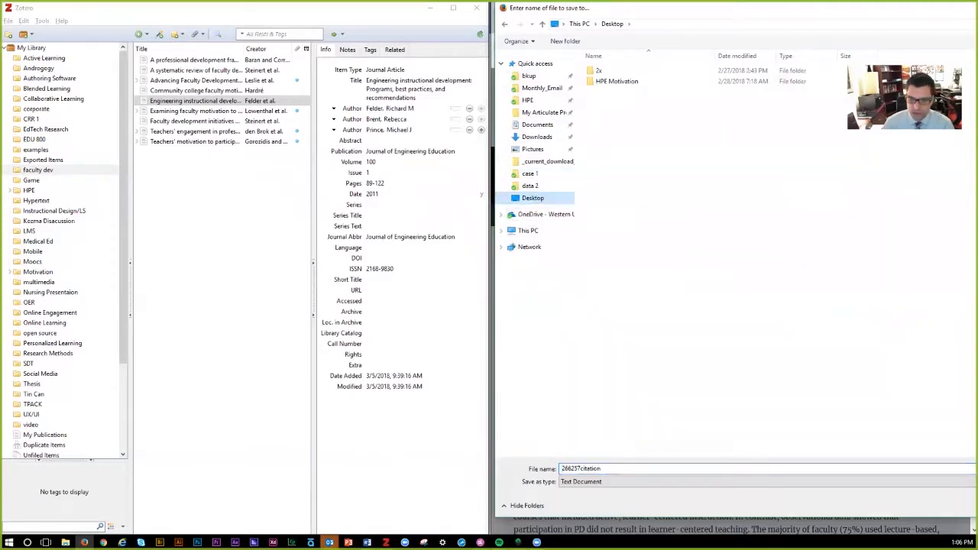
key(Return)
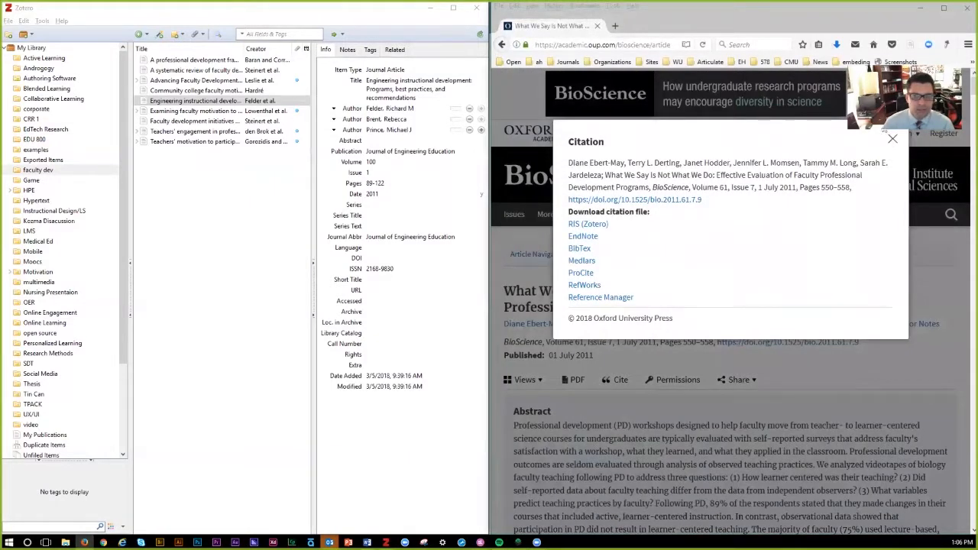
Step: Open the downloaded 266257citation.ris with Zotero, import it without creating a new collection, and display the imported article's details
click(837, 45)
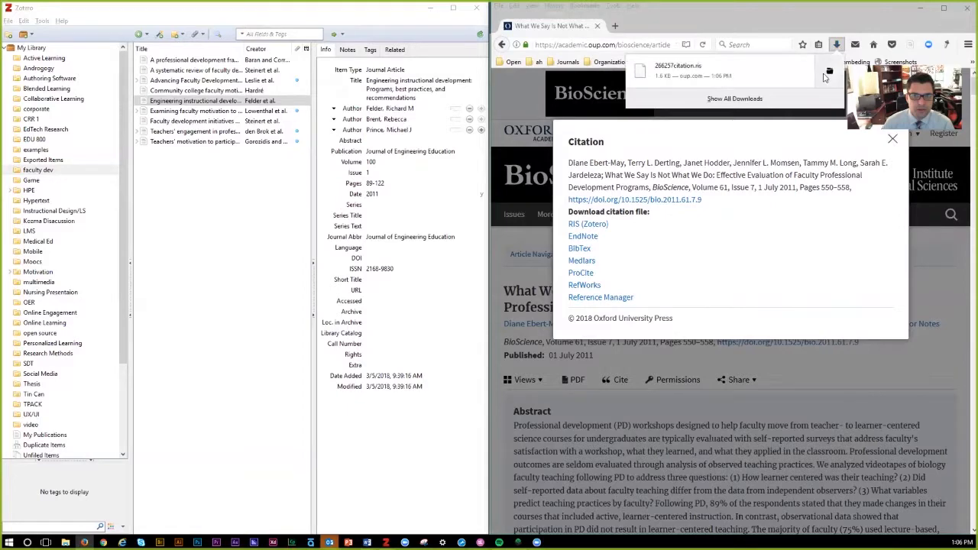
click(829, 72)
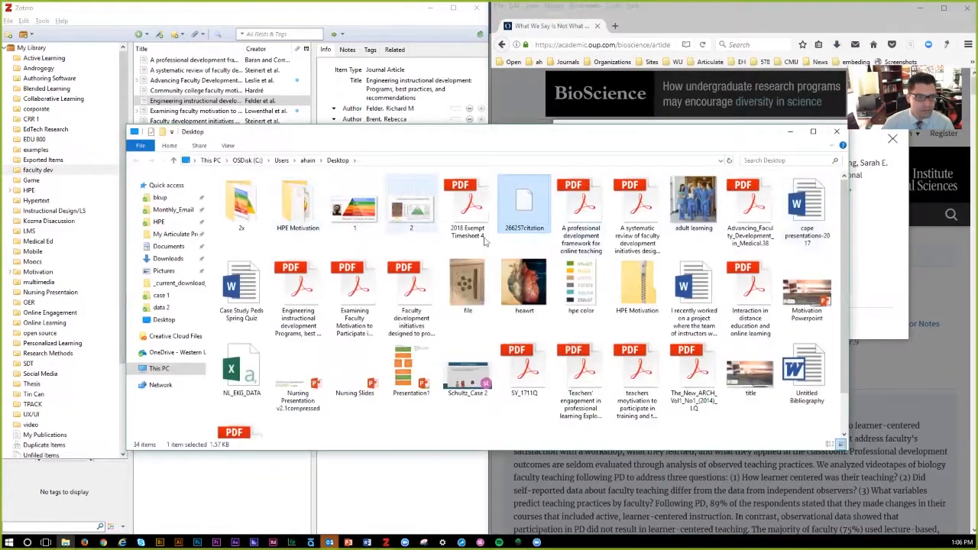
right_click(525, 207)
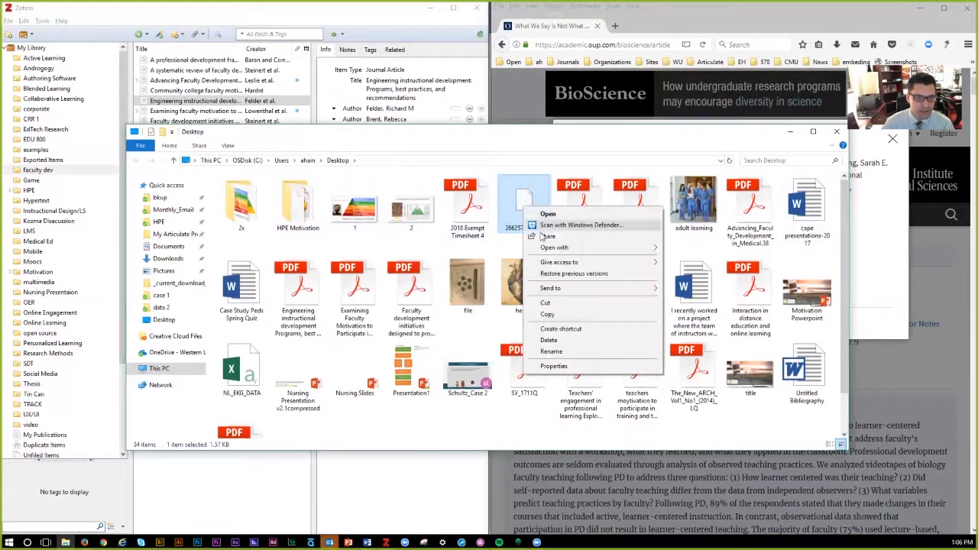
mouse_move(611, 247)
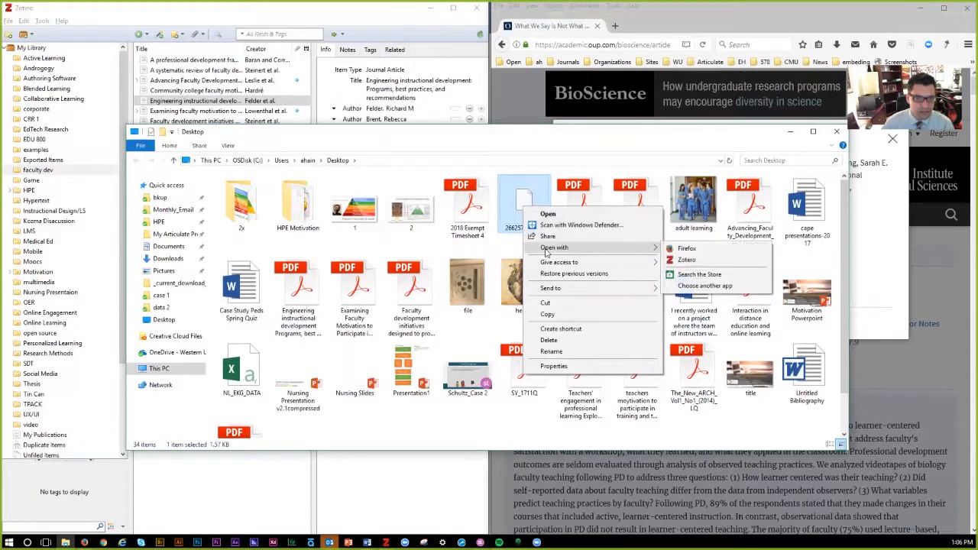
click(685, 261)
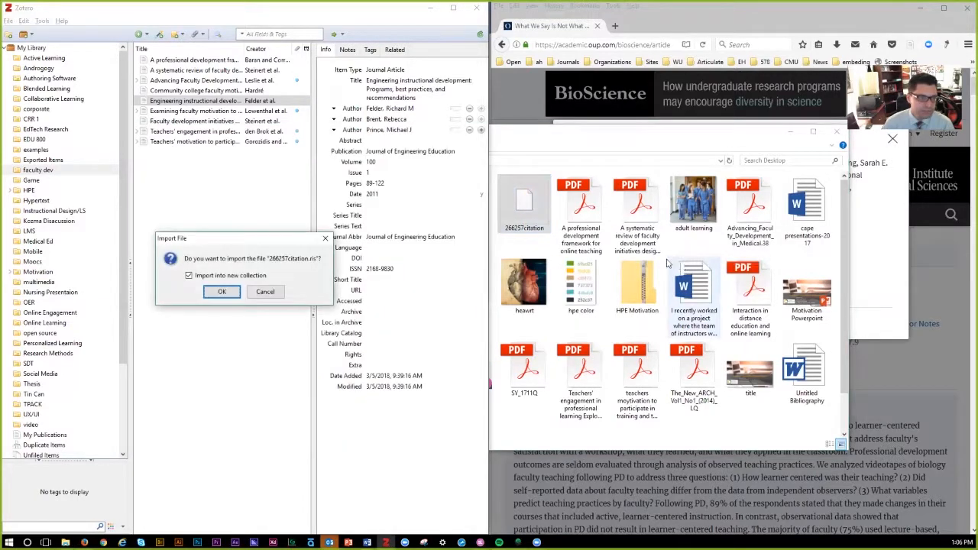
click(190, 276)
click(222, 292)
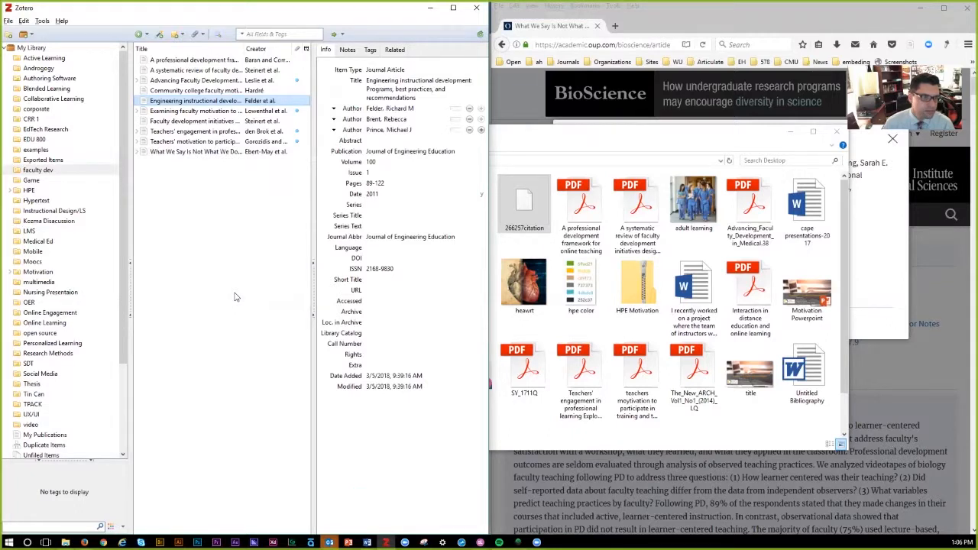
click(513, 107)
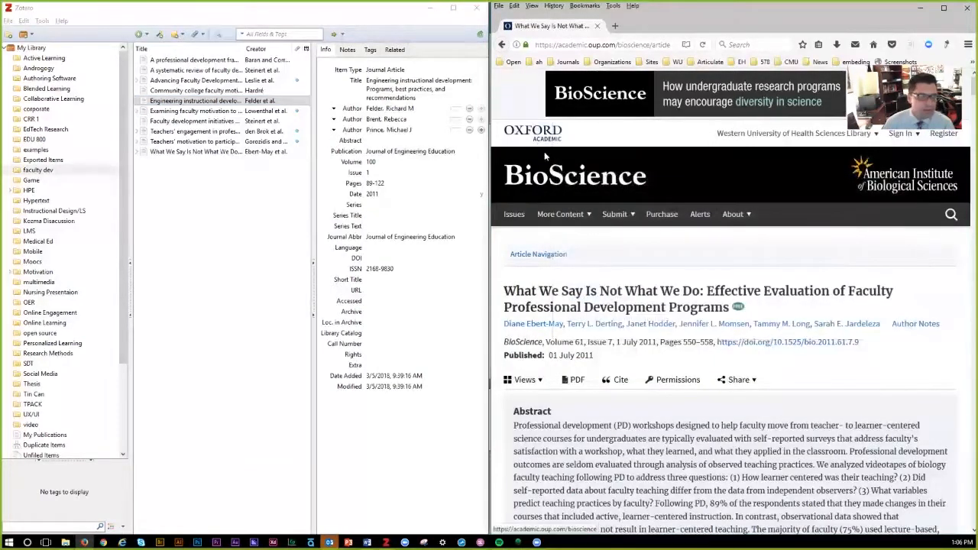
click(203, 152)
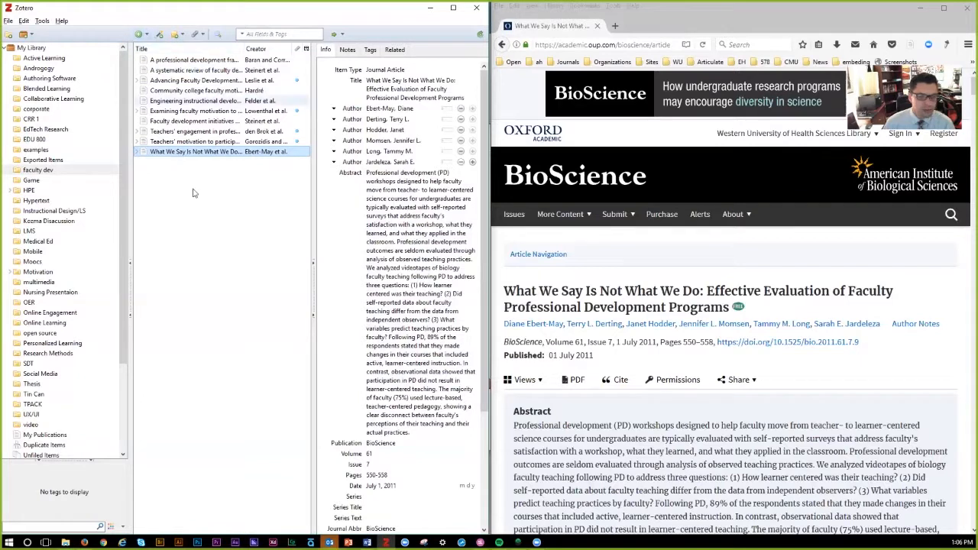
Step: Look through Zotero's commands for new items, groups, feeds, notes and attachments to find a way to import a citation file
click(142, 36)
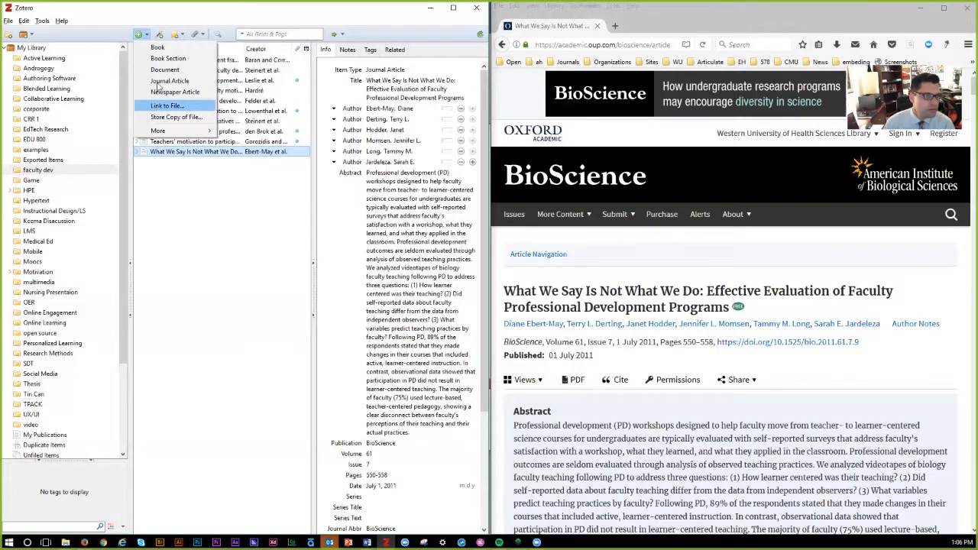
click(31, 40)
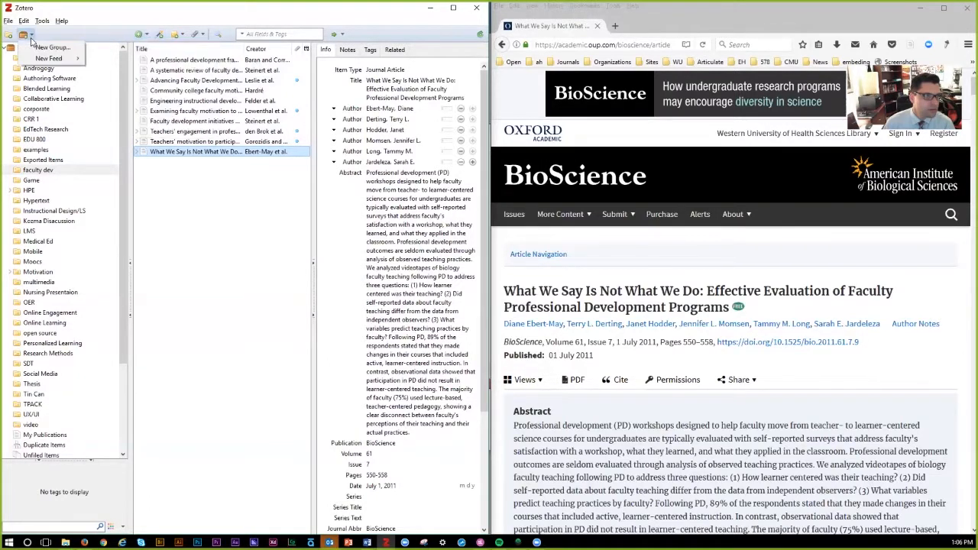
click(141, 35)
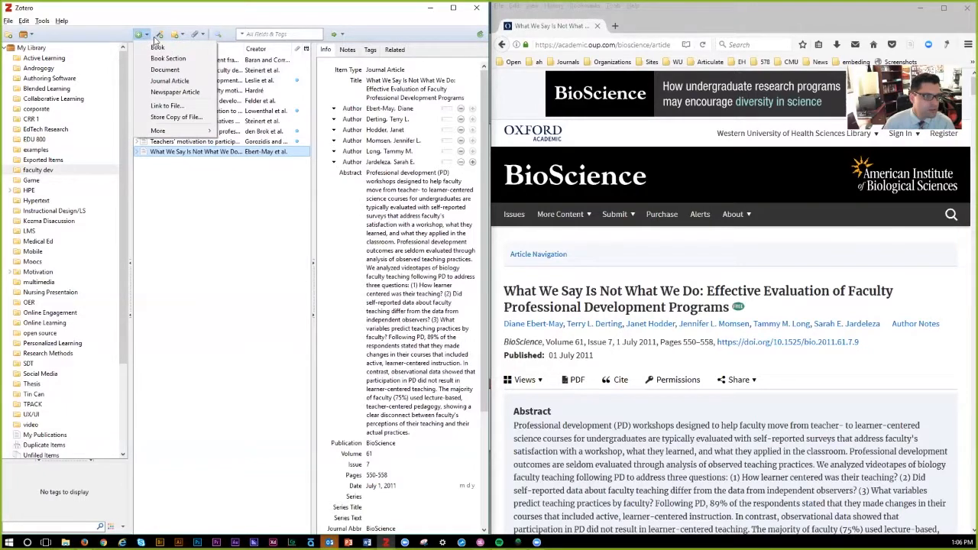
mouse_move(168, 132)
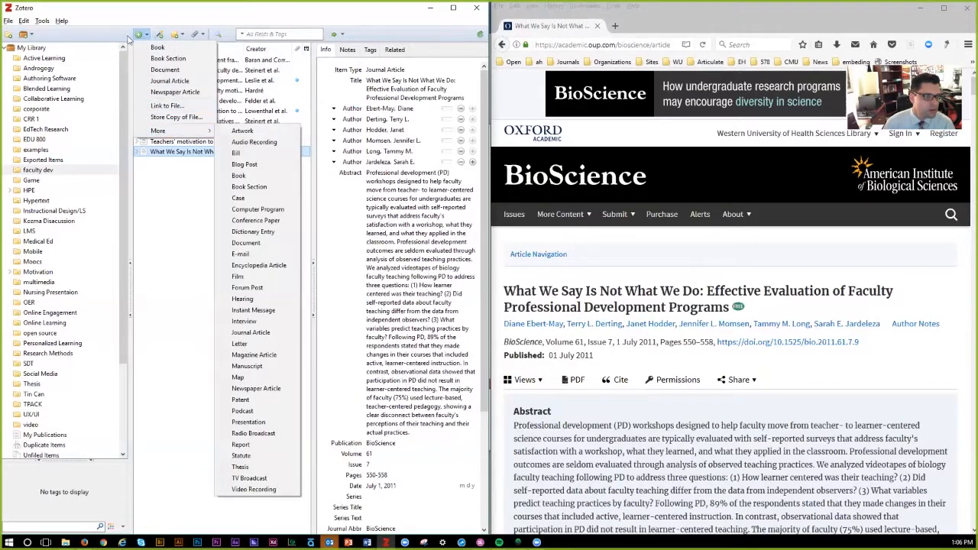
click(127, 37)
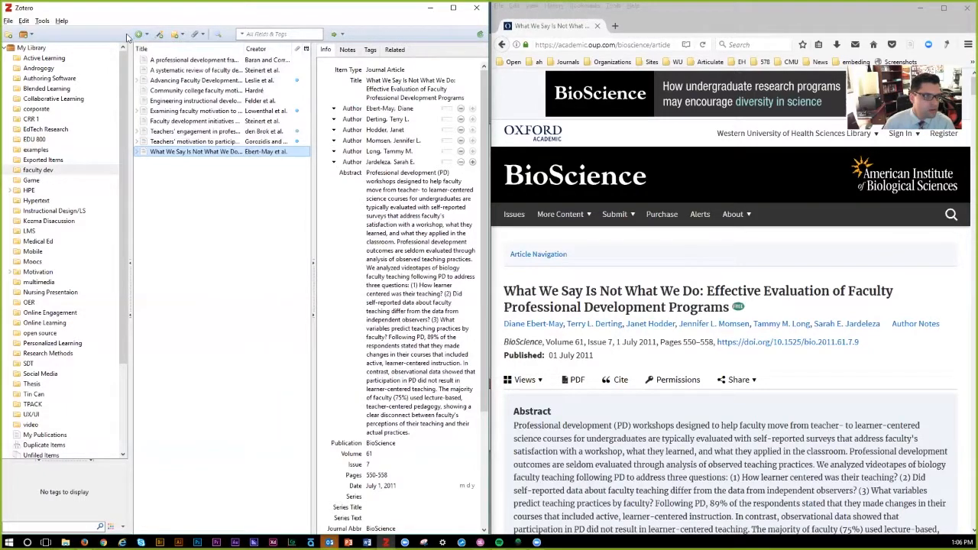
click(179, 35)
click(204, 35)
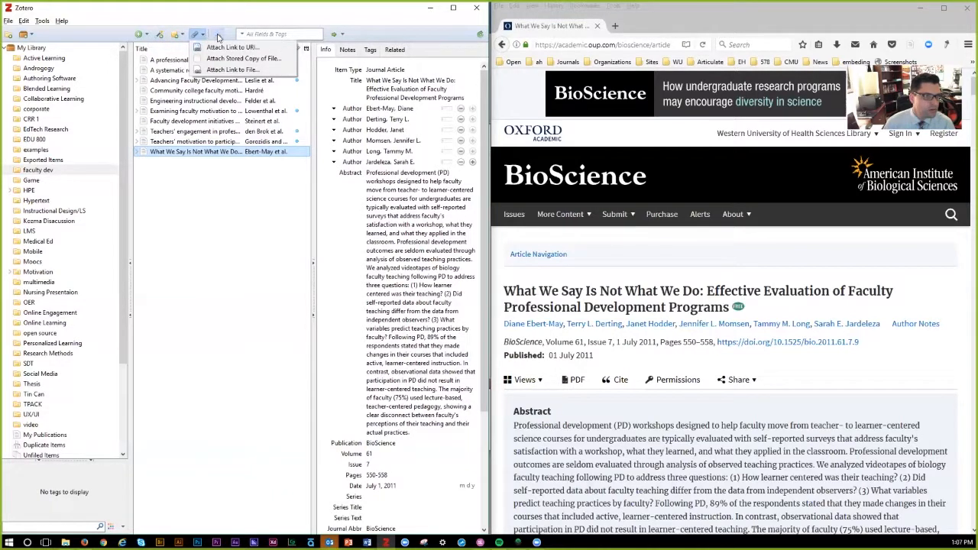
click(343, 35)
click(352, 37)
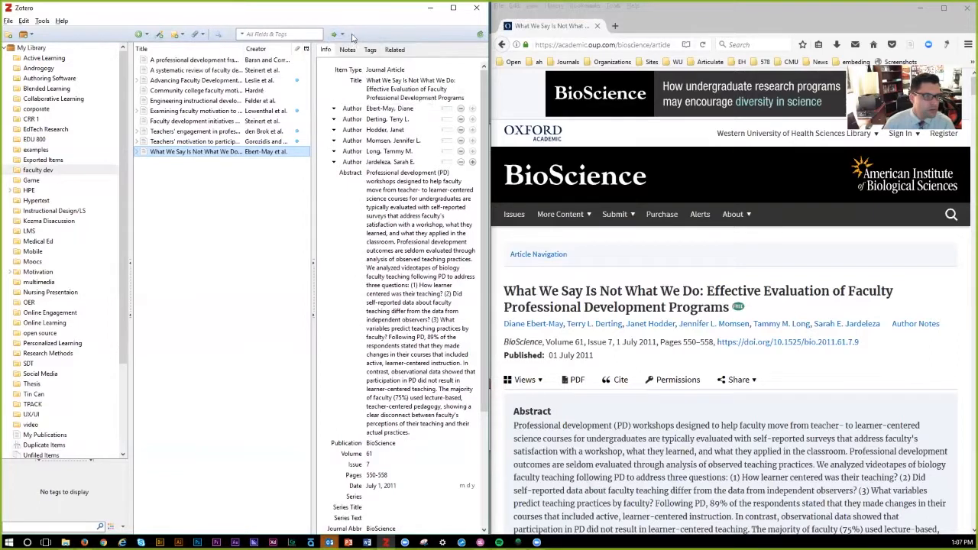
click(26, 35)
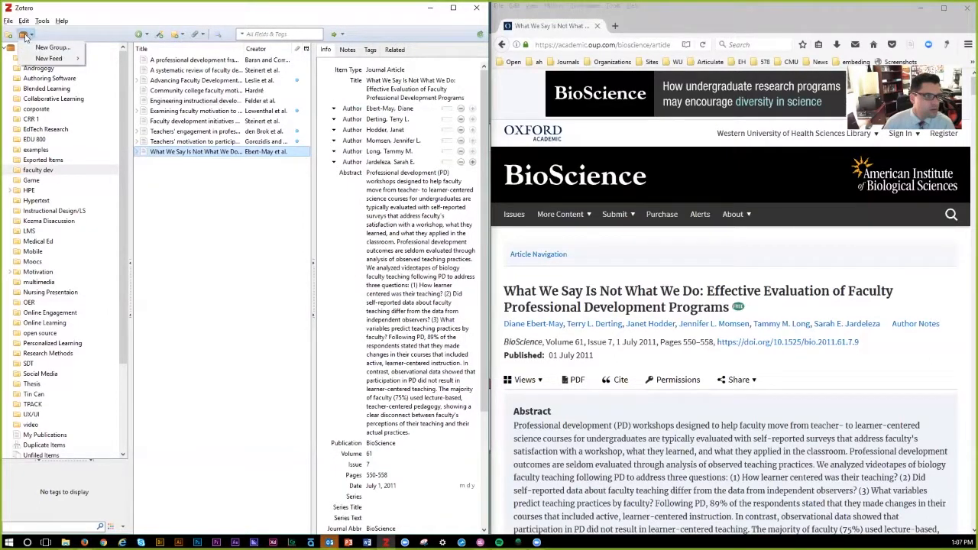
Step: Check the full file type of 266257citation on the Desktop in Zotero's Import dialog, and cancel the import
click(8, 20)
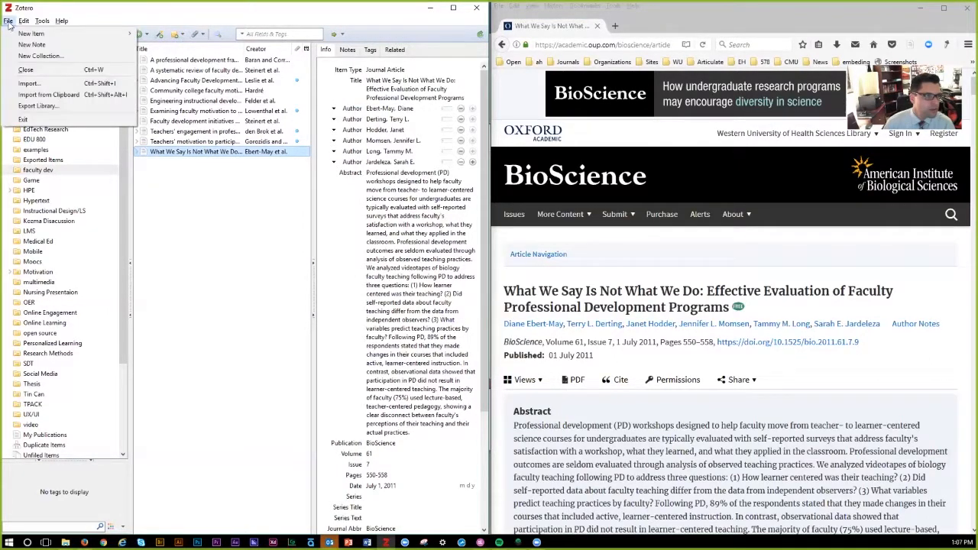
click(29, 84)
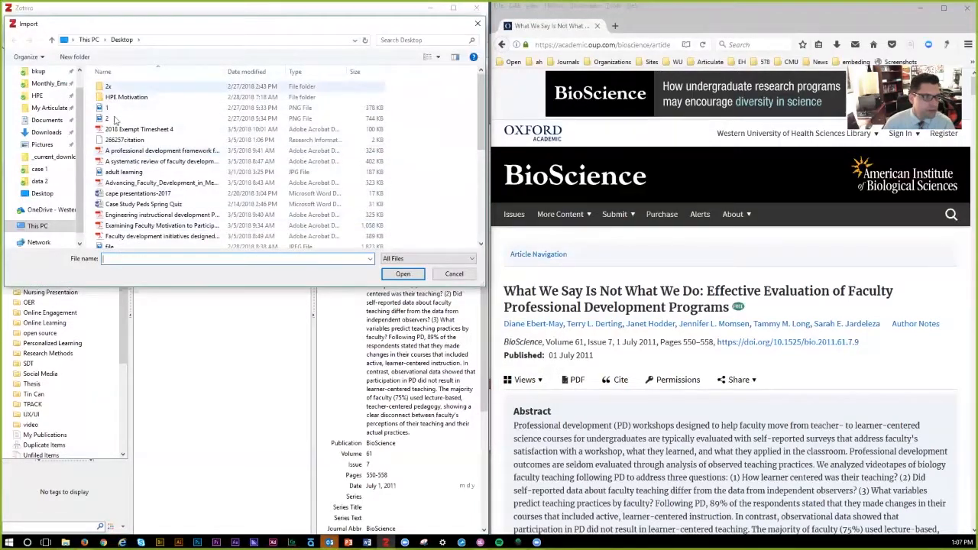
click(124, 140)
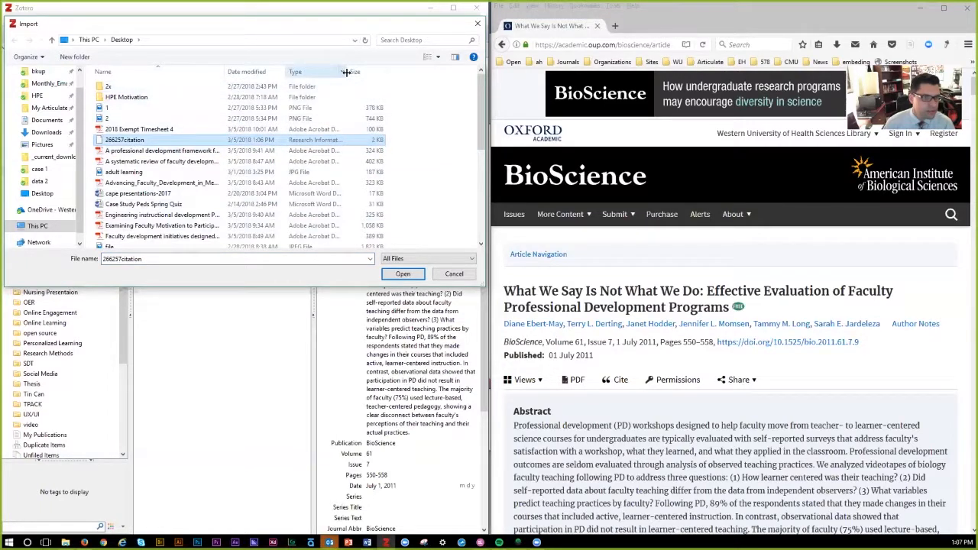
drag(347, 72, 434, 71)
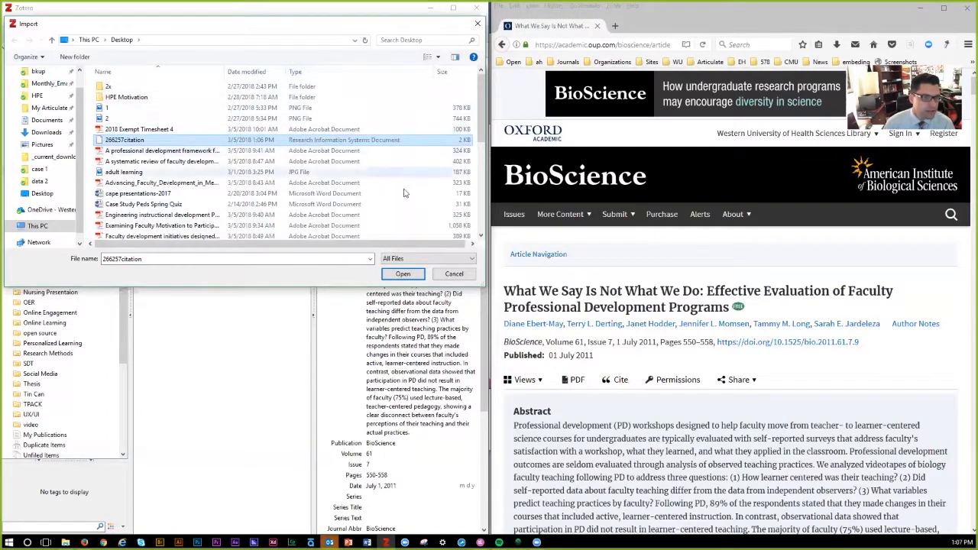
click(453, 274)
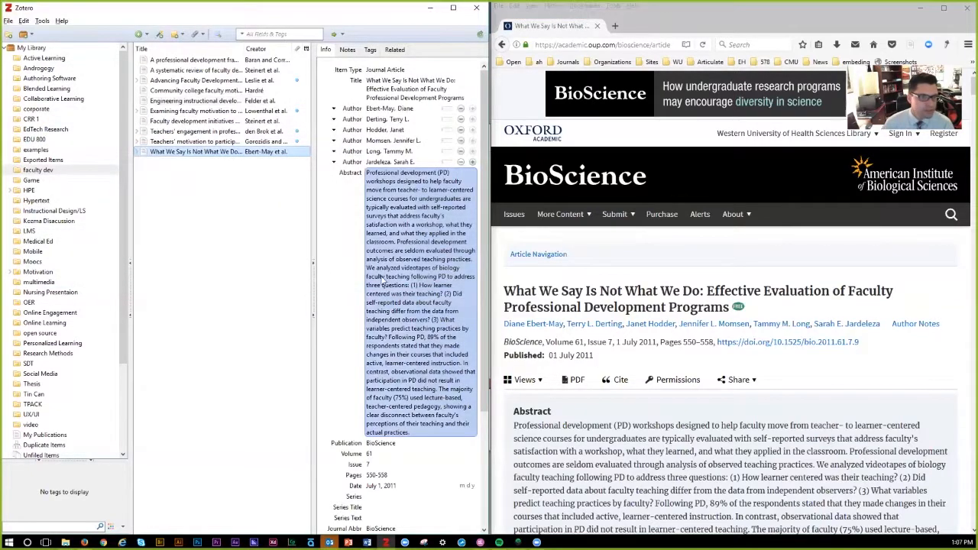
Step: Display all items in My Library and look through the list of articles
click(33, 50)
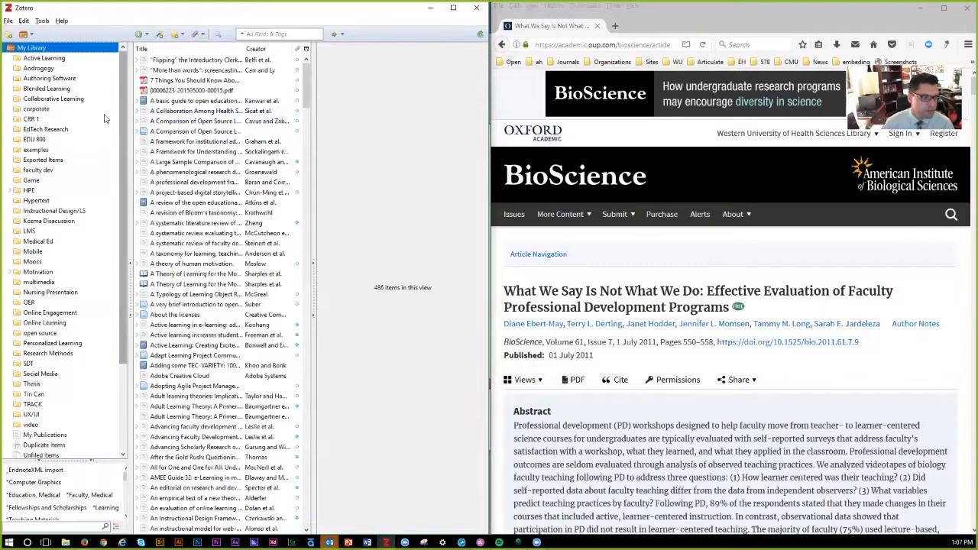
scroll(230, 188, down, 20)
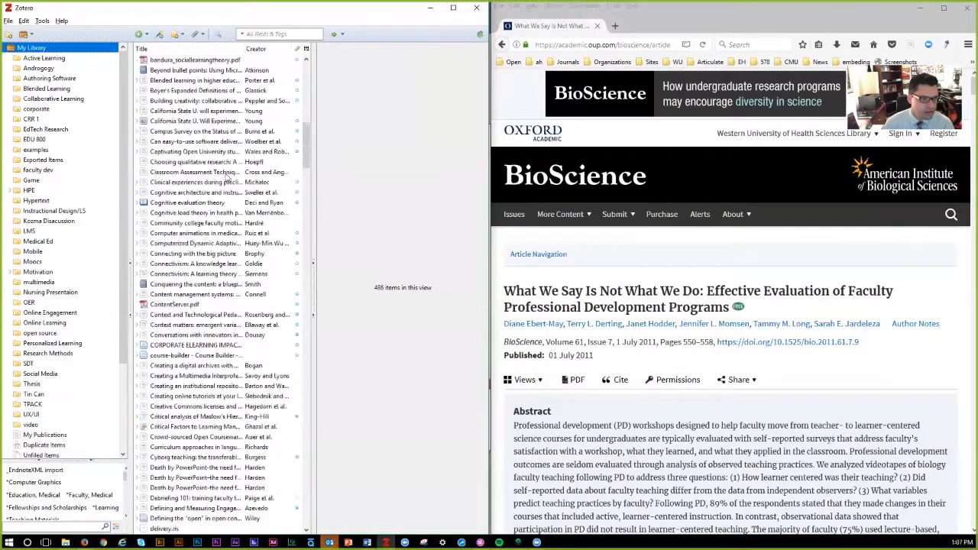
scroll(227, 178, up, 15)
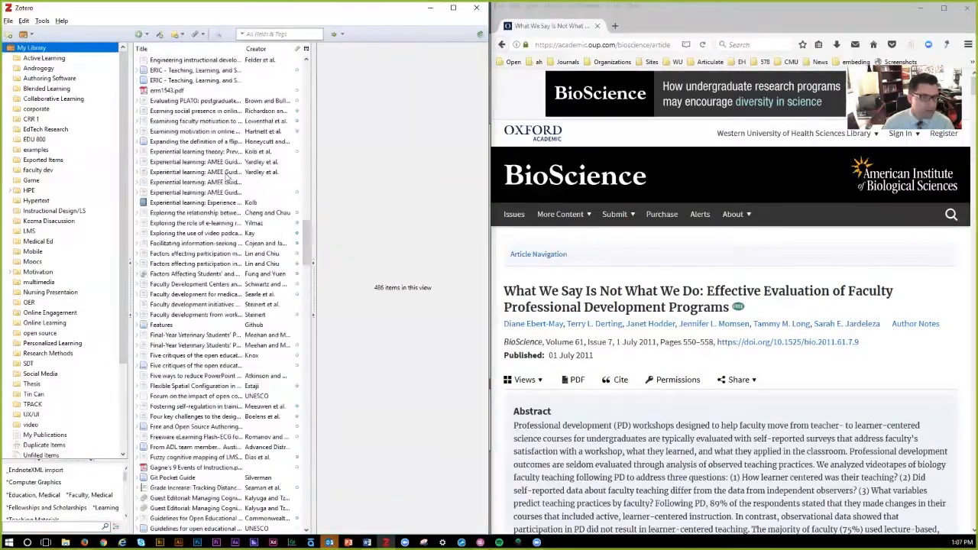
Step: Open the Active Learning collection and look through the commands for attachments, notes and adding items by identifier
click(51, 59)
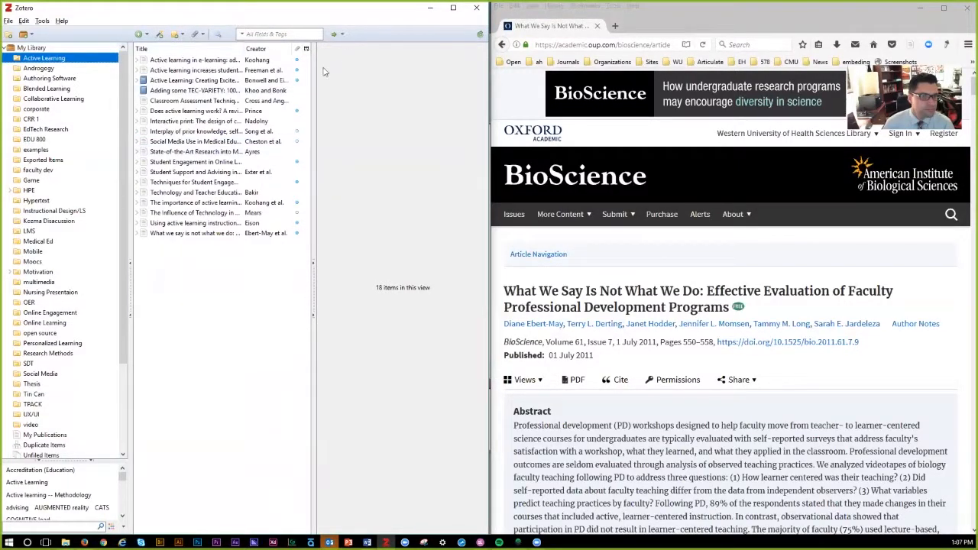
click(202, 34)
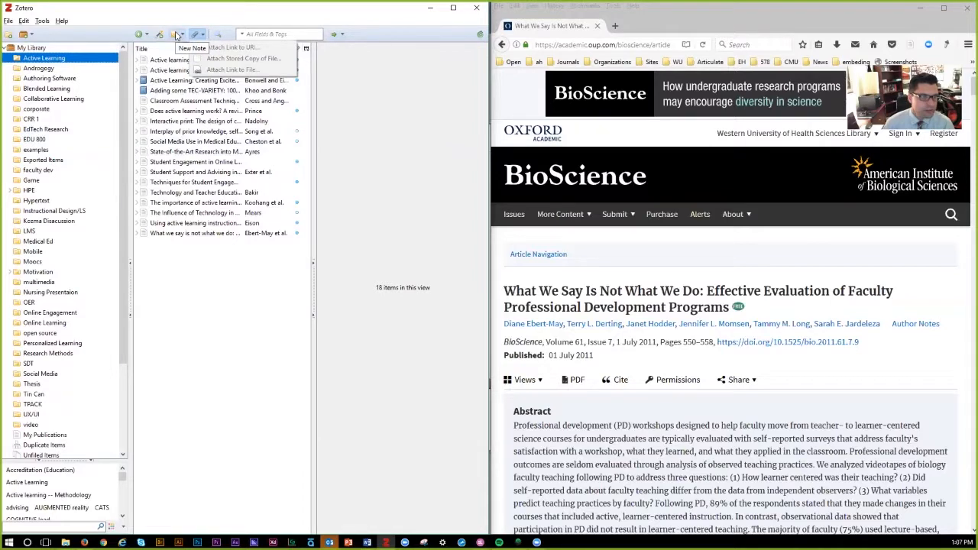
click(177, 35)
click(159, 34)
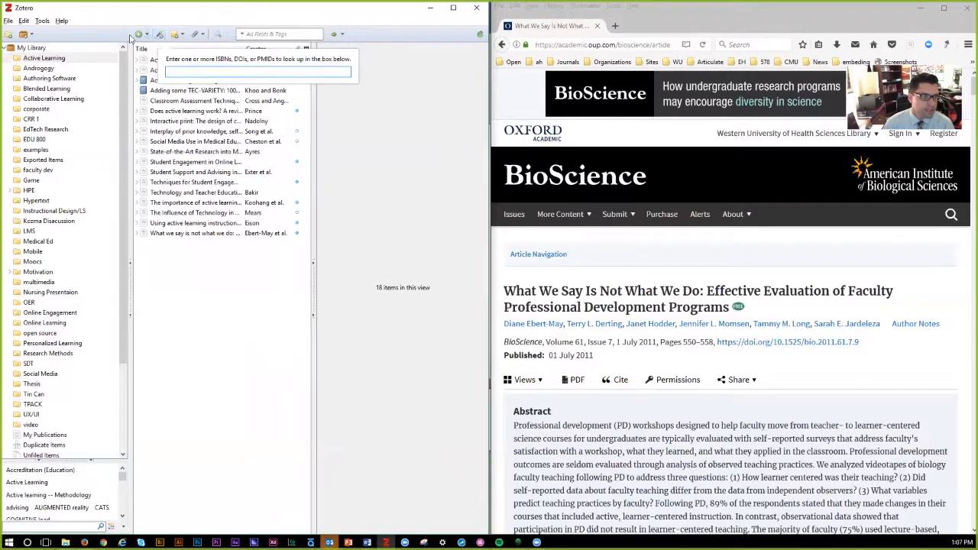
click(200, 36)
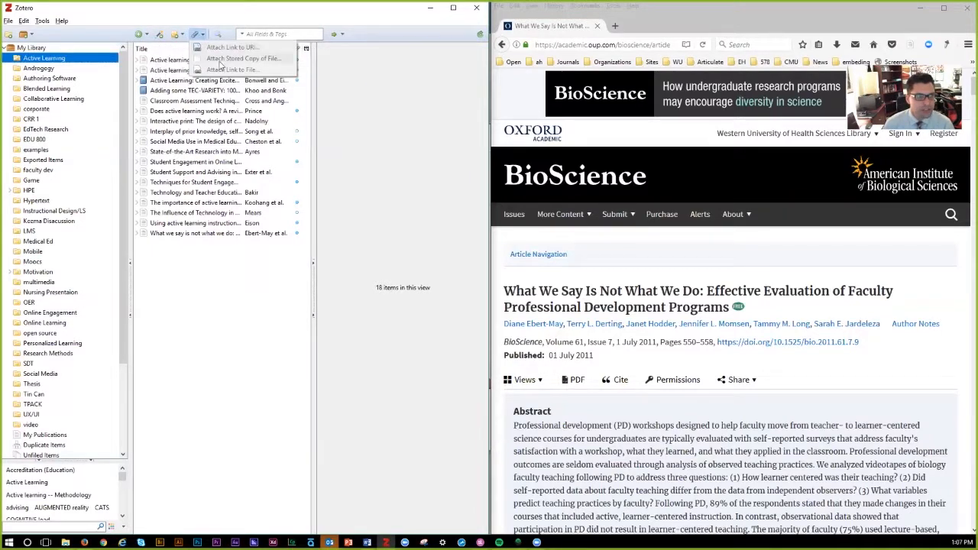
click(252, 286)
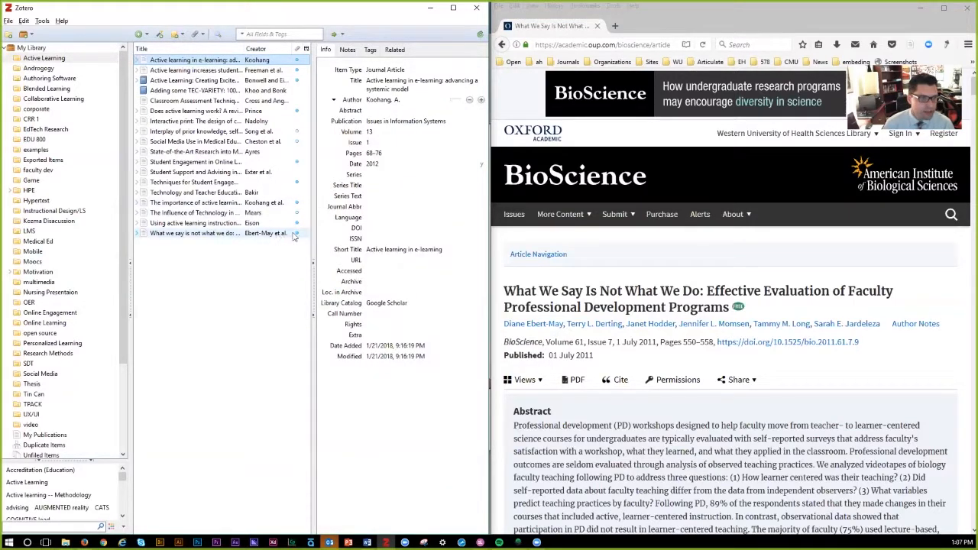
Step: Expand the attachments of two Active Learning articles, open the "Does active learning work?" full-text PDF in Acrobat, and place it beside Zotero
click(137, 234)
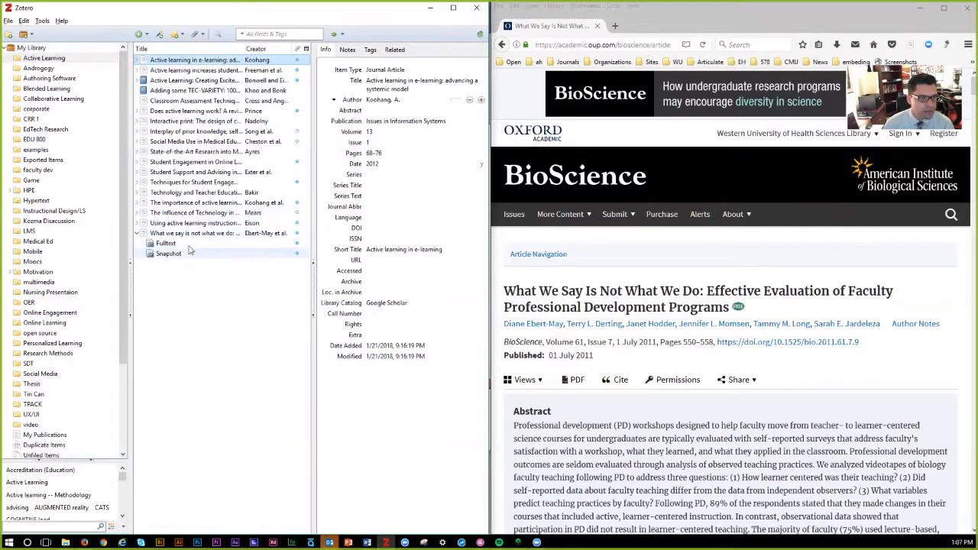
click(138, 111)
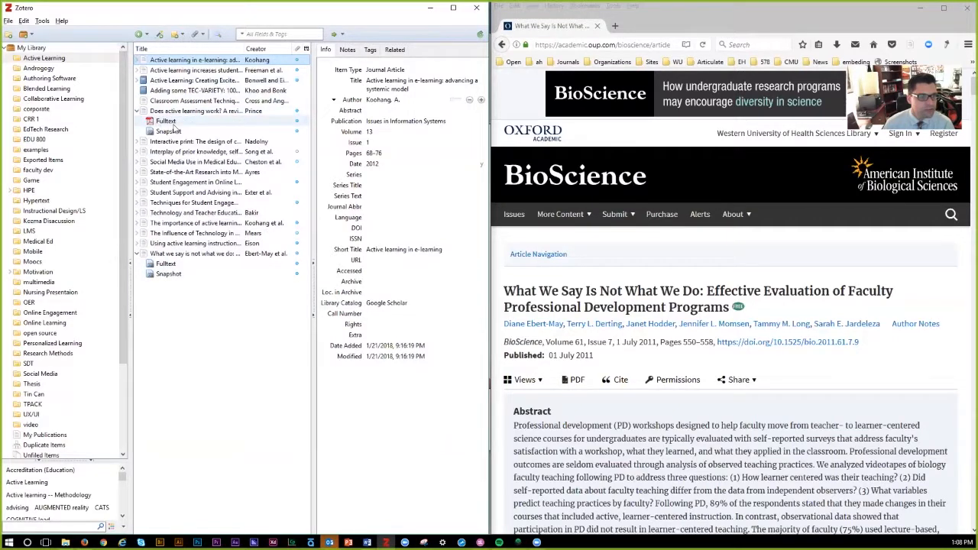
click(171, 123)
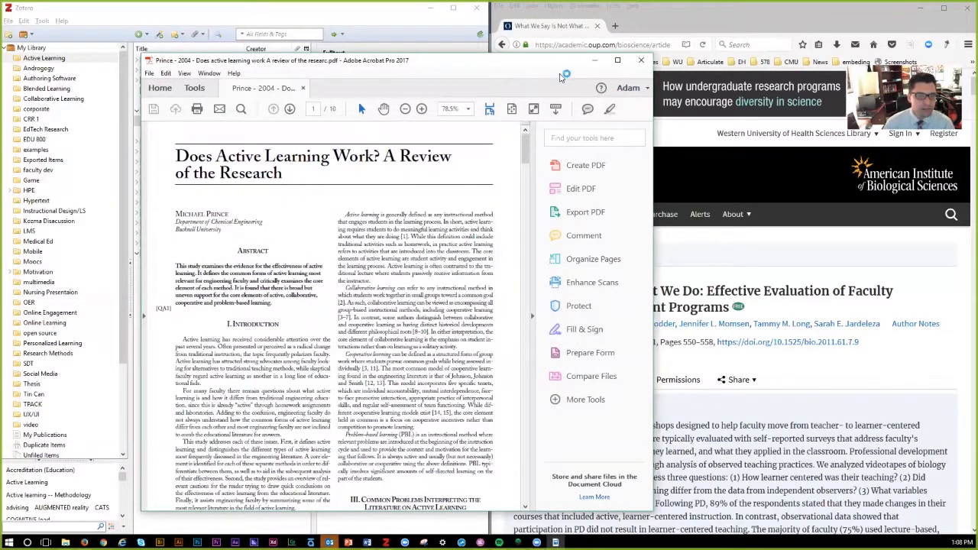
drag(535, 61, 956, 36)
click(346, 216)
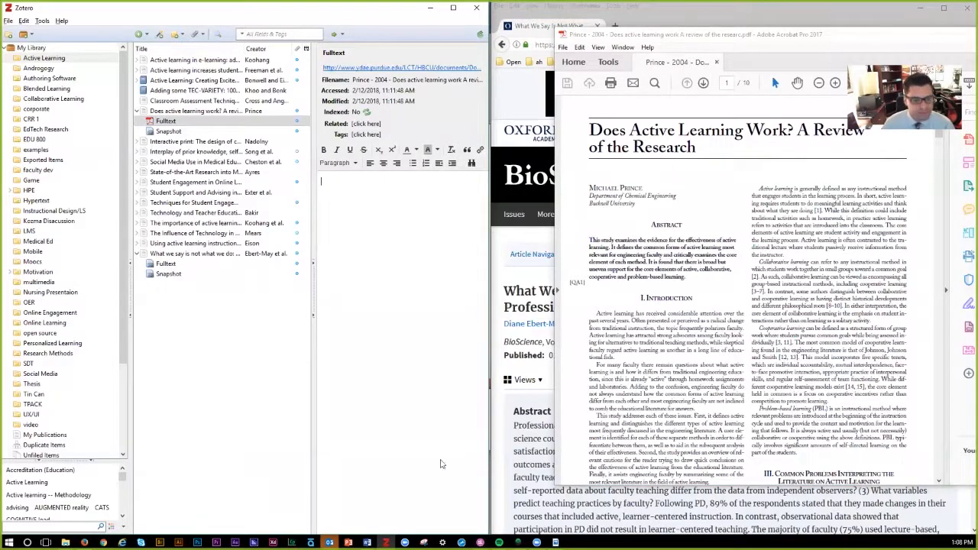
Step: Switch to the Zoom home window
mouse_move(499, 543)
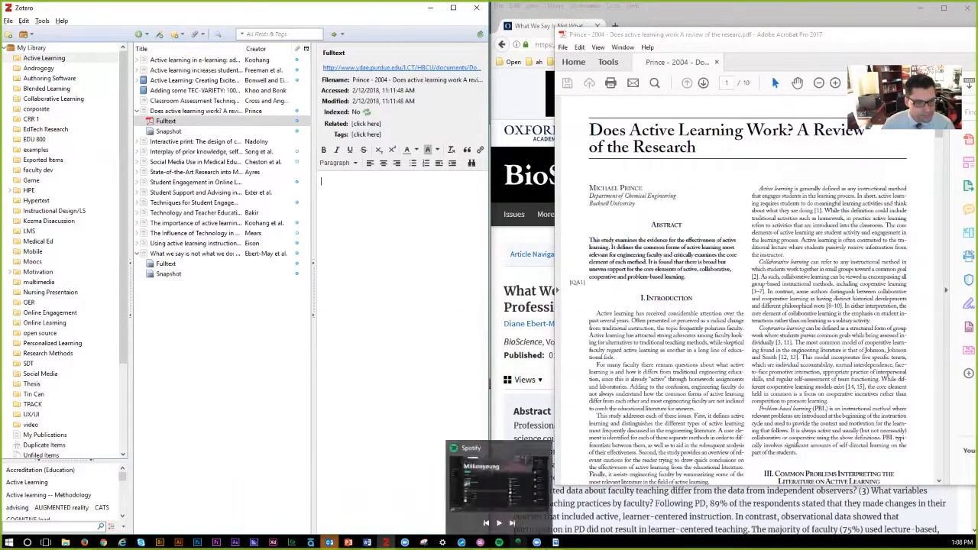
click(538, 542)
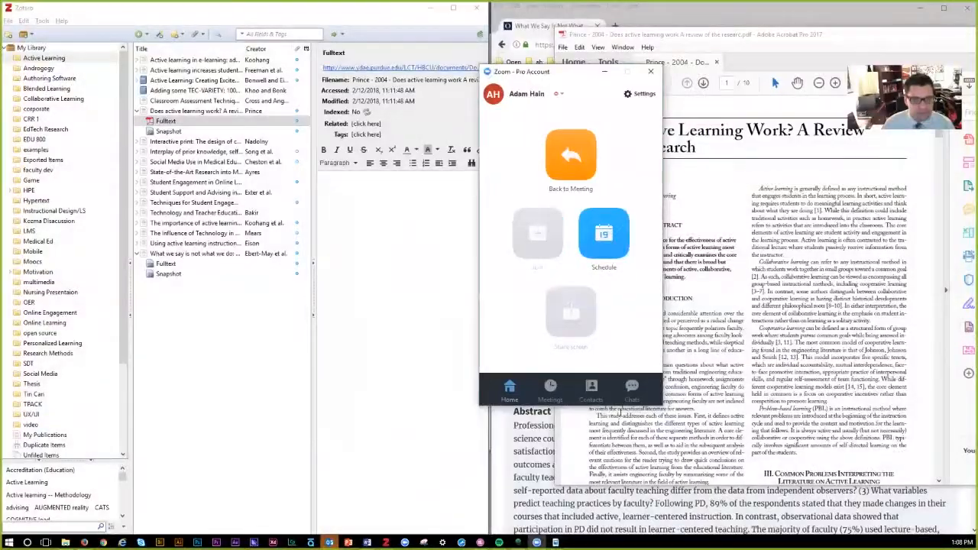